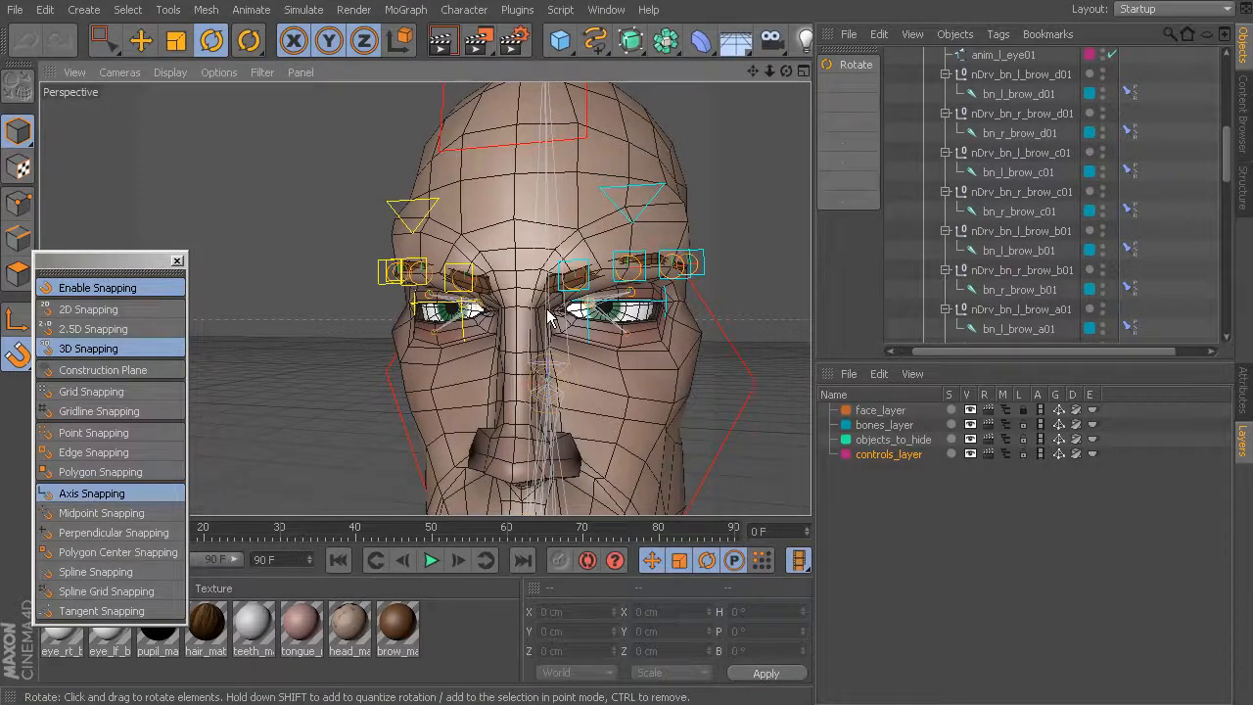
# - Add a Rectangle spline to the scene and make it editable
pyautogui.scroll(-3, 525, 308)
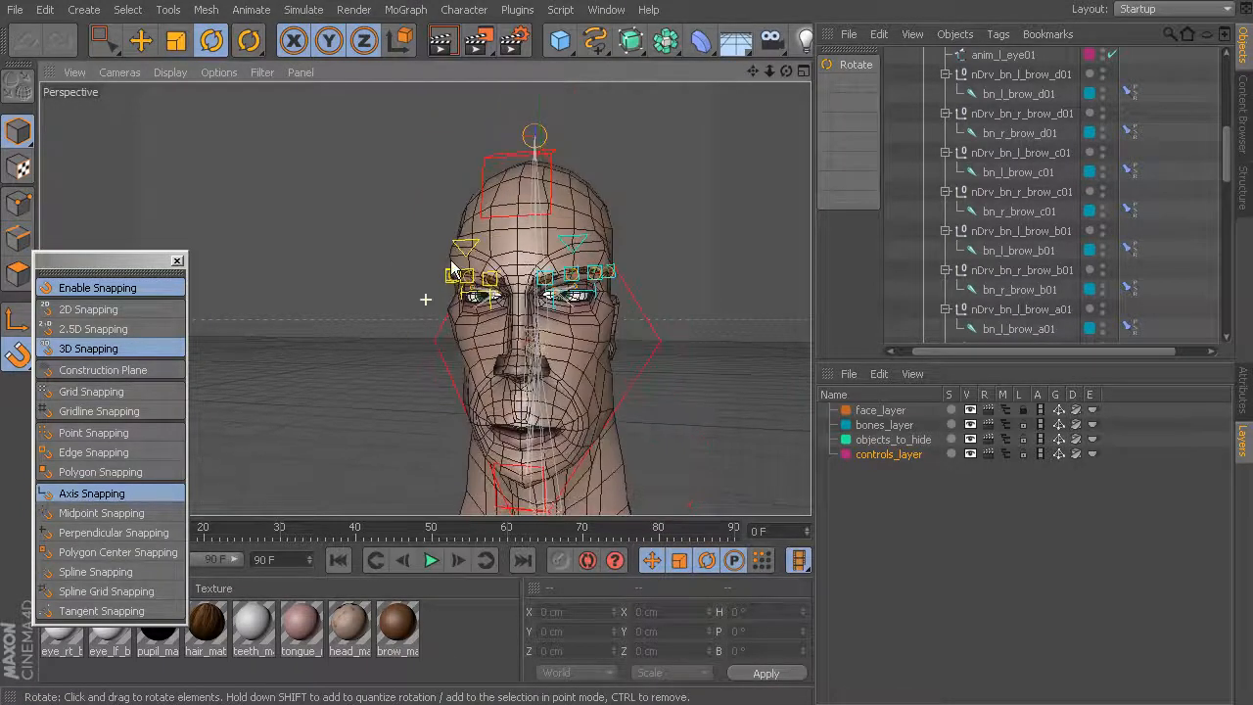
pyautogui.click(594, 39)
pyautogui.click(765, 174)
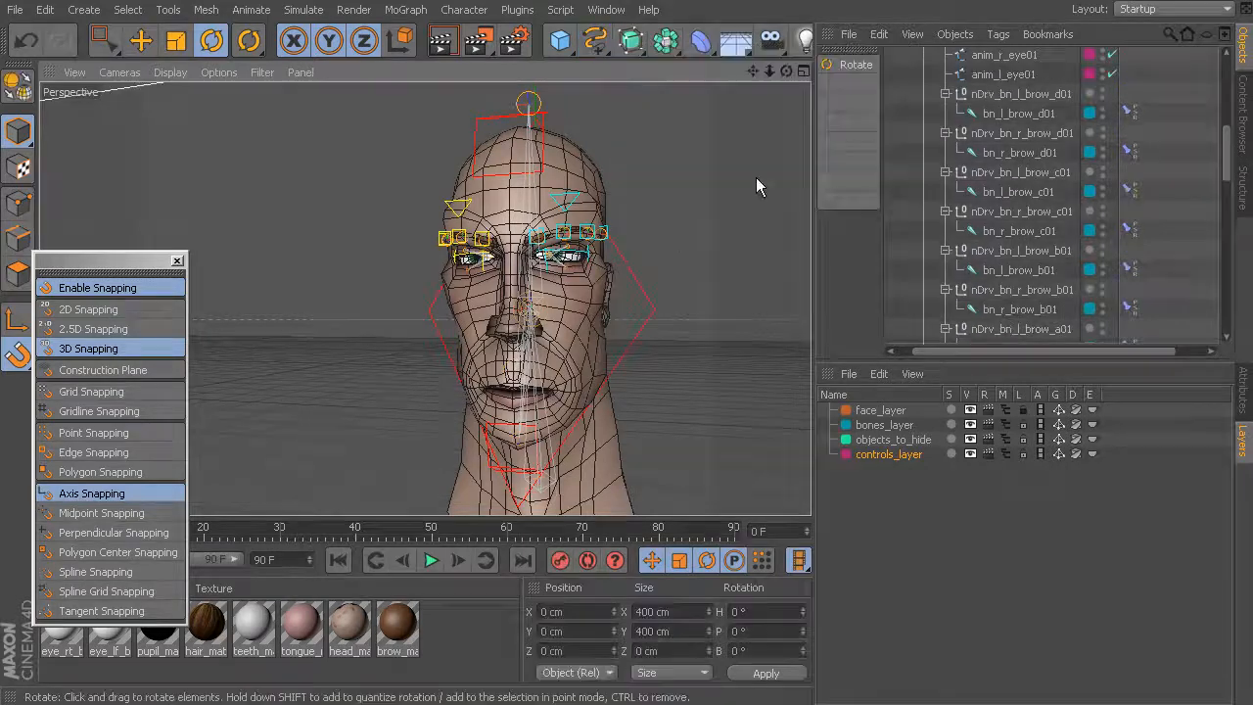
pyautogui.scroll(-5, 326, 238)
pyautogui.scroll(-2, 326, 238)
pyautogui.keyDown('alt'); pyautogui.moveTo(433, 323); pyautogui.dragTo(420, 195, button='middle'); pyautogui.keyUp('alt')
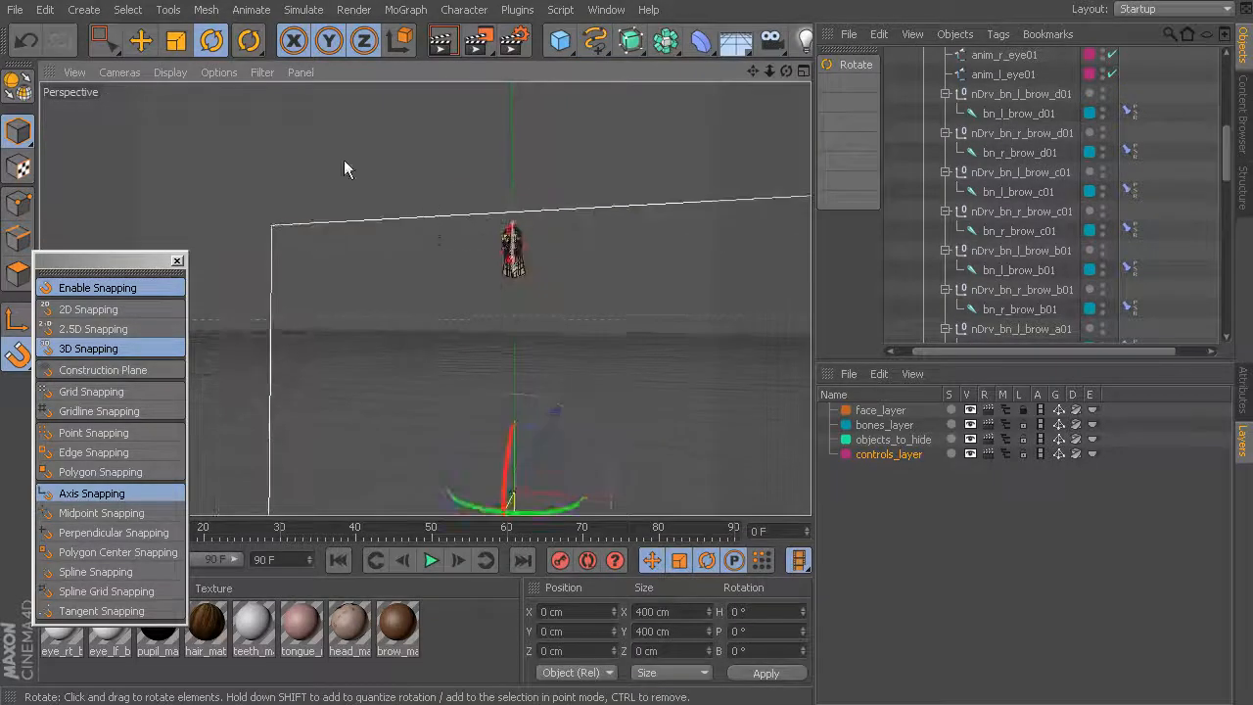
pyautogui.click(16, 89)
# - Select all the corner points of the rectangle spline in point mode
pyautogui.click(18, 204)
pyautogui.keyDown('alt'); pyautogui.moveTo(456, 288); pyautogui.dragTo(308, 251, button='right'); pyautogui.keyUp('alt')
pyautogui.keyDown('alt'); pyautogui.moveTo(424, 299); pyautogui.dragTo(387, 310); pyautogui.keyUp('alt')
pyautogui.click(103, 40)
pyautogui.moveTo(265, 140); pyautogui.dragTo(749, 589)
pyautogui.keyDown('alt'); pyautogui.moveTo(593, 350); pyautogui.dragTo(489, 308, button='right'); pyautogui.keyUp('alt')
pyautogui.keyDown('alt'); pyautogui.moveTo(490, 308); pyautogui.dragTo(391, 224); pyautogui.keyUp('alt')
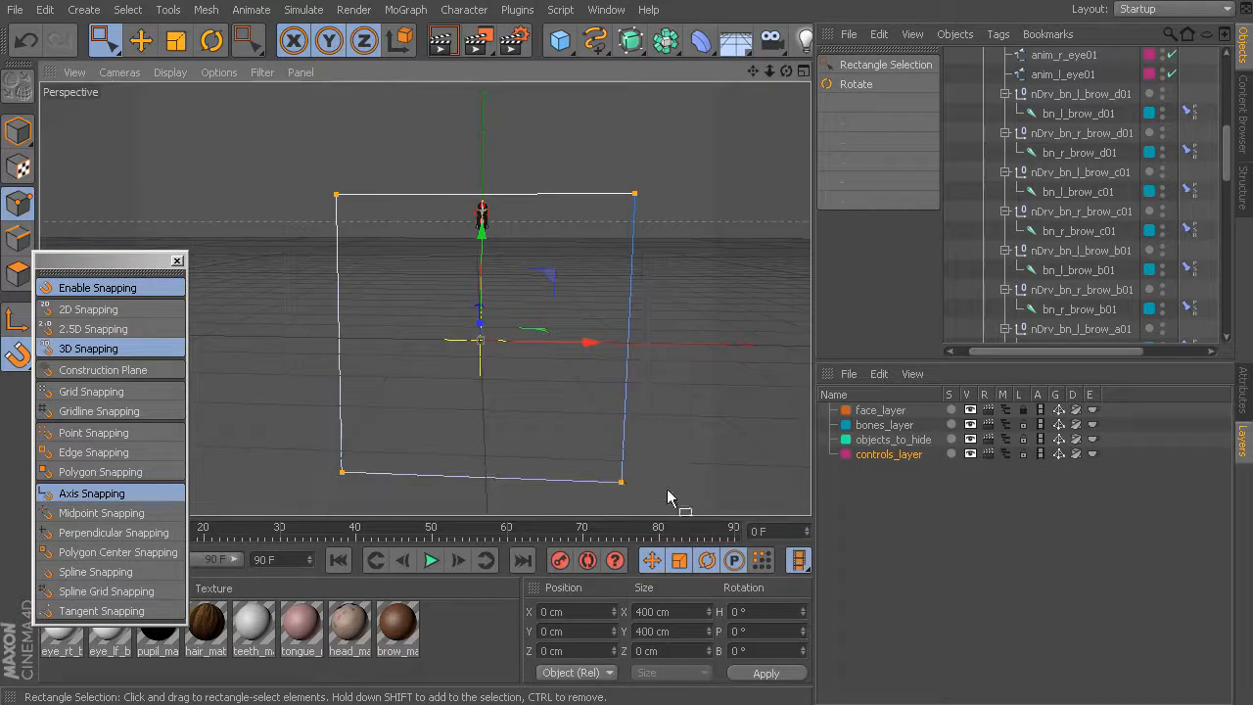
# - Scale the rectangle's points down to a flat shape about 34.7 by 10.8 cm and return to model mode
pyautogui.press('t')
pyautogui.moveTo(517, 343); pyautogui.dragTo(299, 451)
pyautogui.moveTo(510, 315); pyautogui.dragTo(1, 456)
pyautogui.keyDown('alt'); pyautogui.moveTo(460, 280); pyautogui.dragTo(567, 352, button='right'); pyautogui.keyUp('alt')
pyautogui.keyDown('alt'); pyautogui.moveTo(567, 352); pyautogui.dragTo(497, 226, button='middle'); pyautogui.keyUp('alt')
pyautogui.moveTo(472, 250); pyautogui.dragTo(434, 239)
pyautogui.keyDown('alt'); pyautogui.moveTo(447, 251); pyautogui.dragTo(443, 323, button='middle'); pyautogui.keyUp('alt')
pyautogui.moveTo(491, 290); pyautogui.dragTo(445, 301)
pyautogui.keyDown('alt'); pyautogui.moveTo(456, 303); pyautogui.dragTo(476, 329, button='middle'); pyautogui.keyUp('alt')
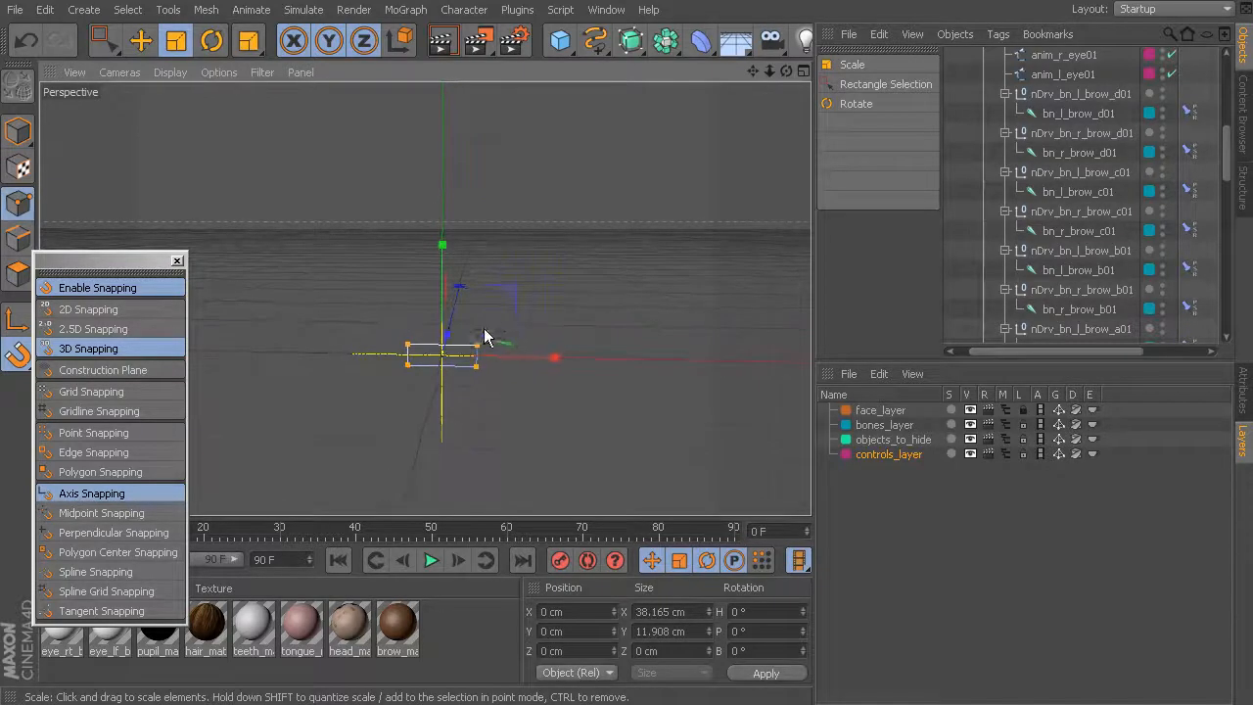
pyautogui.moveTo(480, 322); pyautogui.dragTo(416, 339)
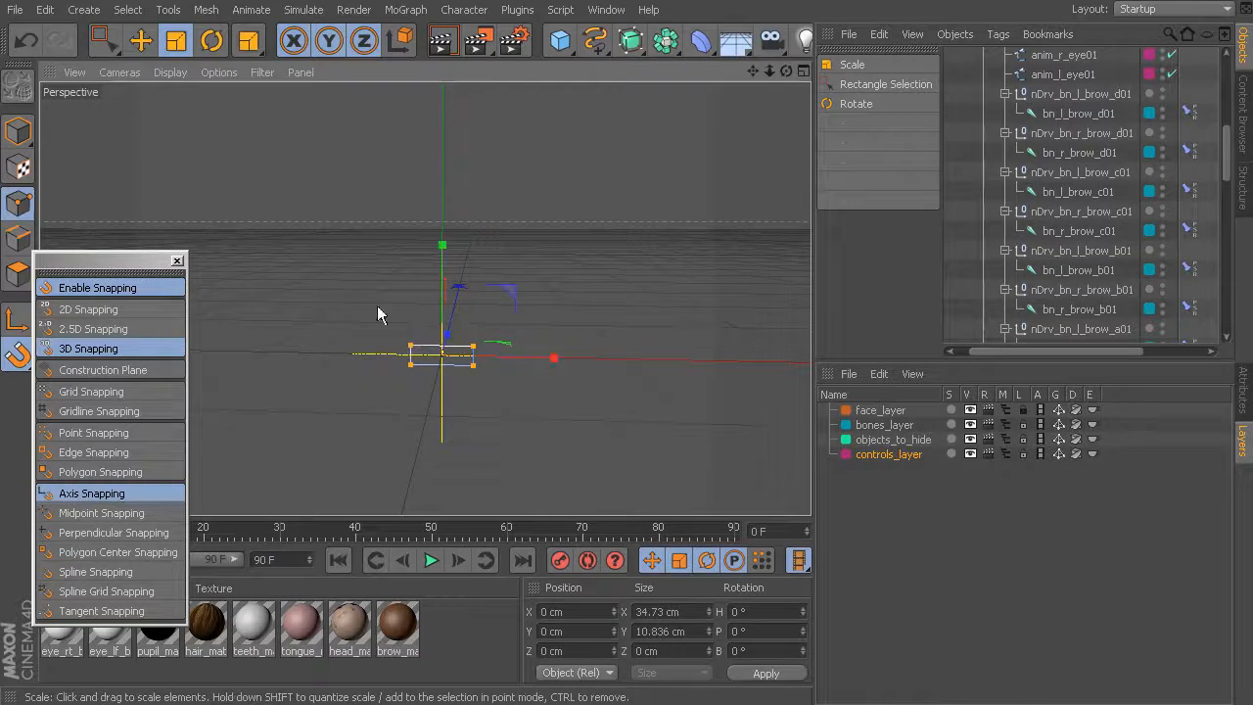
pyautogui.click(28, 138)
# - Add a Constraint character tag to the rectangle spline
pyautogui.keyDown('alt'); pyautogui.moveTo(467, 304); pyautogui.dragTo(394, 286, button='right'); pyautogui.keyUp('alt')
pyautogui.keyDown('alt'); pyautogui.moveTo(393, 286); pyautogui.dragTo(411, 350, button='middle'); pyautogui.keyUp('alt')
pyautogui.keyDown('alt'); pyautogui.moveTo(411, 348); pyautogui.dragTo(529, 290, button='right'); pyautogui.keyUp('alt')
pyautogui.keyDown('alt'); pyautogui.moveTo(528, 290); pyautogui.dragTo(515, 412, button='middle'); pyautogui.keyUp('alt')
pyautogui.keyDown('alt'); pyautogui.moveTo(473, 369); pyautogui.dragTo(627, 274, button='right'); pyautogui.keyUp('alt')
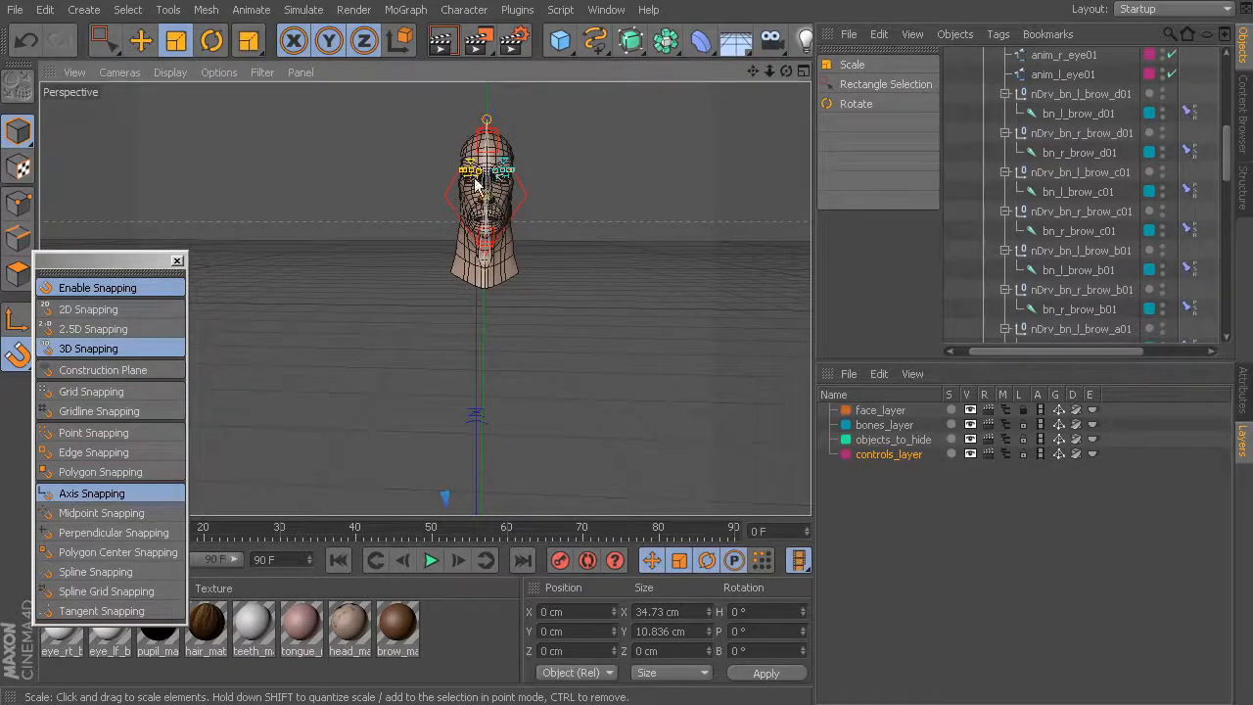
pyautogui.moveTo(1223, 147); pyautogui.dragTo(1229, 77)
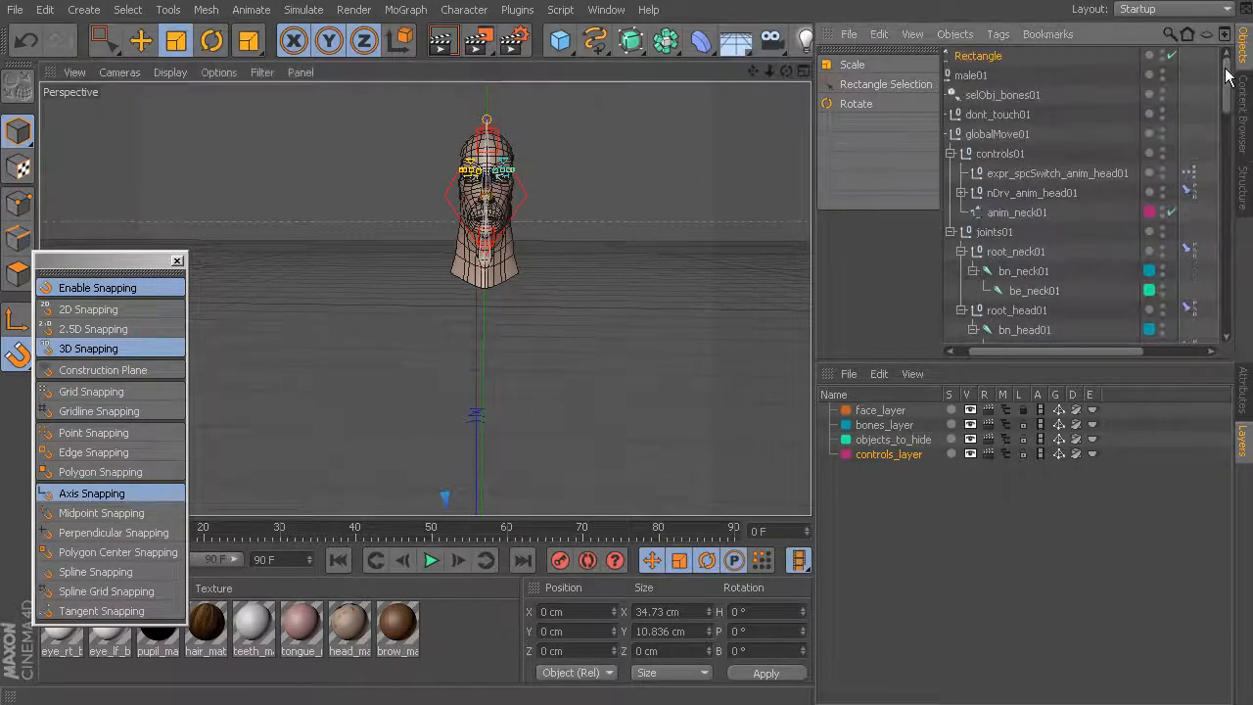
pyautogui.click(998, 35)
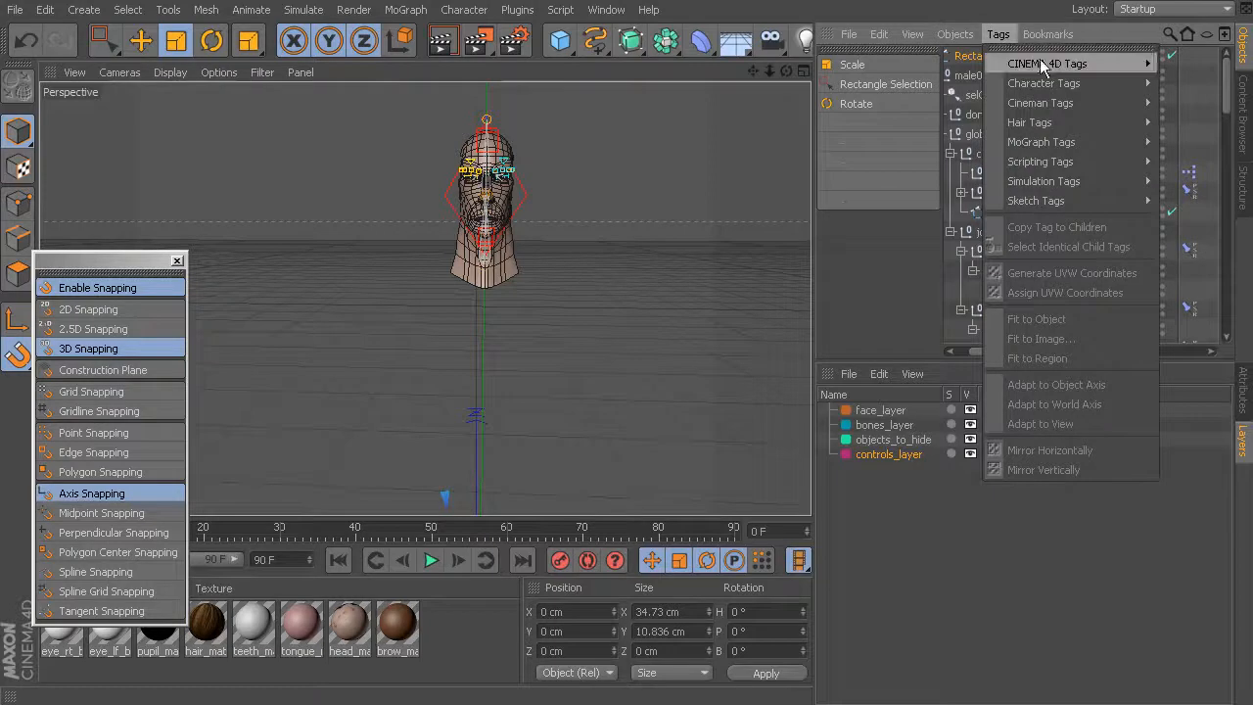
pyautogui.moveTo(1052, 88)
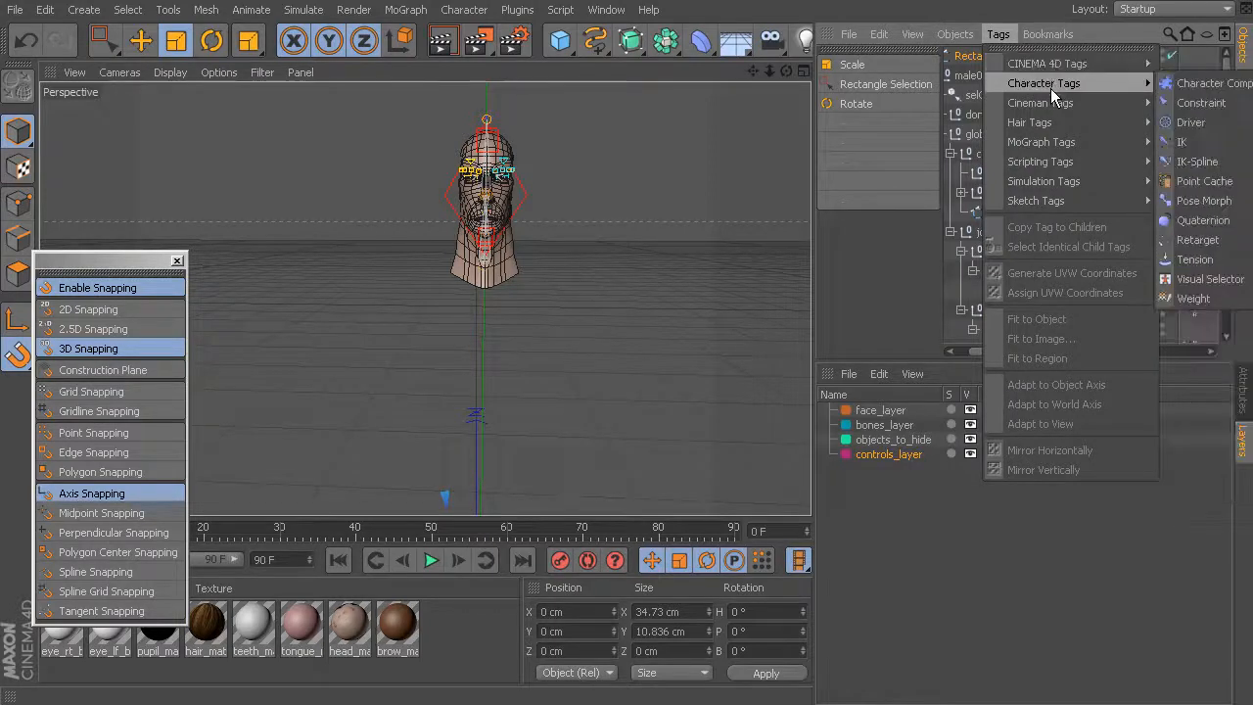
pyautogui.click(1196, 104)
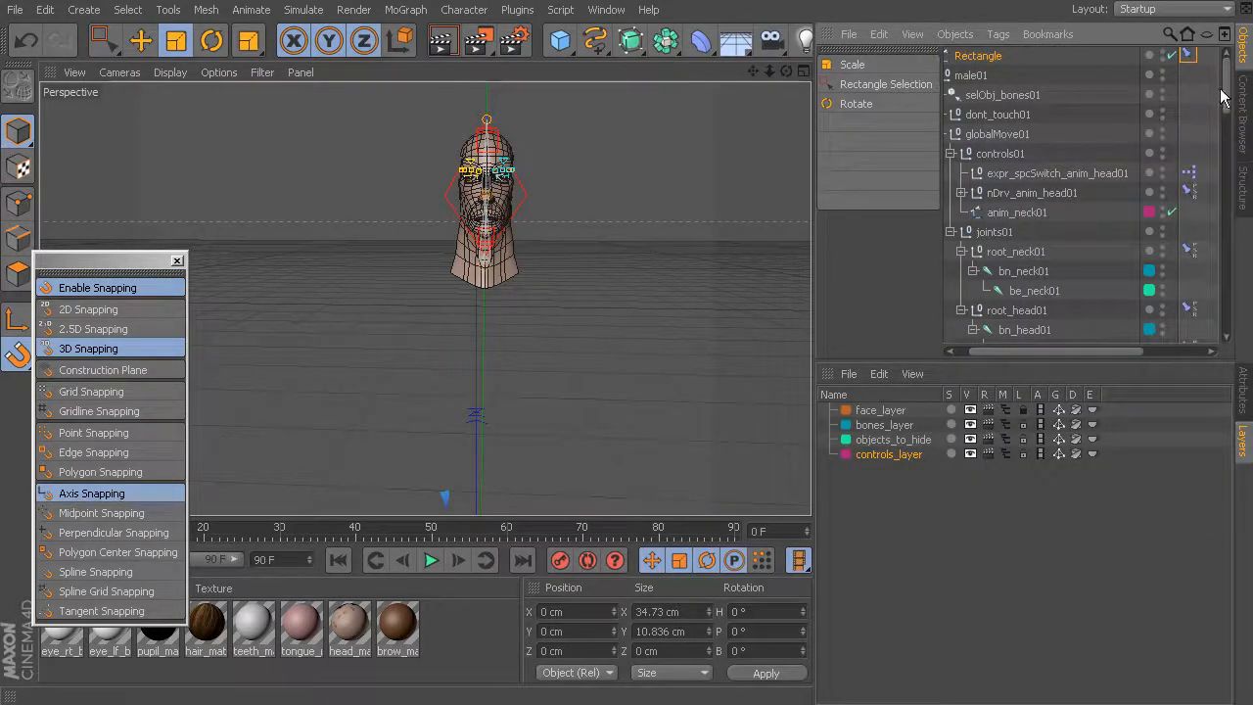
# - Switch the attributes display to Tag mode to show the rectangle's Constraint properties
pyautogui.click(1243, 391)
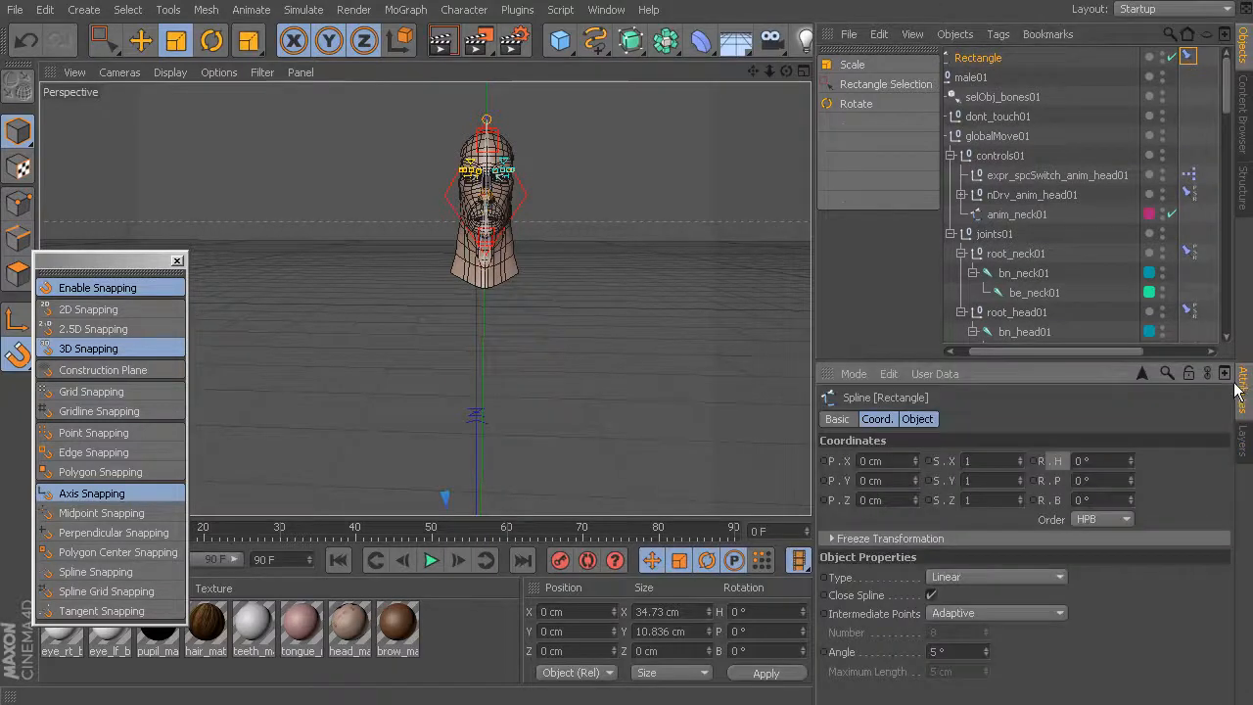
pyautogui.doubleClick(1188, 59)
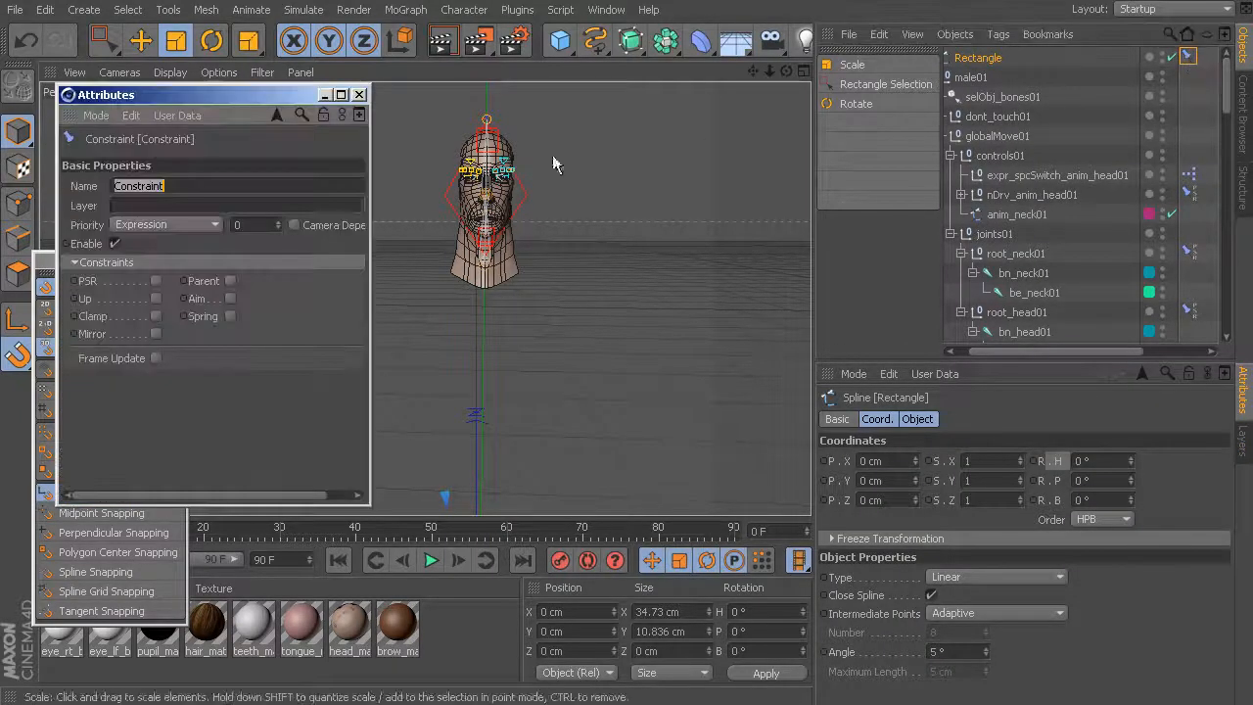
pyautogui.click(360, 94)
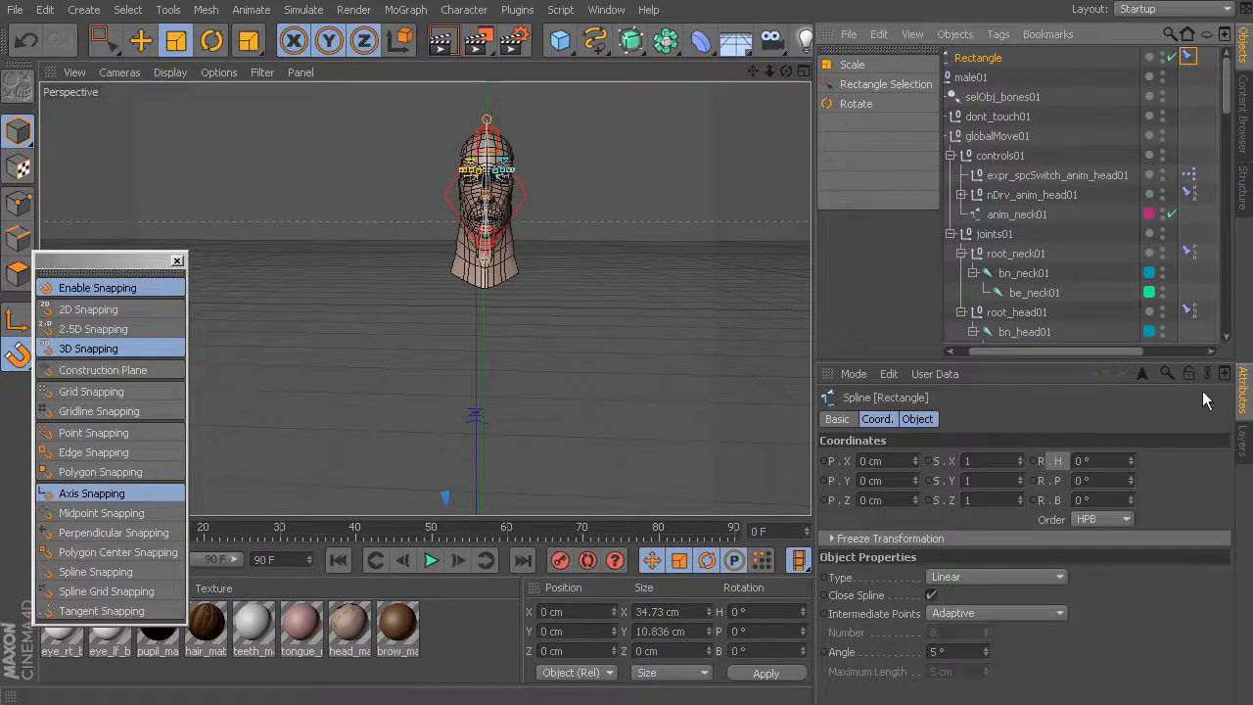
pyautogui.click(848, 418)
pyautogui.click(873, 420)
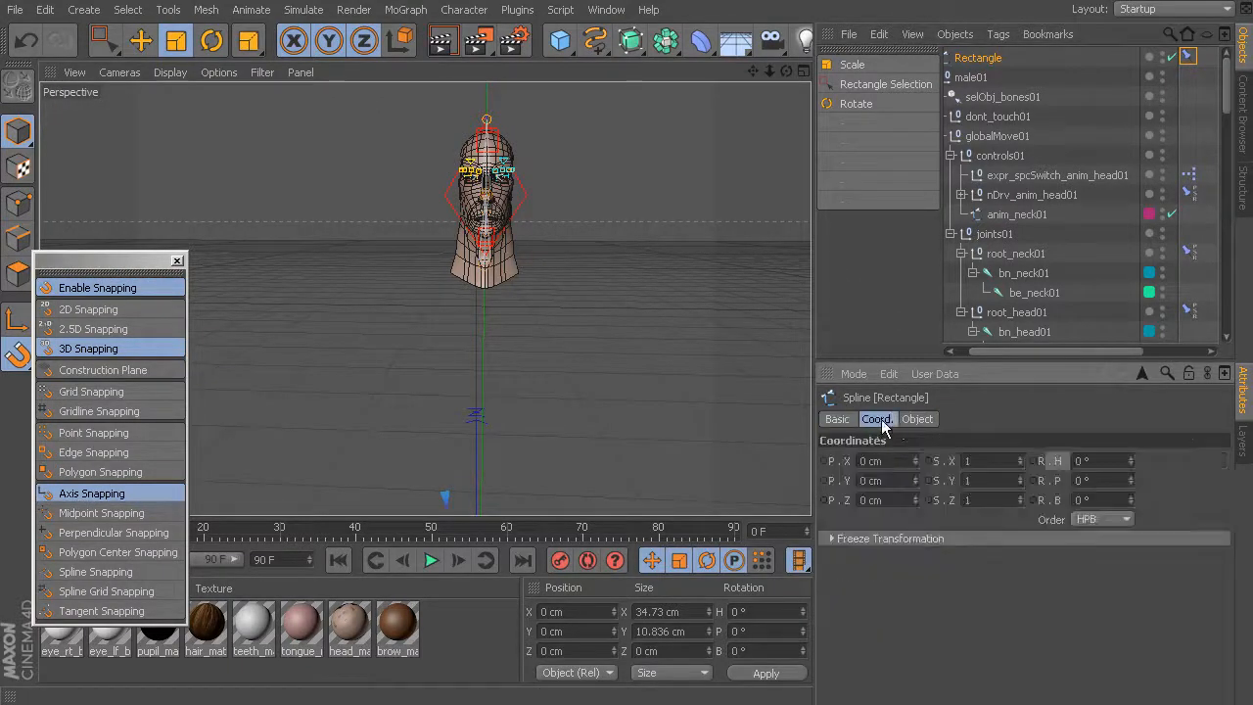
pyautogui.click(834, 418)
pyautogui.click(853, 373)
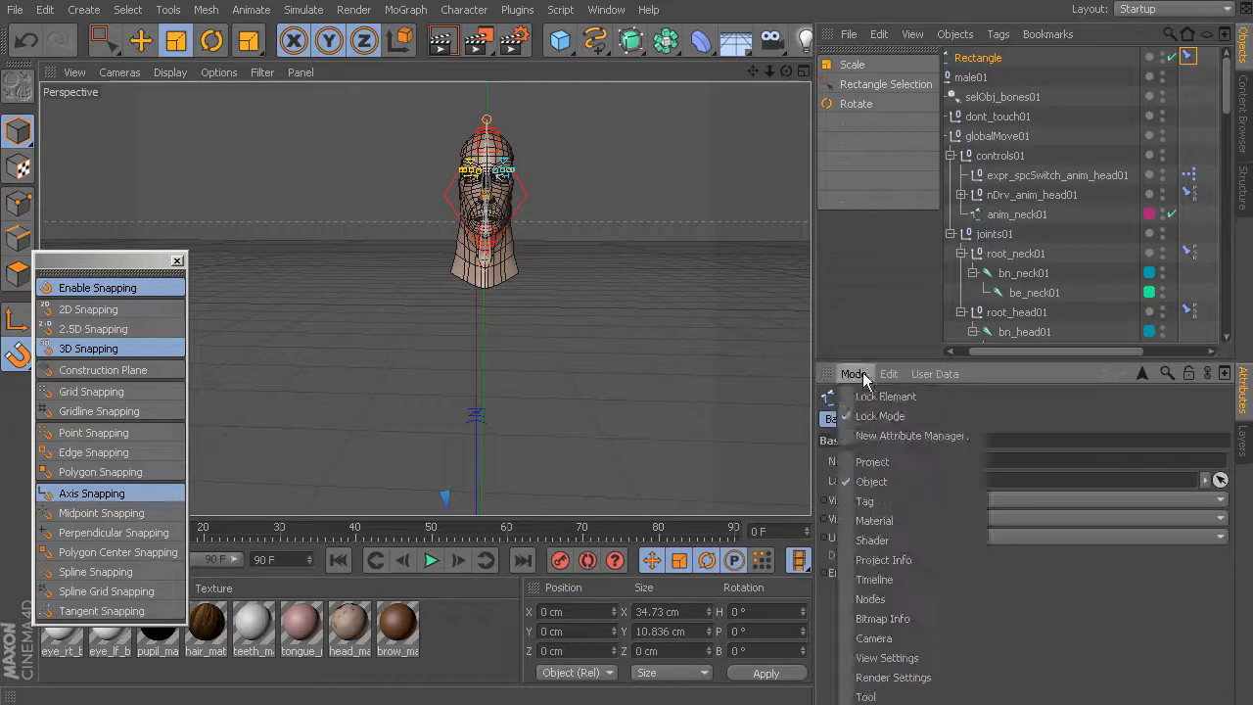
pyautogui.click(901, 501)
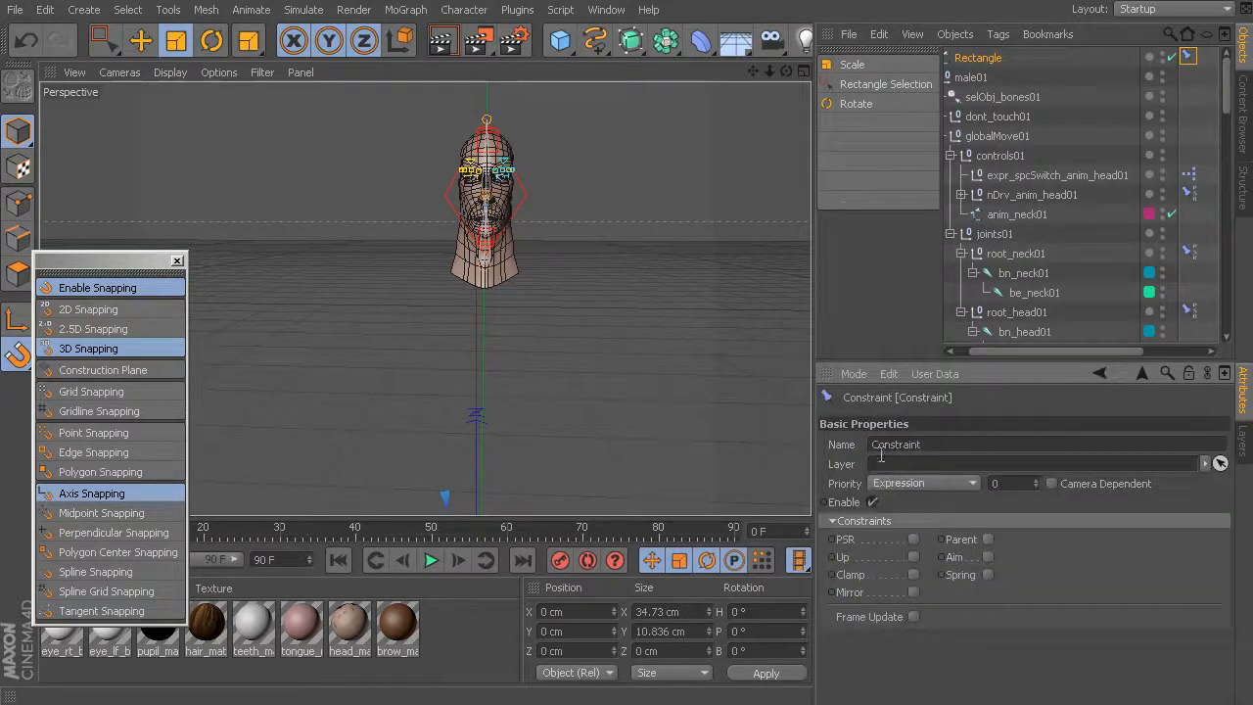
# - Enable the PSR constraint on the rectangle and assign anim_l_eye01 as its target
pyautogui.click(913, 539)
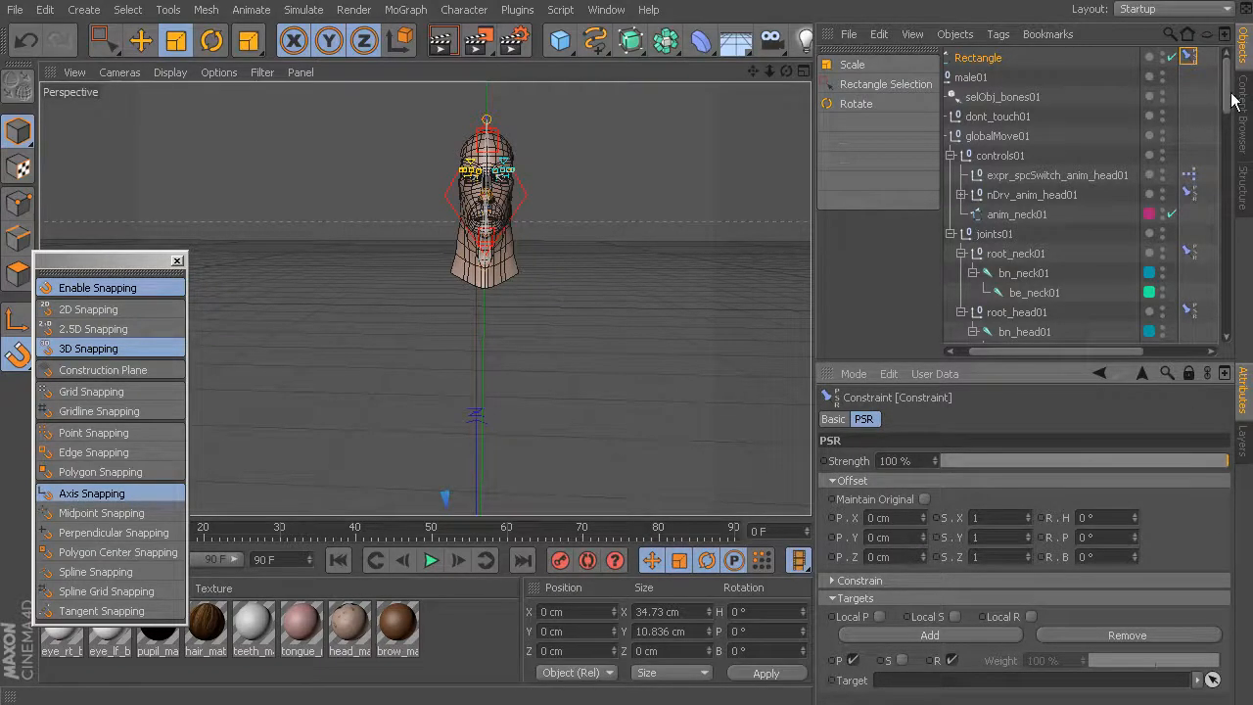
pyautogui.scroll(-5, 1077, 196)
pyautogui.moveTo(1063, 195); pyautogui.dragTo(935, 681)
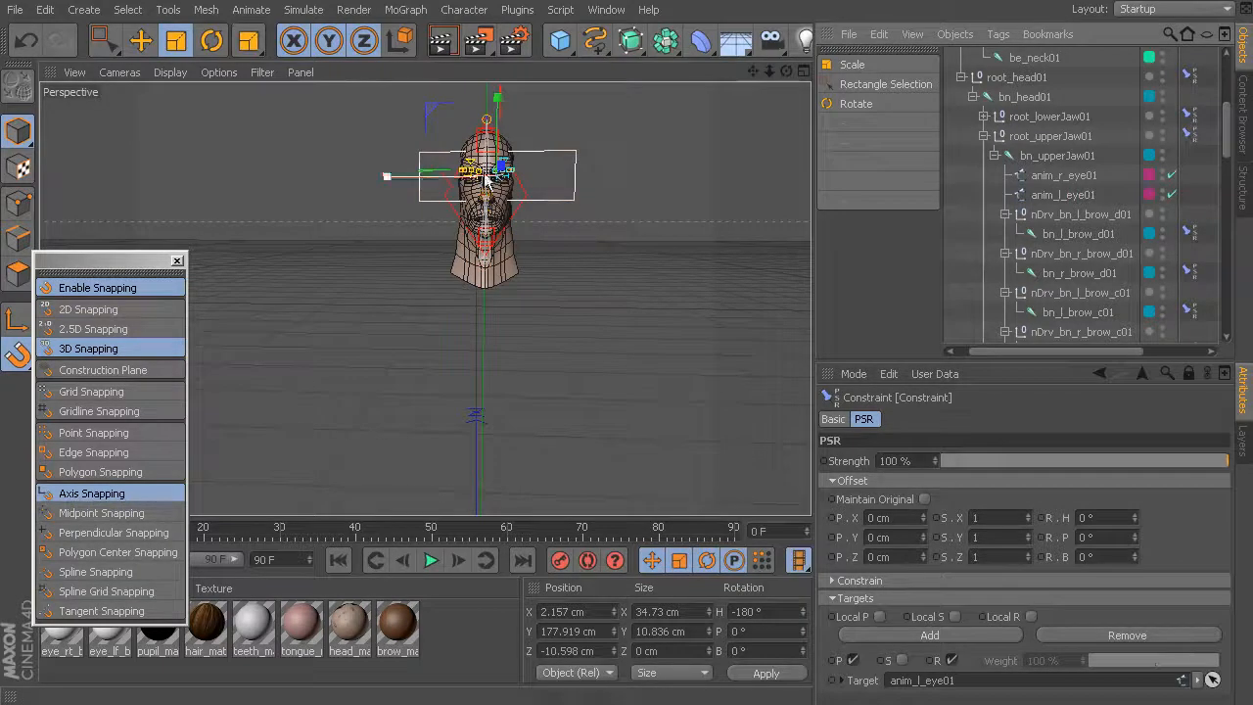
# - Add a second PSR target to the rectangle's constraint and assign anim_r_eye01 to it
pyautogui.click(899, 636)
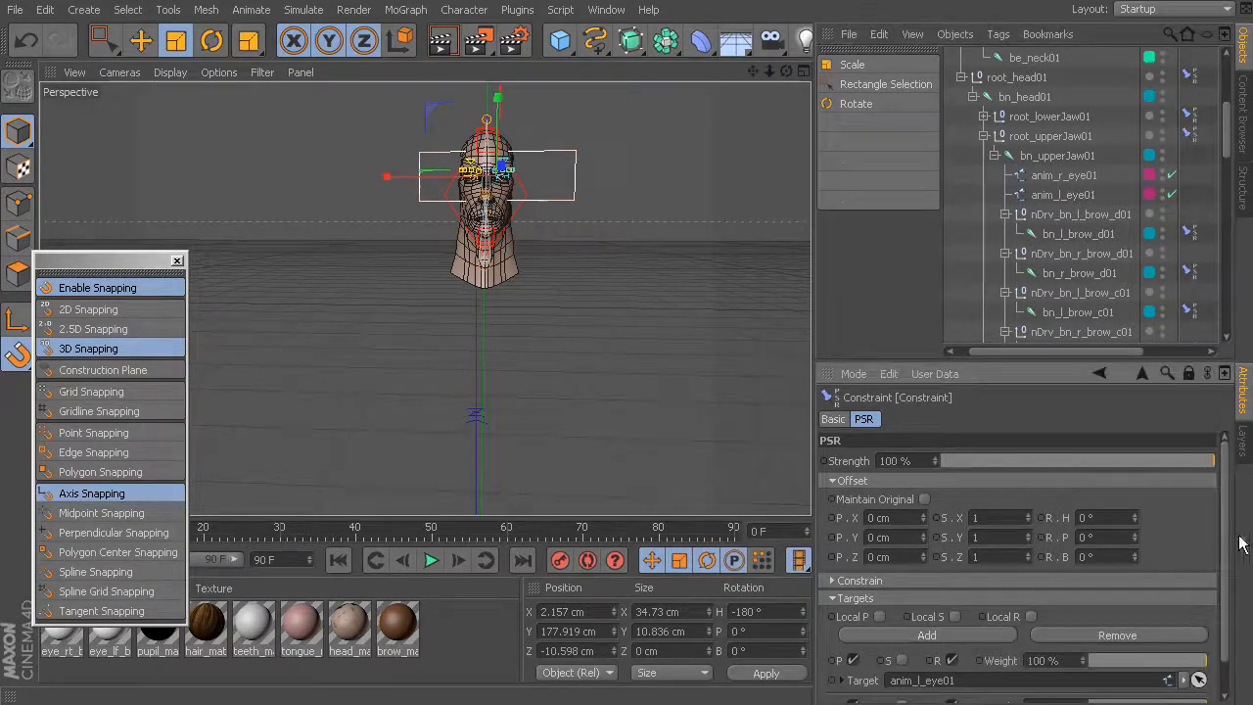
pyautogui.scroll(-2, 1229, 541)
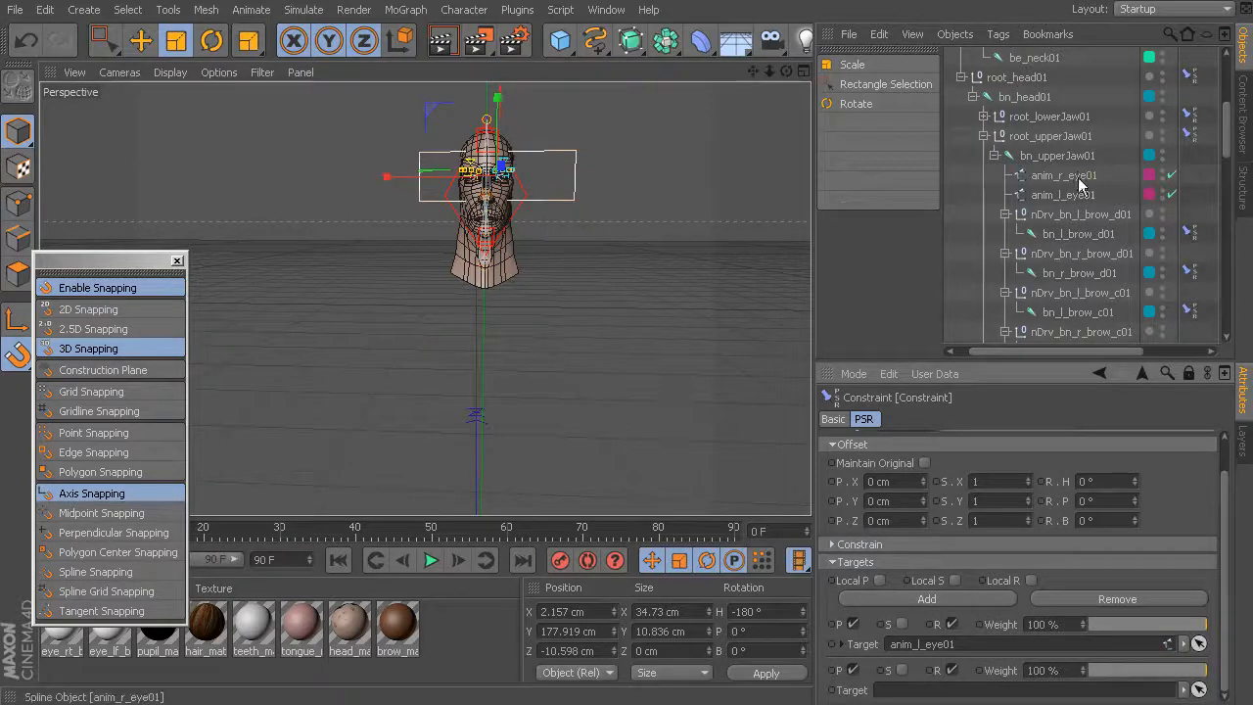
pyautogui.moveTo(1000, 621); pyautogui.dragTo(972, 689)
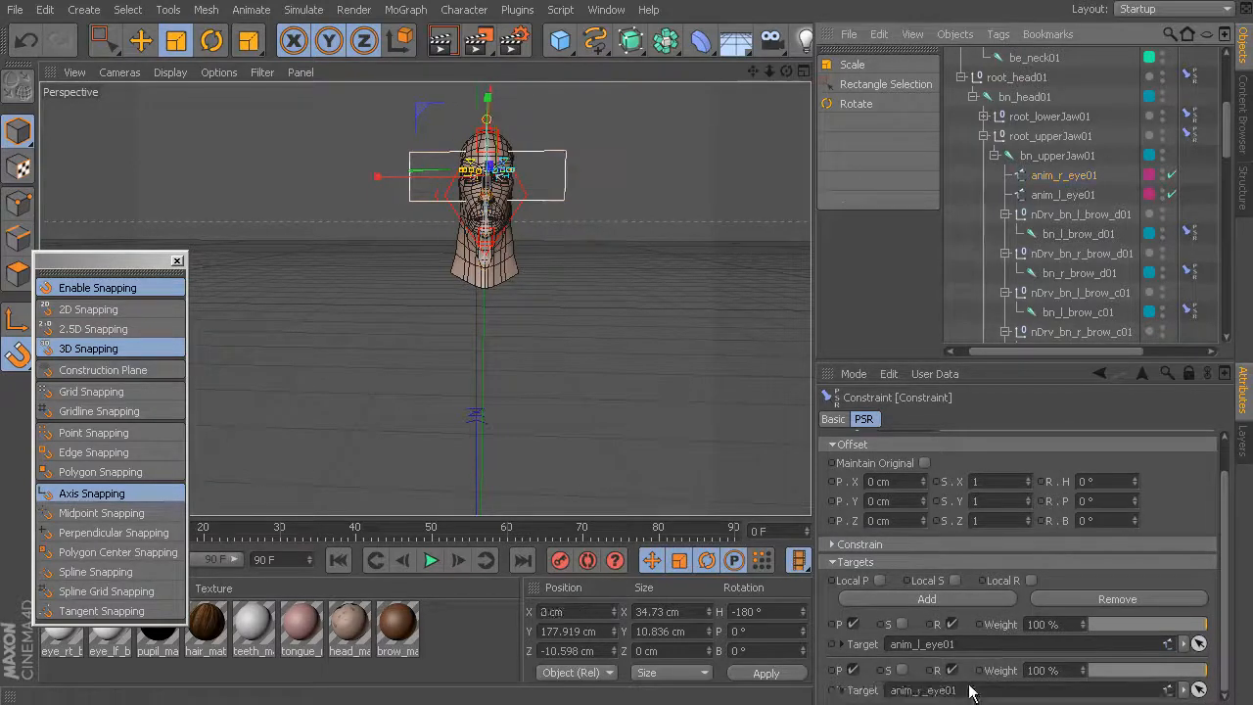
# - Delete the Constraint tag from the rectangle spline
pyautogui.moveTo(1228, 147); pyautogui.dragTo(1224, 93)
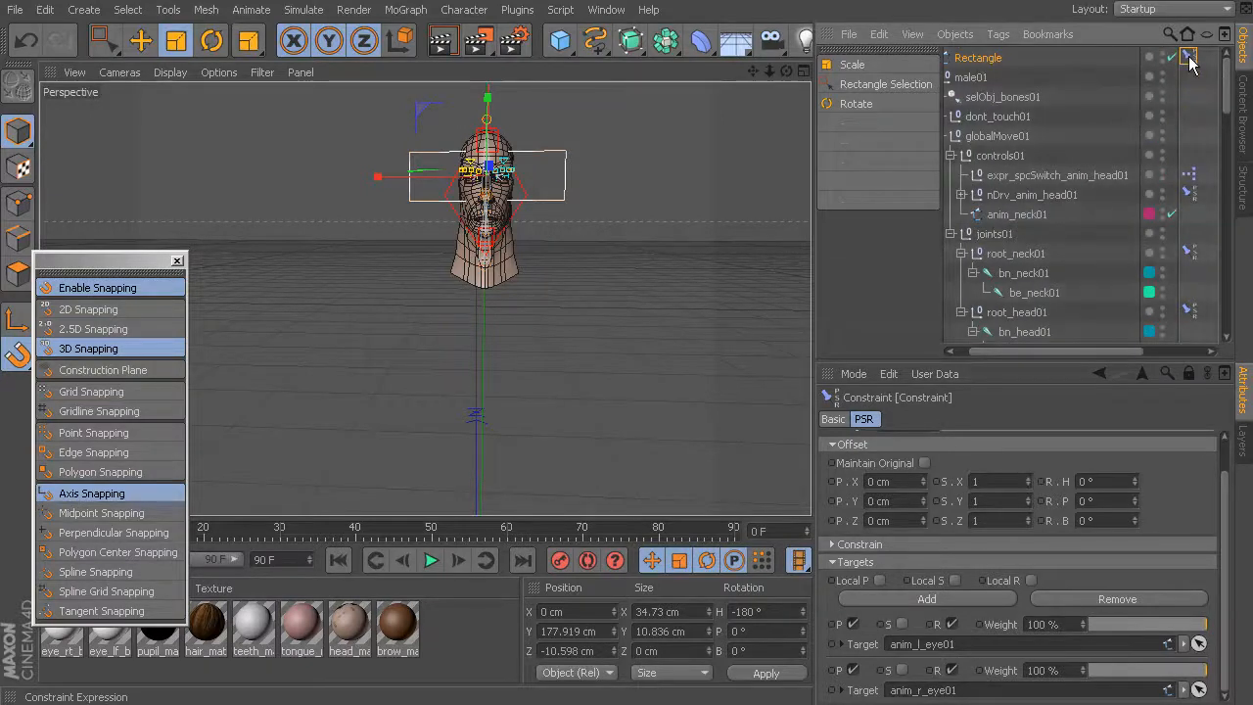
pyautogui.press('Delete')
# - Turn off snapping and close the floating snapping palette
pyautogui.keyDown('alt'); pyautogui.moveTo(660, 265); pyautogui.dragTo(422, 309); pyautogui.keyUp('alt')
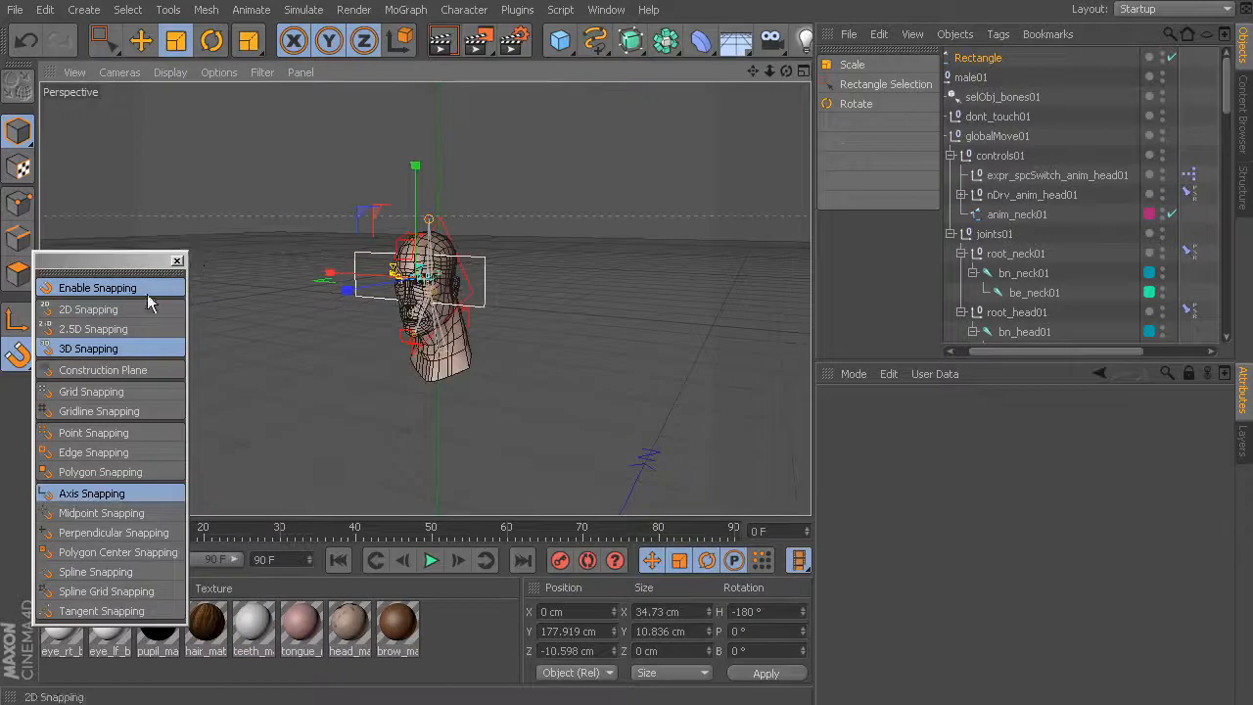
pyautogui.click(116, 289)
pyautogui.click(177, 261)
pyautogui.keyDown('alt'); pyautogui.moveTo(252, 265); pyautogui.dragTo(441, 291); pyautogui.keyUp('alt')
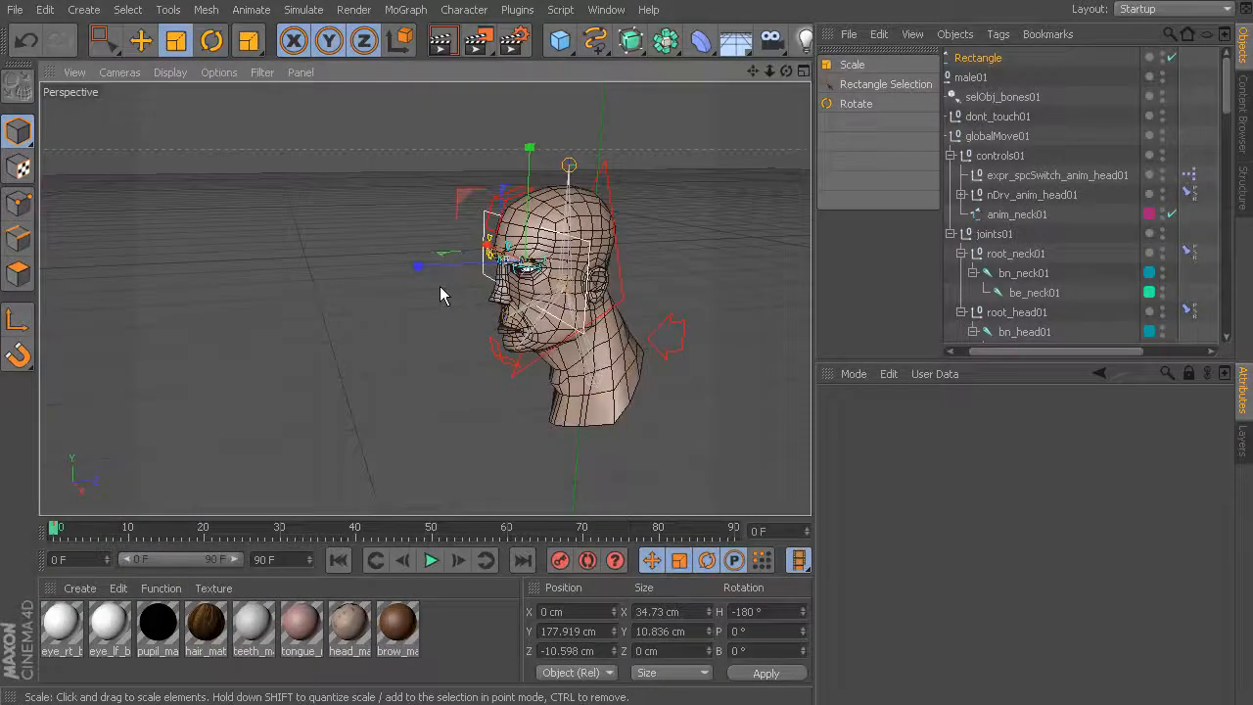
# - Move the rectangle forward along its Z axis in front of the face, to about Z -24.2 cm
pyautogui.press('e')
pyautogui.moveTo(622, 262); pyautogui.dragTo(486, 284)
pyautogui.keyDown('alt'); pyautogui.moveTo(486, 284); pyautogui.dragTo(559, 288, button='right'); pyautogui.keyUp('alt')
pyautogui.keyDown('alt'); pyautogui.moveTo(559, 288); pyautogui.dragTo(434, 275); pyautogui.keyUp('alt')
pyautogui.keyDown('alt'); pyautogui.moveTo(434, 275); pyautogui.dragTo(474, 276, button='right'); pyautogui.keyUp('alt')
pyautogui.moveTo(495, 254)
pyautogui.mouseDown()
pyautogui.moveTo(725, 260)
pyautogui.moveTo(486, 264)
pyautogui.mouseUp()
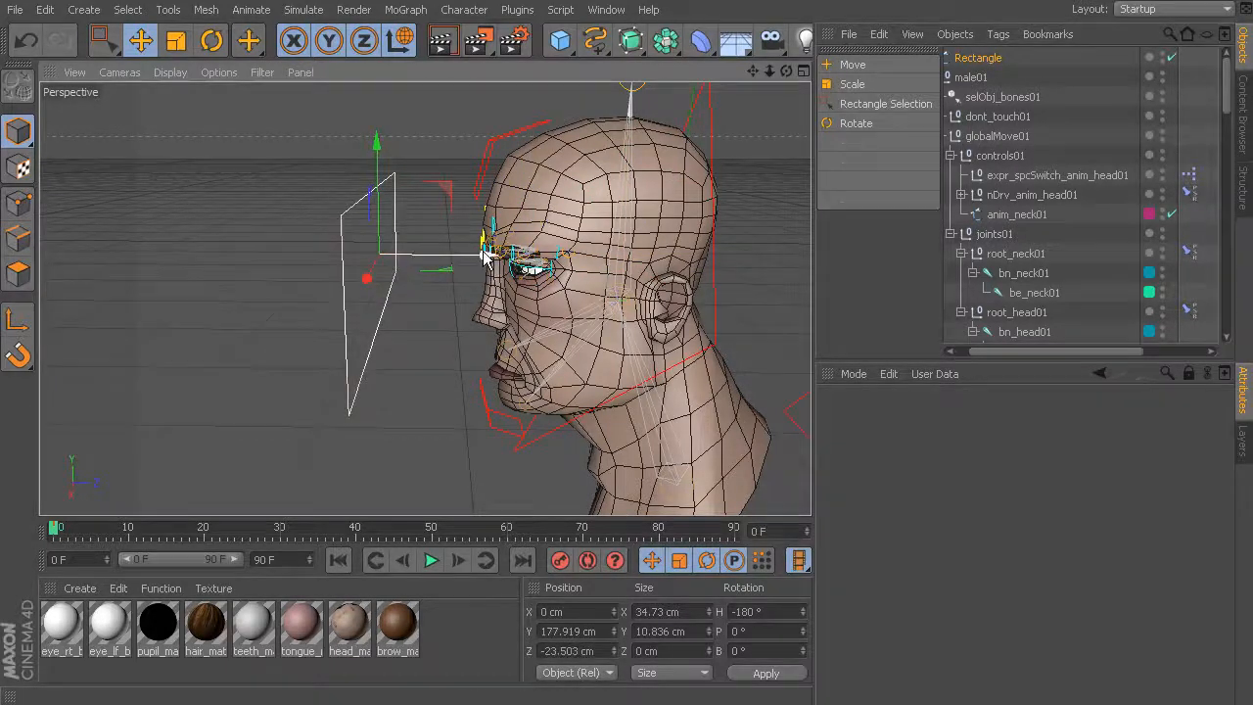
# - Scale the rectangle's points to about 7.9 by 2.5 cm and move it towards the face, to about Z -21.3 cm
pyautogui.keyDown('alt'); pyautogui.moveTo(400, 268); pyautogui.dragTo(160, 252); pyautogui.keyUp('alt')
pyautogui.click(20, 202)
pyautogui.press('t')
pyautogui.click(19, 133)
pyautogui.keyDown('alt'); pyautogui.moveTo(325, 244); pyautogui.dragTo(315, 240); pyautogui.keyUp('alt')
pyautogui.press('e')
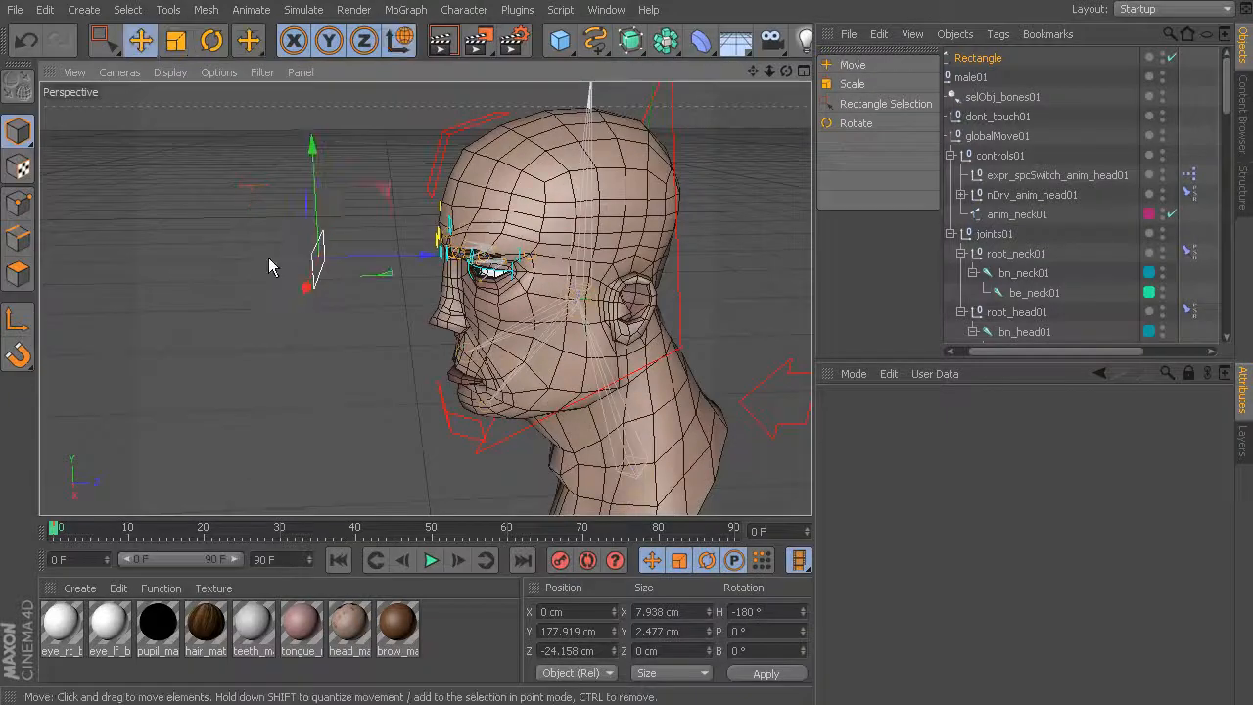
pyautogui.moveTo(427, 266); pyautogui.dragTo(635, 259)
# - Rename the rectangle spline anim_eyes01 and assign it to controls_layer
pyautogui.doubleClick(983, 57)
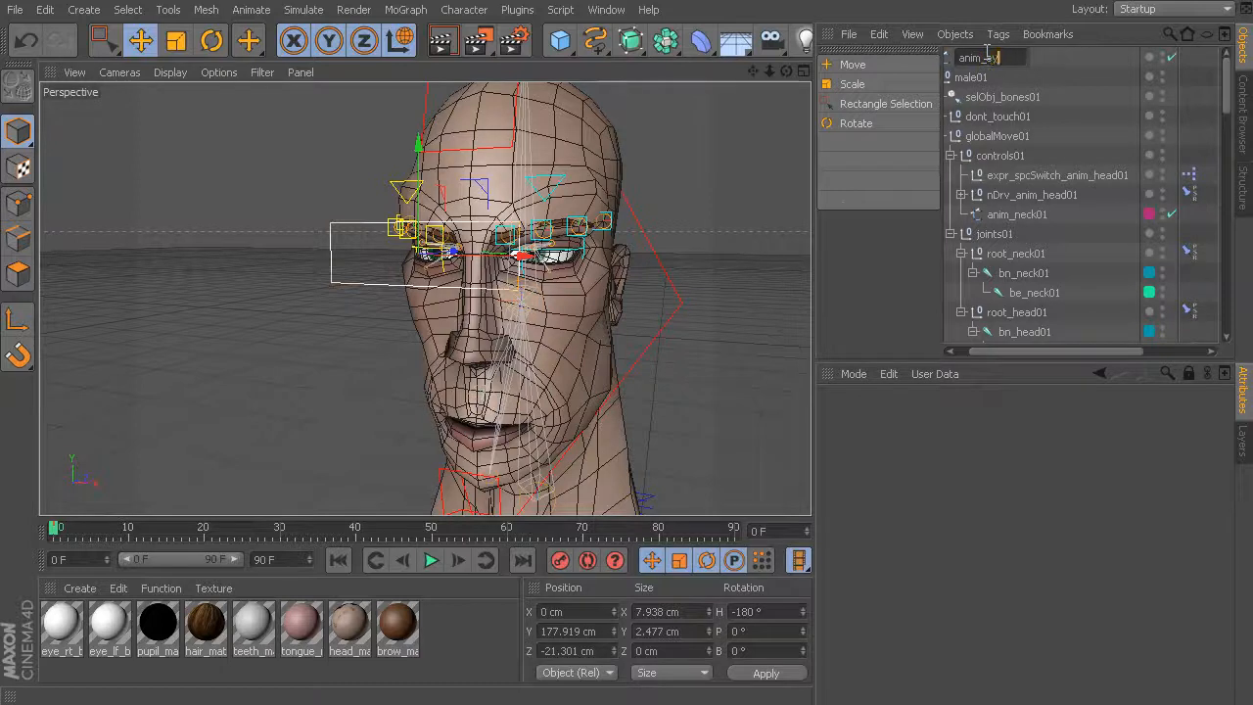
pyautogui.press('Return')
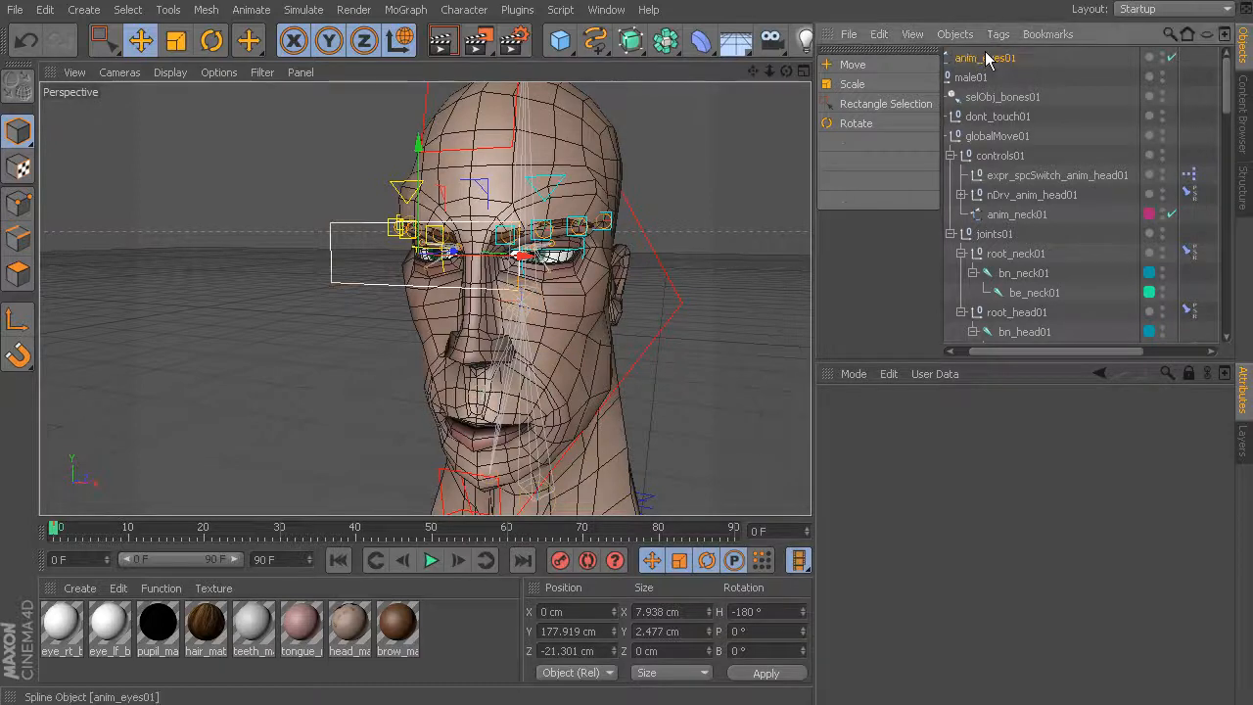
pyautogui.click(1151, 65)
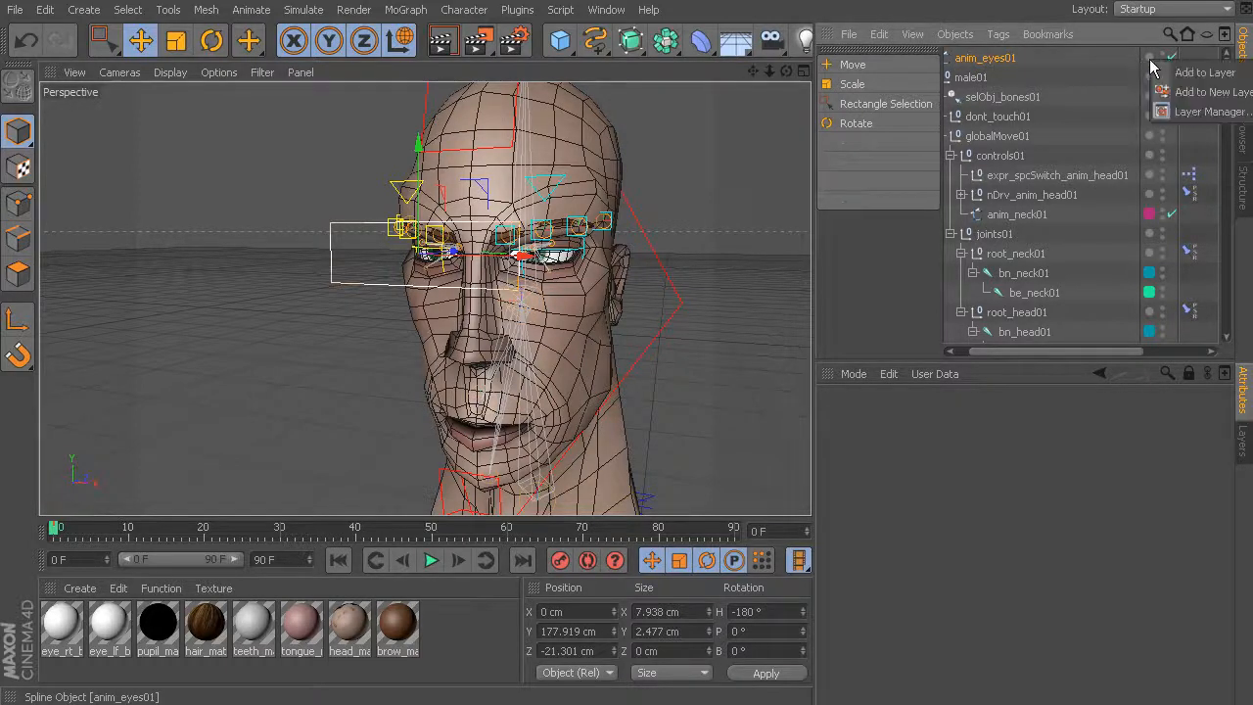
pyautogui.moveTo(1202, 72)
pyautogui.click(1109, 131)
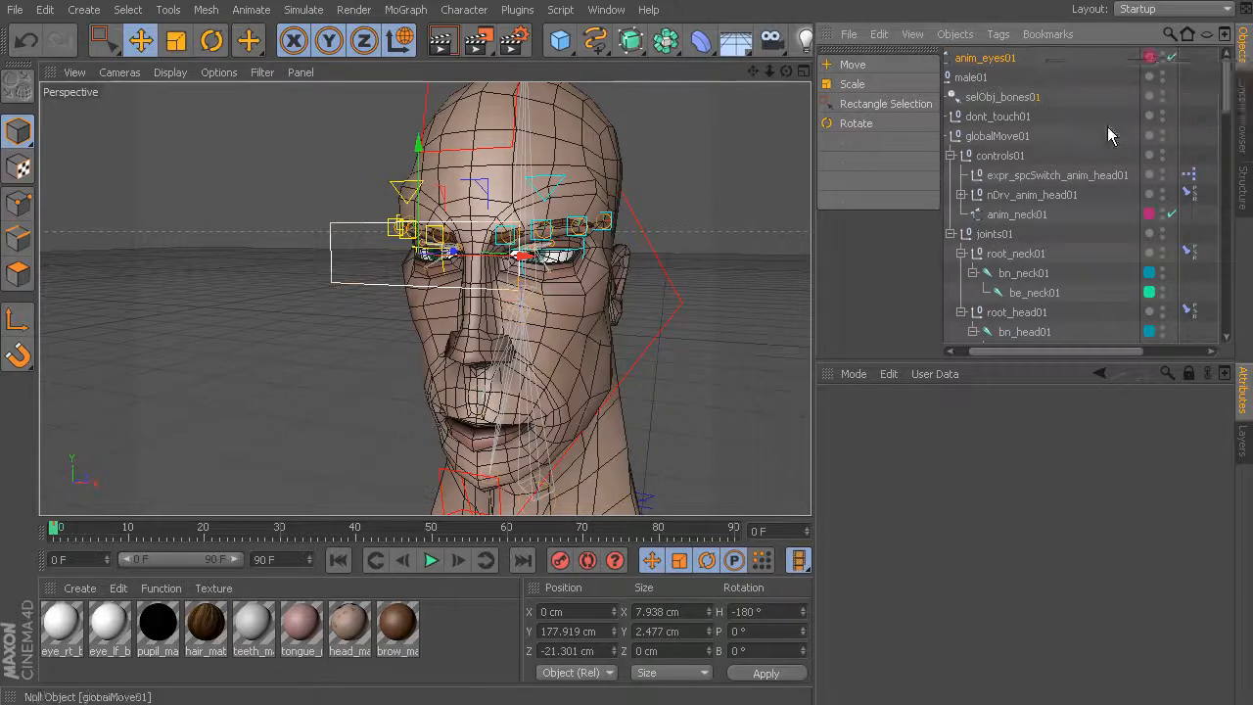
# - Select the anim_upperJaw01 controller in front of the forehead and reveal it in the object hierarchy
pyautogui.keyDown('alt'); pyautogui.moveTo(555, 342); pyautogui.dragTo(419, 315); pyautogui.keyUp('alt')
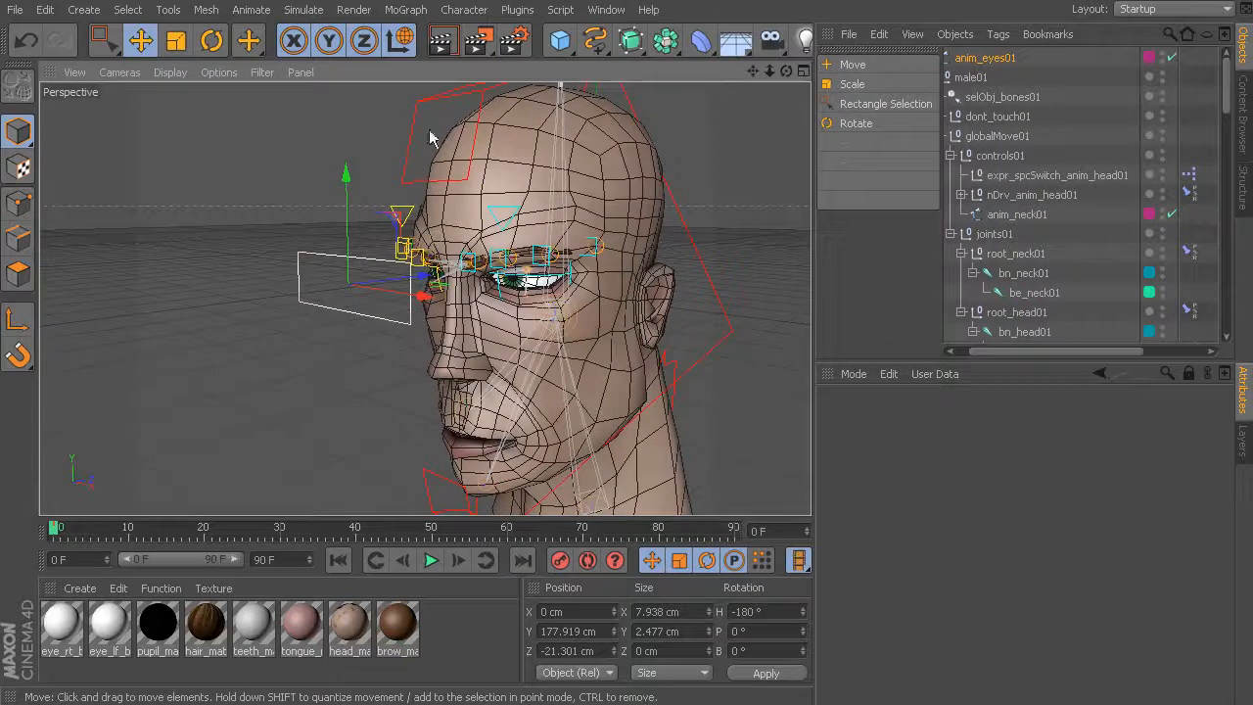
pyautogui.keyDown('alt'); pyautogui.moveTo(428, 123); pyautogui.dragTo(437, 227); pyautogui.keyUp('alt')
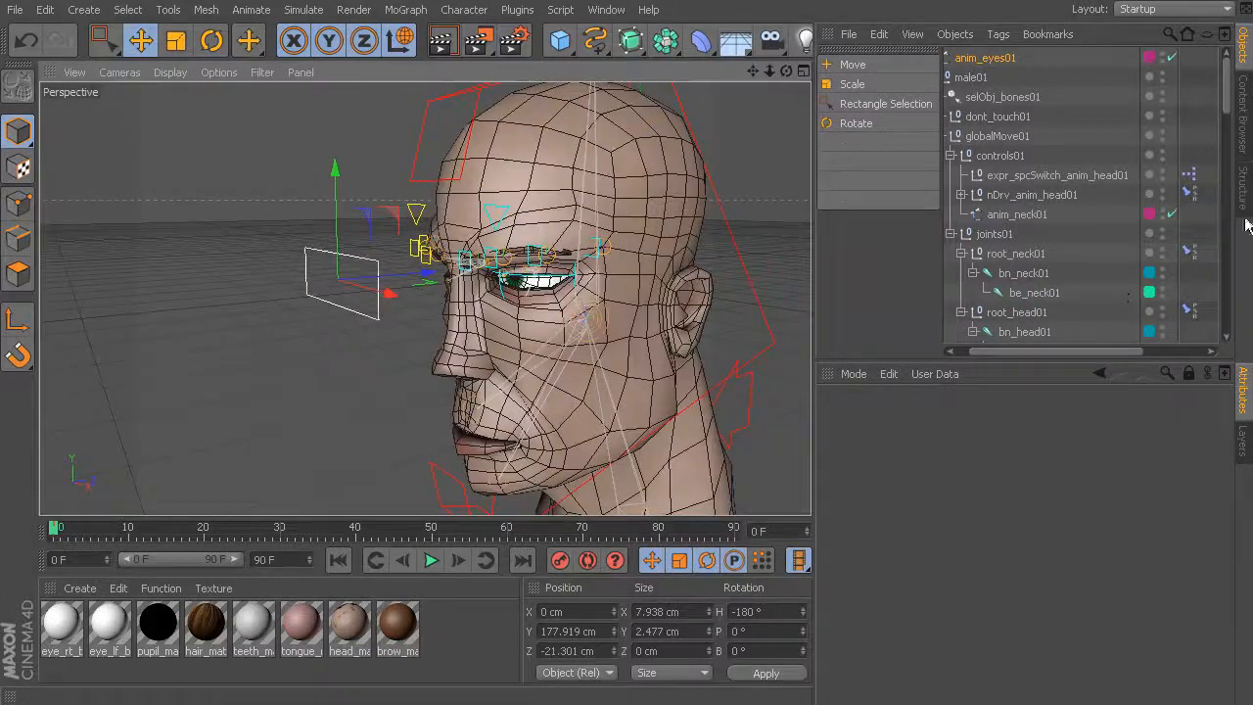
pyautogui.click(421, 139)
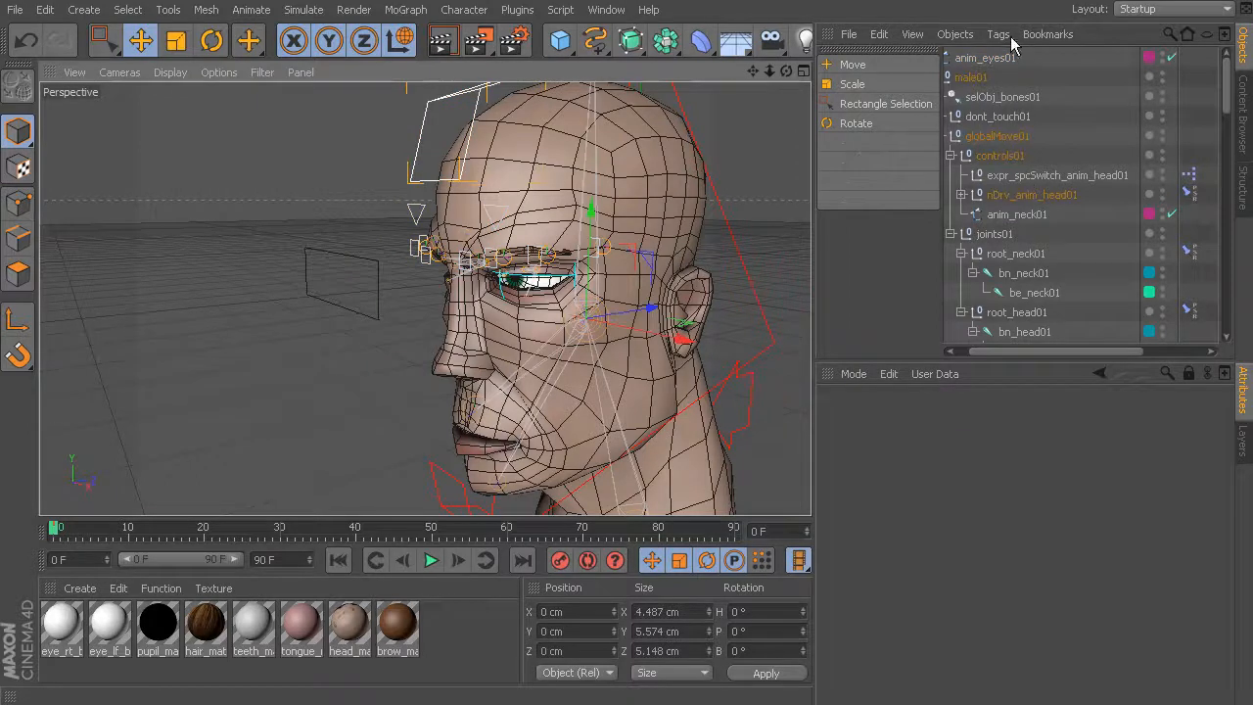
pyautogui.click(916, 34)
pyautogui.click(991, 180)
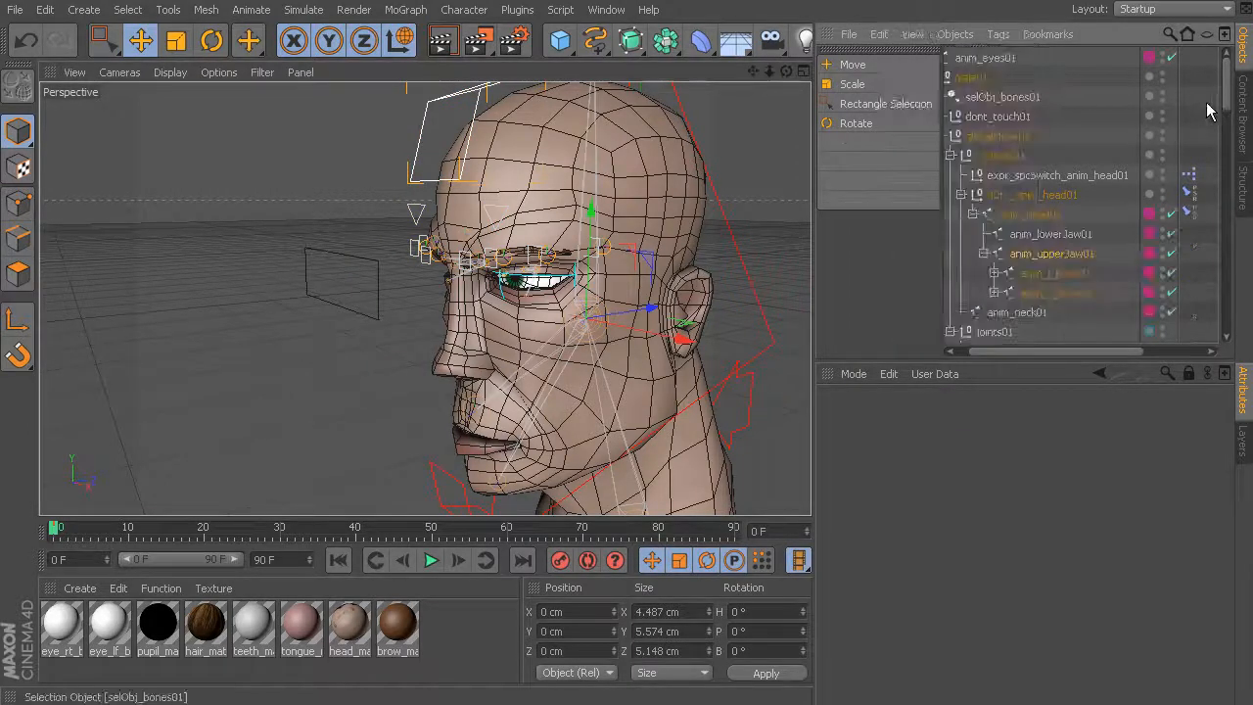
# - Make anim_eyes01 a child of the anim_upperJaw01 controller in the object hierarchy
pyautogui.click(1002, 59)
pyautogui.moveTo(1059, 265); pyautogui.dragTo(1072, 259)
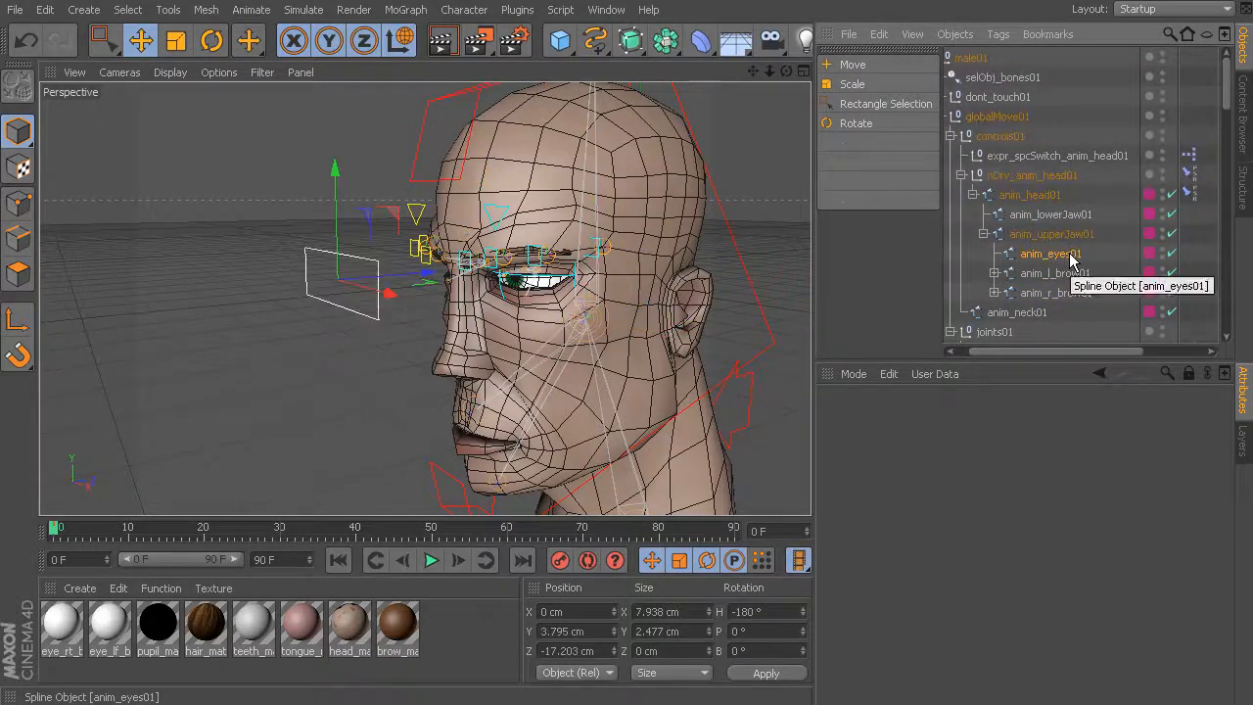
pyautogui.keyDown('alt'); pyautogui.moveTo(491, 256); pyautogui.dragTo(525, 271); pyautogui.keyUp('alt')
pyautogui.keyDown('alt'); pyautogui.moveTo(524, 271); pyautogui.dragTo(560, 277, button='right'); pyautogui.keyUp('alt')
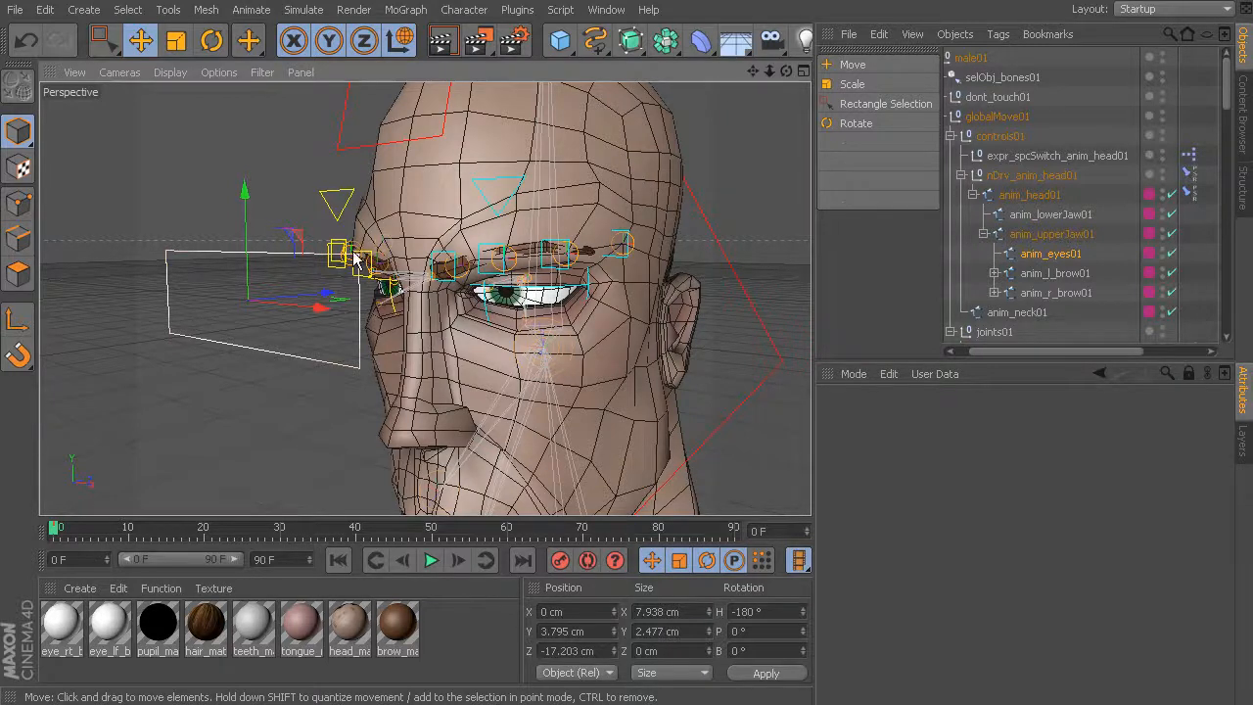
pyautogui.keyDown('alt'); pyautogui.moveTo(459, 293); pyautogui.dragTo(579, 284); pyautogui.keyUp('alt')
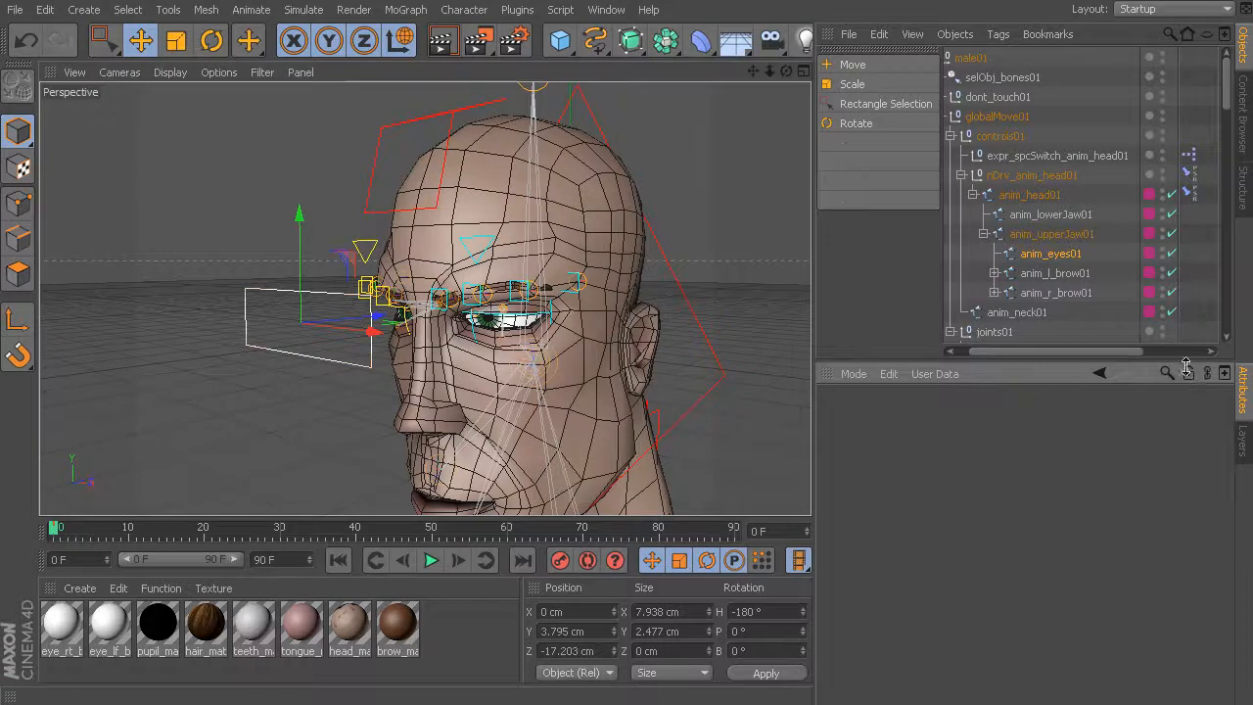
# - Turn off Lock Mode for the attribute display and show the properties of anim_eyes01
pyautogui.click(1068, 259)
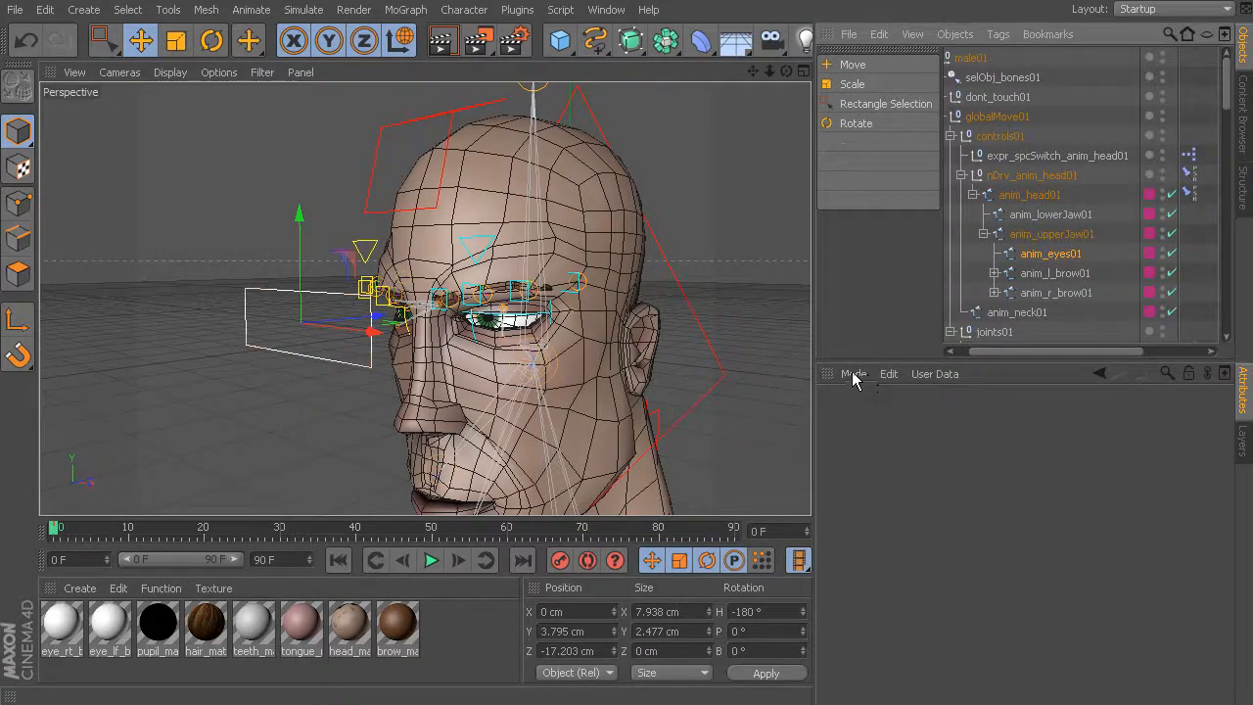
pyautogui.click(854, 373)
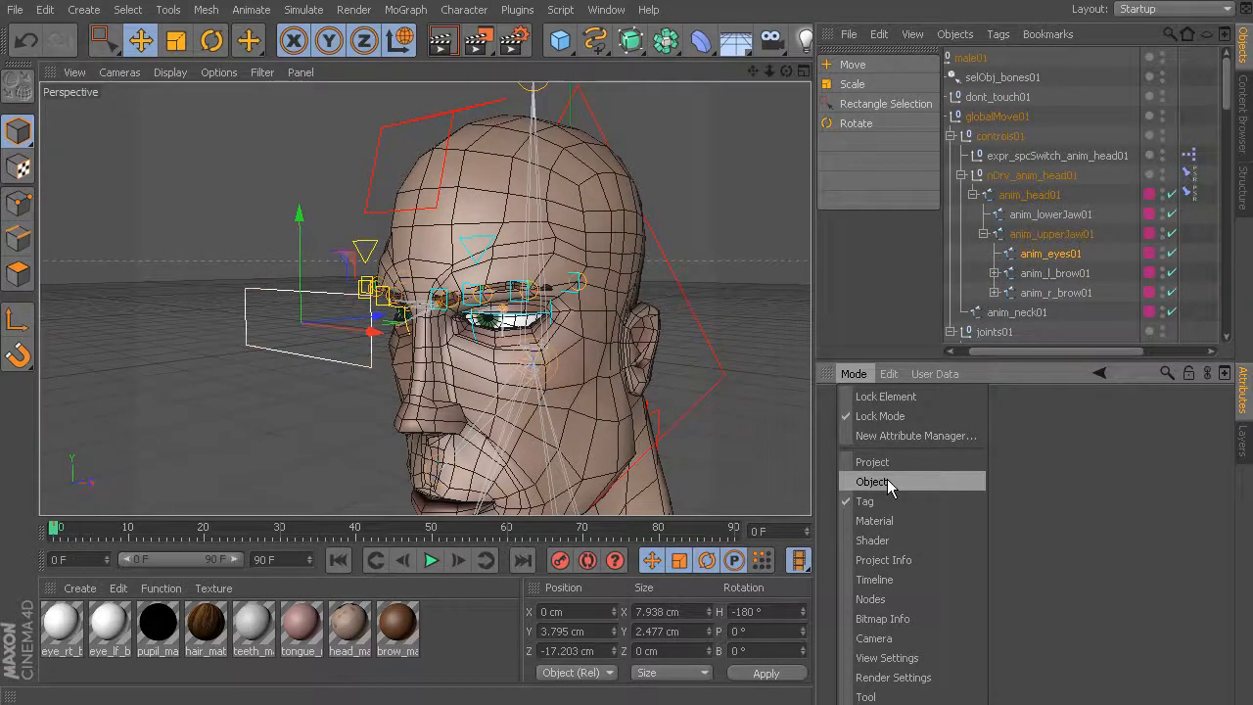
pyautogui.click(905, 417)
pyautogui.click(855, 375)
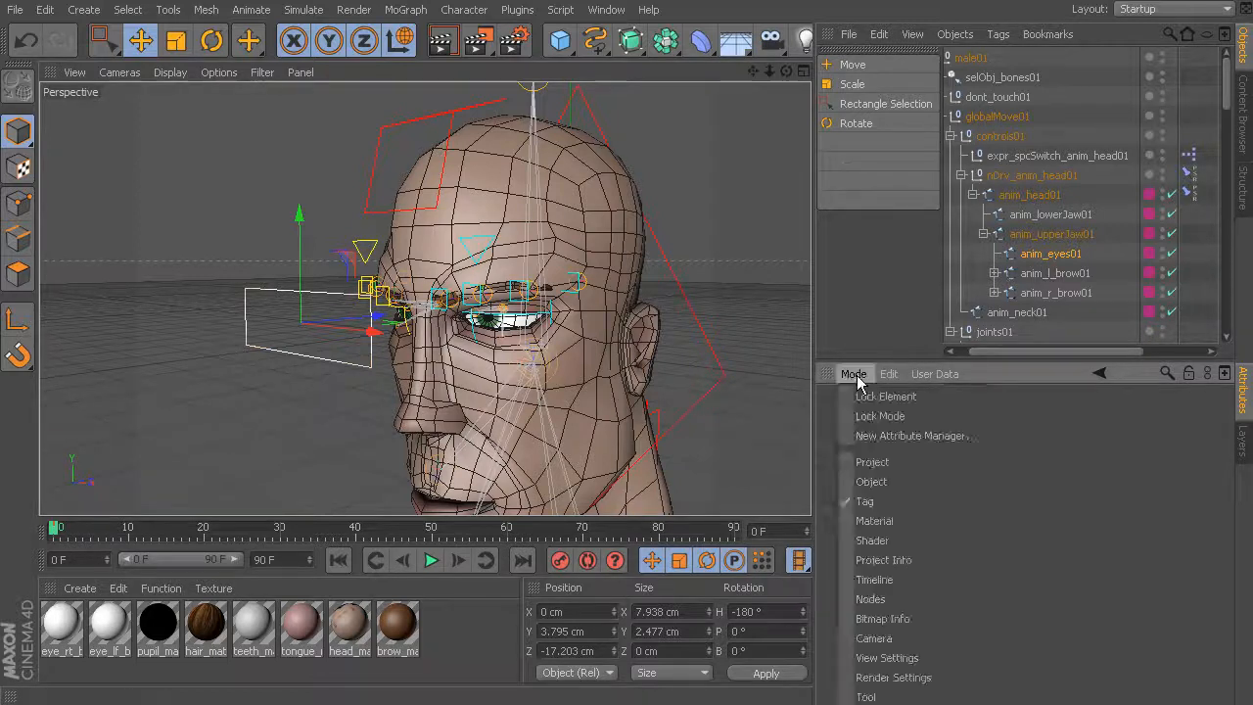
pyautogui.click(1013, 368)
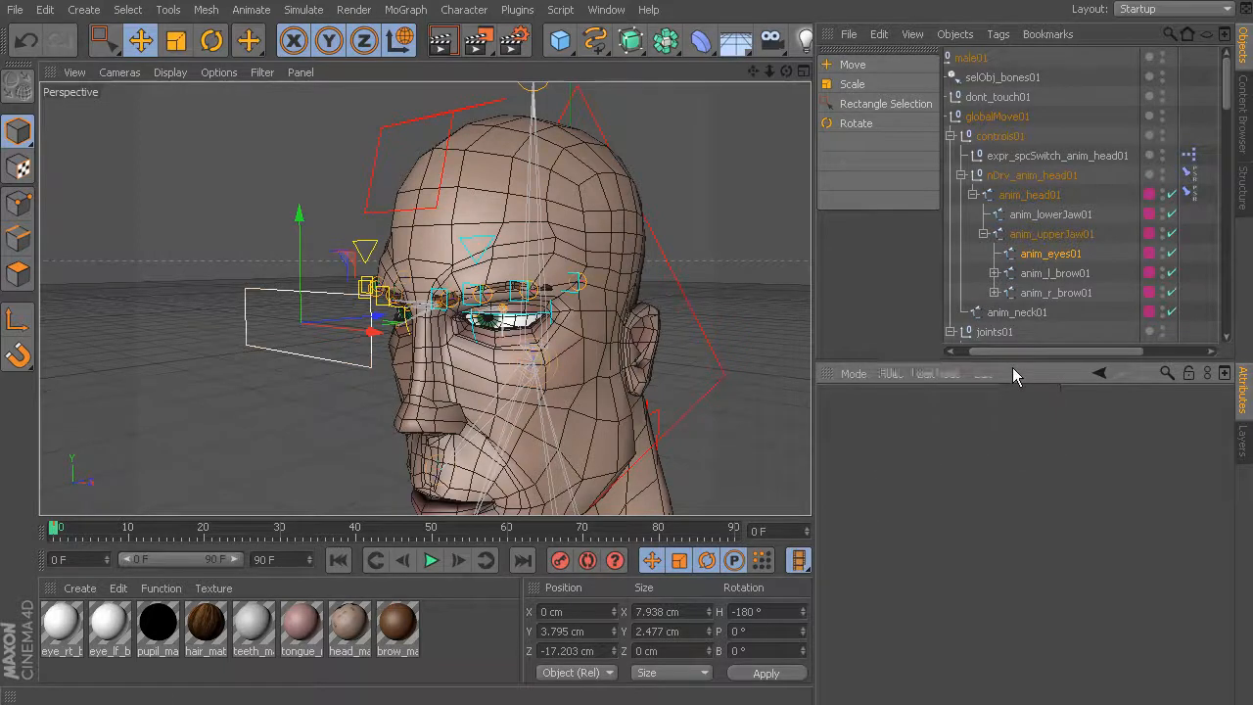
pyautogui.click(1063, 256)
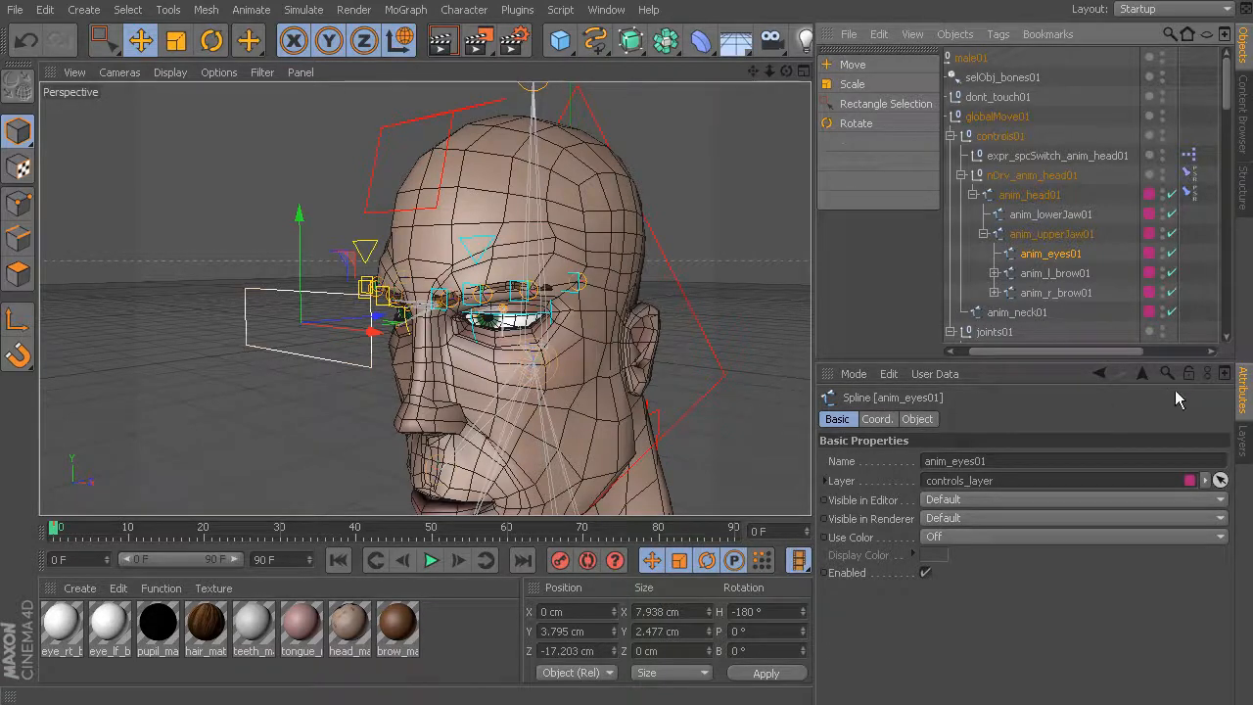
pyautogui.click(854, 376)
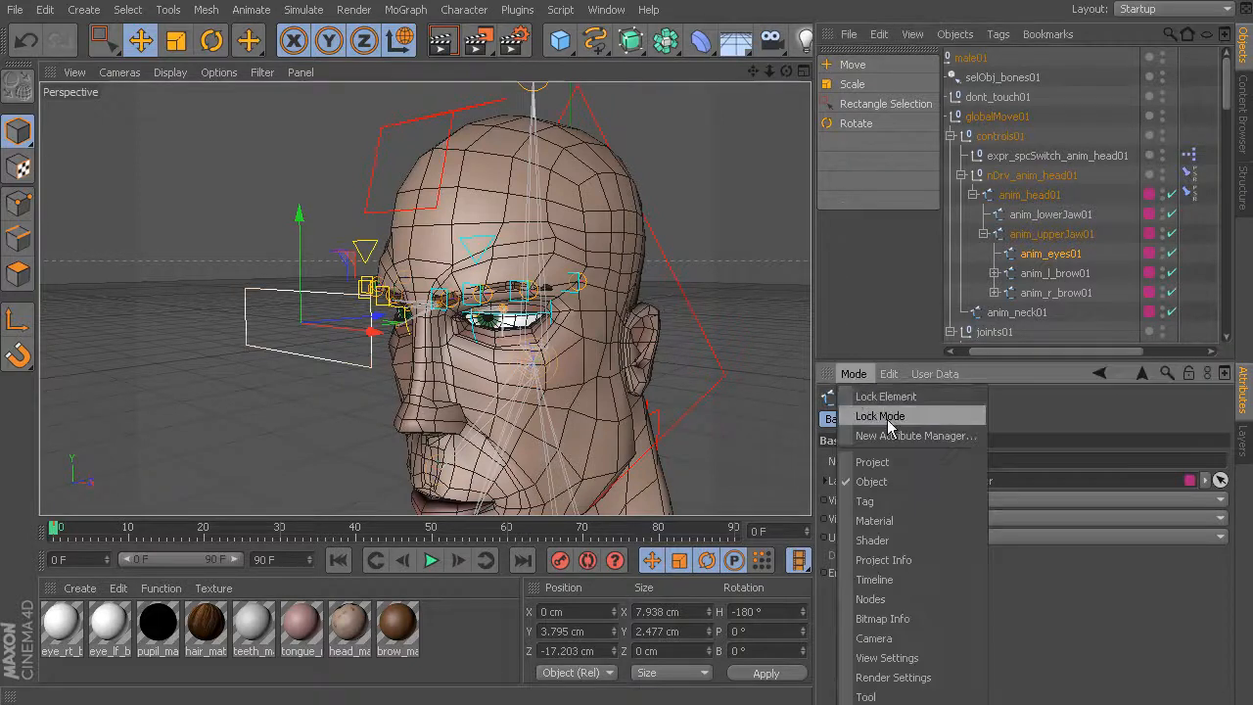
pyautogui.click(1034, 374)
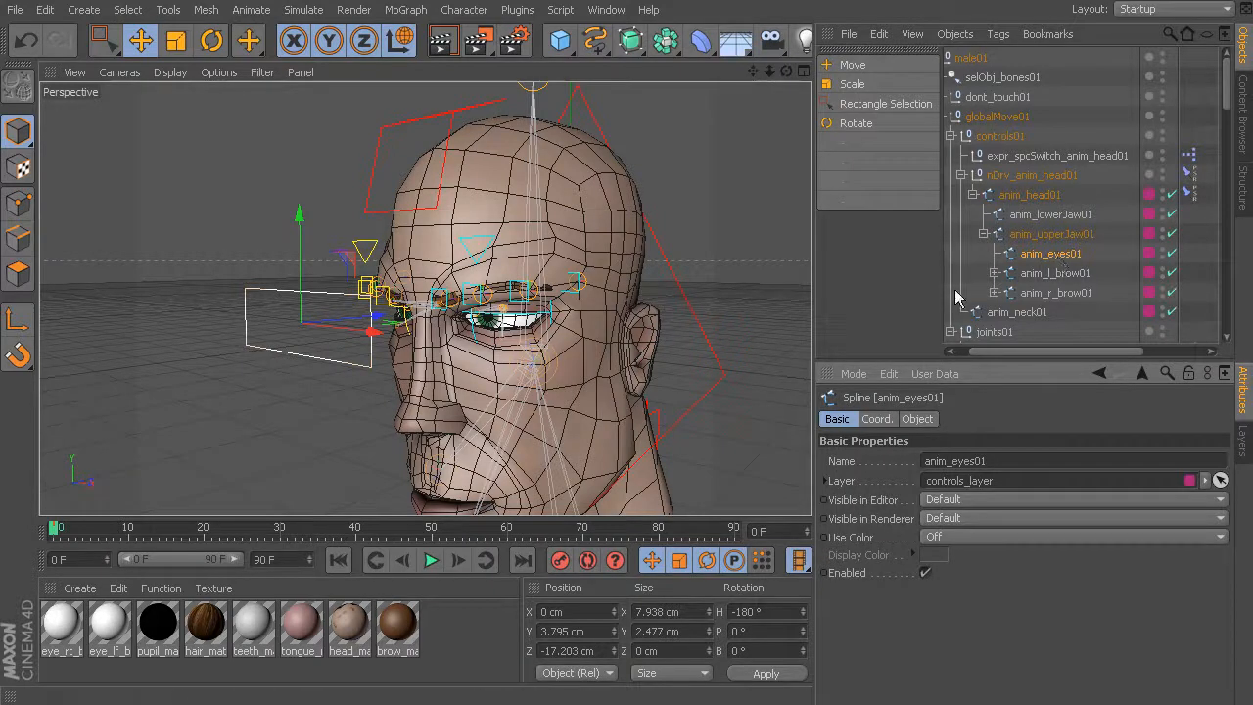
# - Freeze all transformations of the anim_eyes01 spline
pyautogui.click(881, 421)
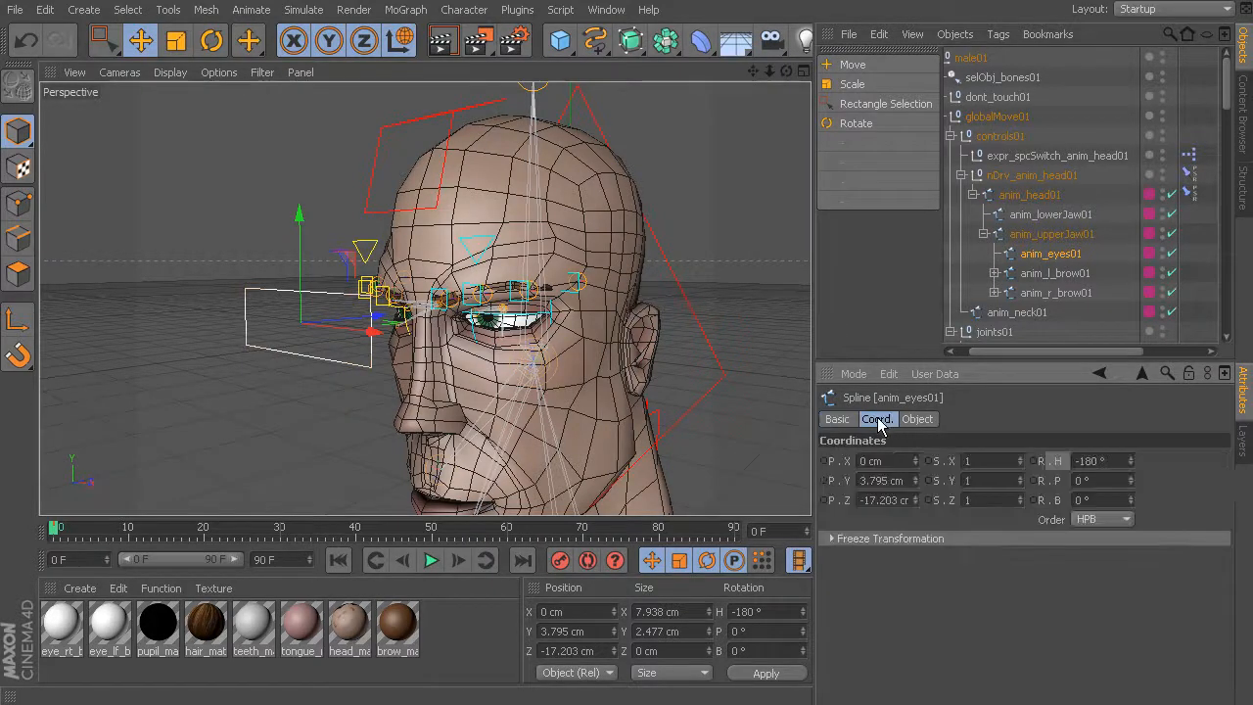
pyautogui.click(832, 539)
pyautogui.click(872, 557)
pyautogui.click(833, 538)
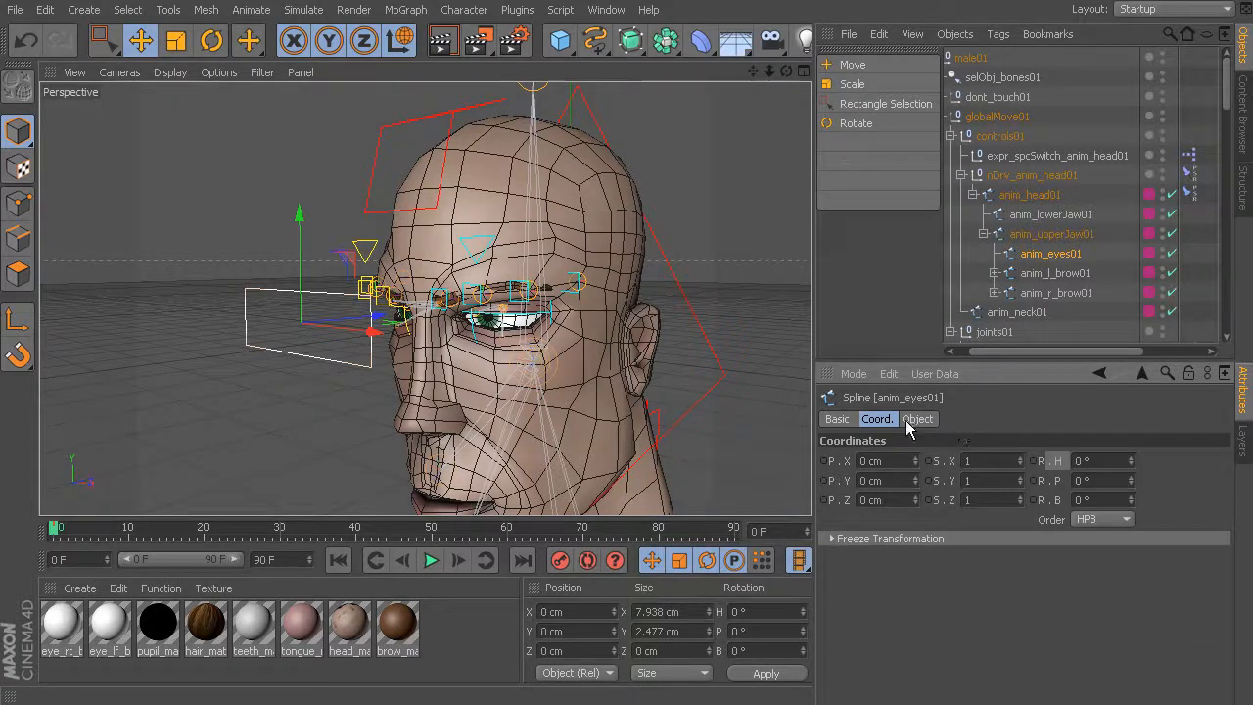
# - Turn on Use Color for anim_eyes01 and set its display color to pure red (255, 0, 0)
pyautogui.click(837, 419)
pyautogui.click(946, 538)
pyautogui.click(954, 593)
pyautogui.click(936, 557)
pyautogui.click(944, 493)
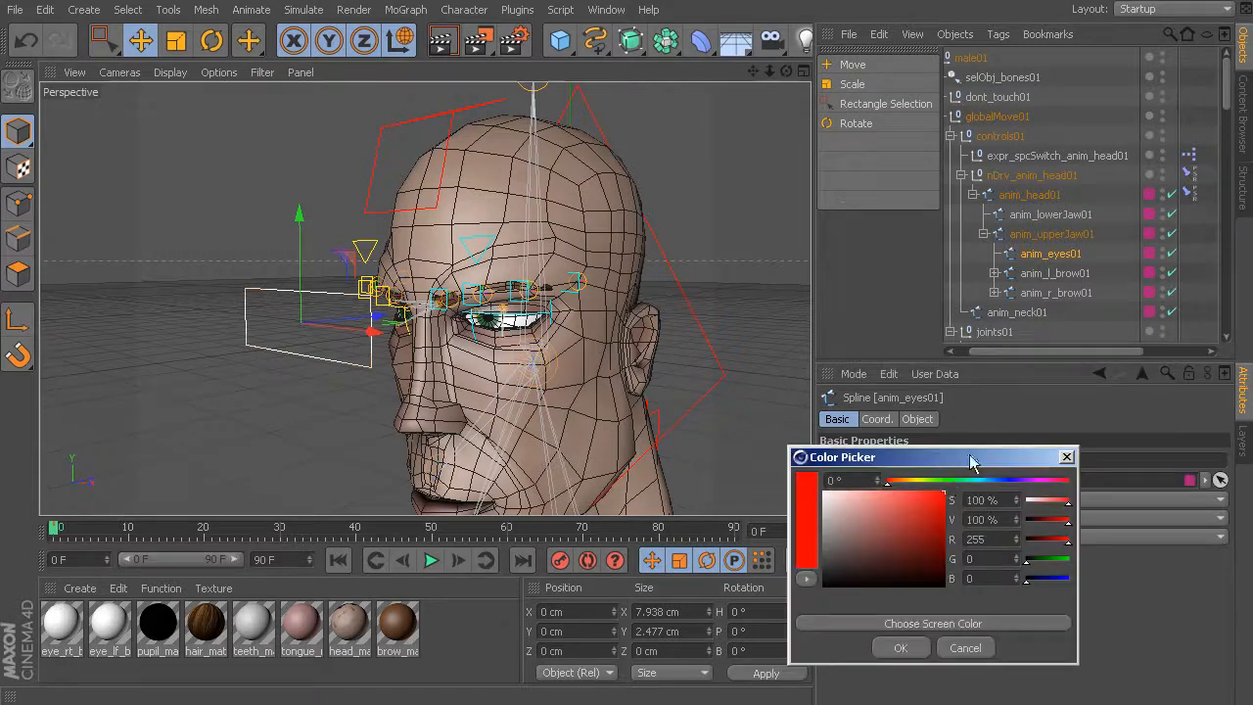
pyautogui.click(907, 647)
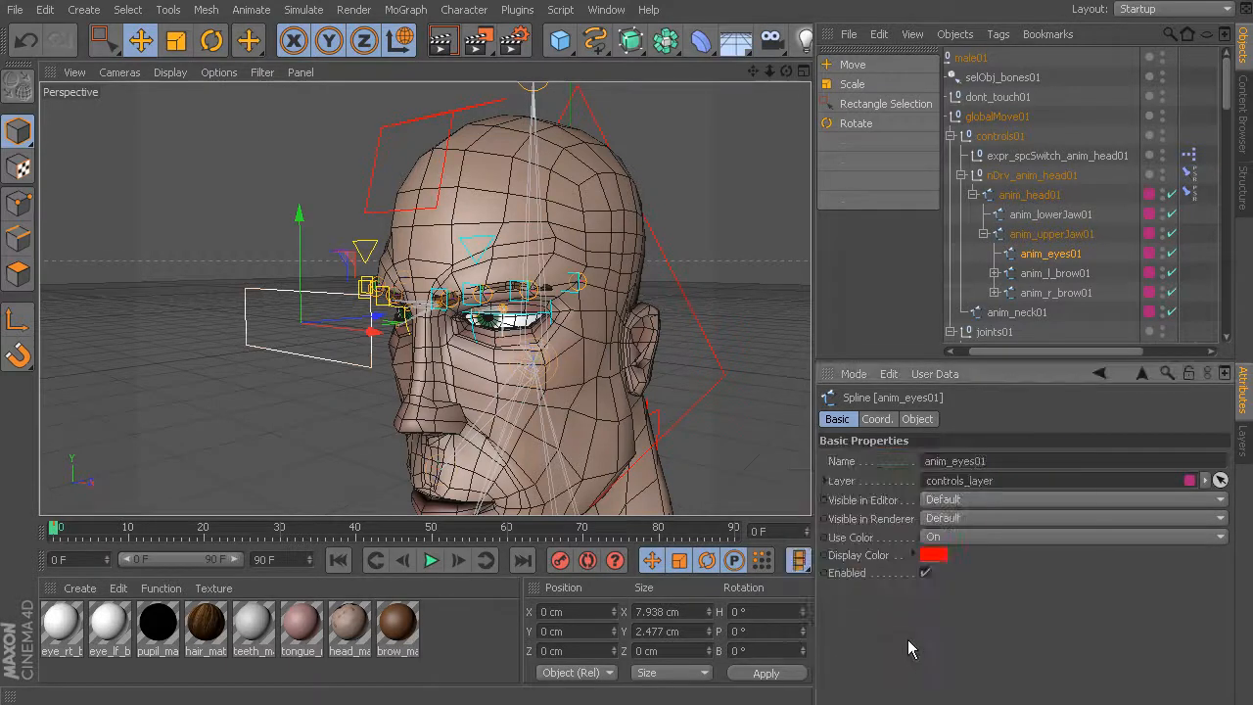
pyautogui.click(224, 224)
pyautogui.keyDown('alt'); pyautogui.moveTo(274, 305); pyautogui.dragTo(372, 345); pyautogui.keyUp('alt')
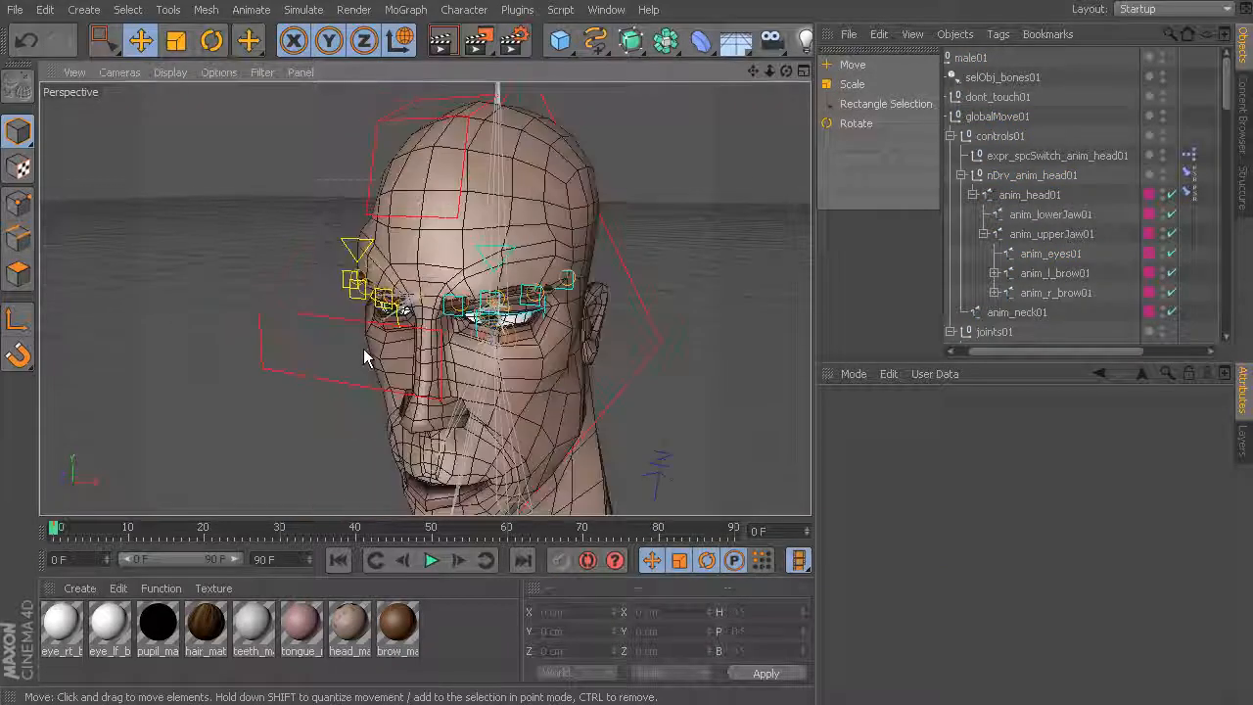
pyautogui.keyDown('alt'); pyautogui.moveTo(244, 331); pyautogui.dragTo(358, 343, button='right'); pyautogui.keyUp('alt')
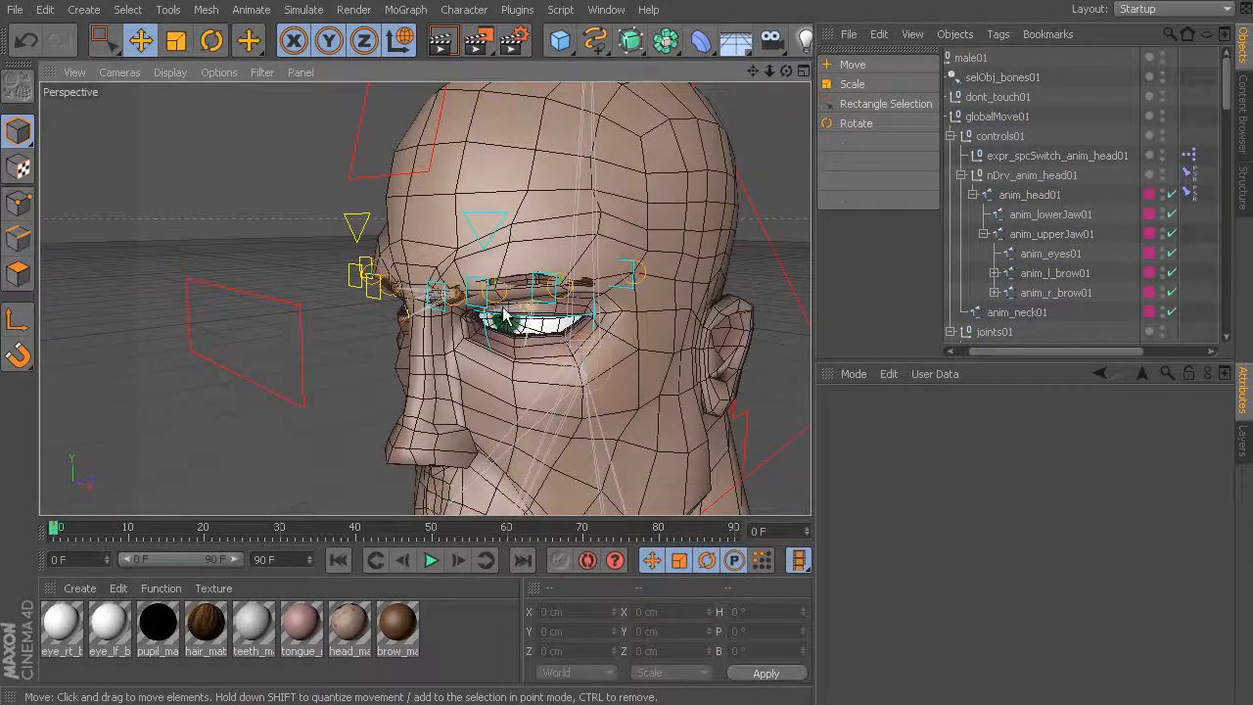
# - Try rotating the anim_l_eye01 controller around the eye and undo the test rotation
pyautogui.click(254, 297)
pyautogui.keyDown('alt'); pyautogui.moveTo(238, 329); pyautogui.dragTo(257, 301); pyautogui.keyUp('alt')
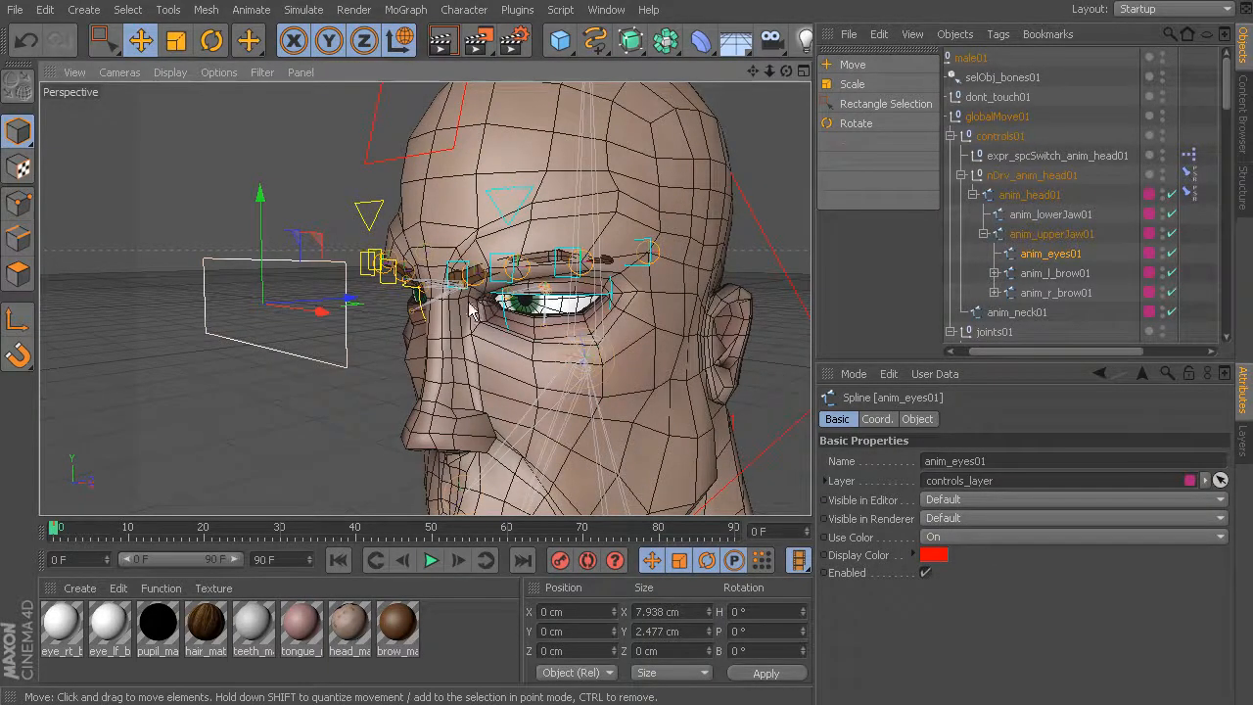
pyautogui.click(611, 294)
pyautogui.keyDown('alt'); pyautogui.moveTo(561, 316); pyautogui.dragTo(582, 275); pyautogui.keyUp('alt')
pyautogui.press('r')
pyautogui.hotkey('ctrl', 'z')
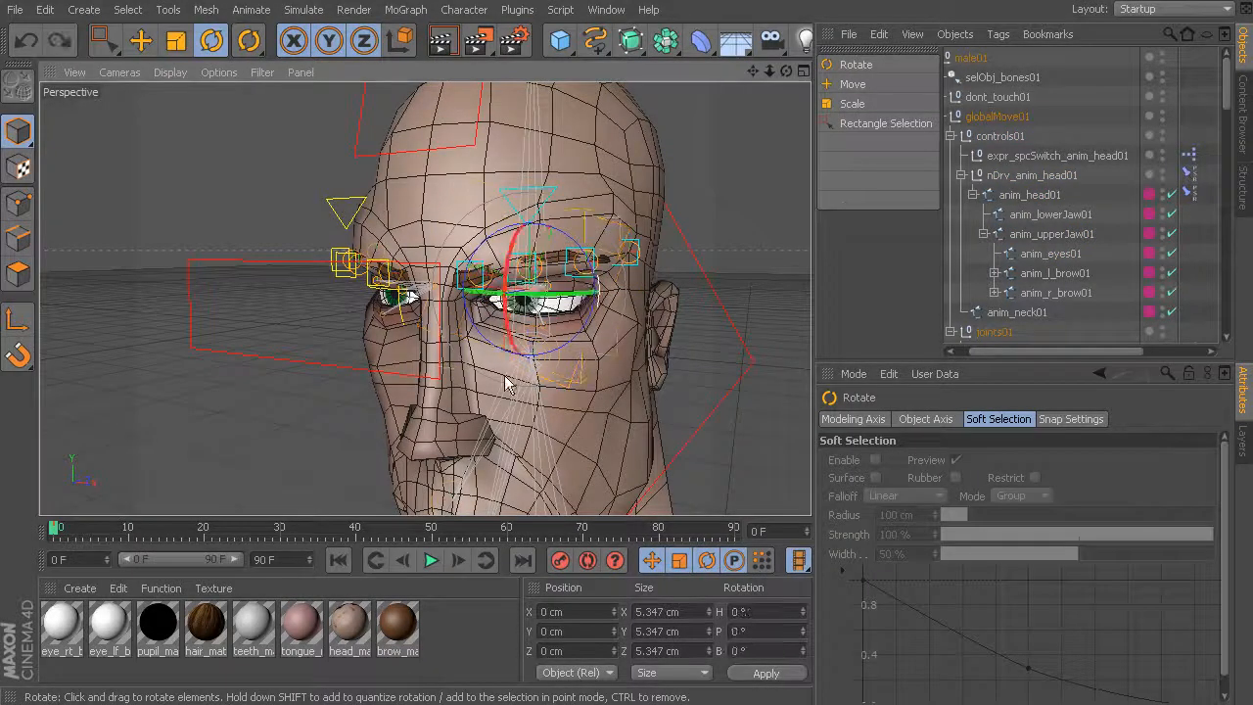
# - Group the anim_l_eye01 controller under a new null and rename the null nDrv_anim_l_eye01
pyautogui.keyDown('alt'); pyautogui.moveTo(468, 319); pyautogui.dragTo(492, 336); pyautogui.keyUp('alt')
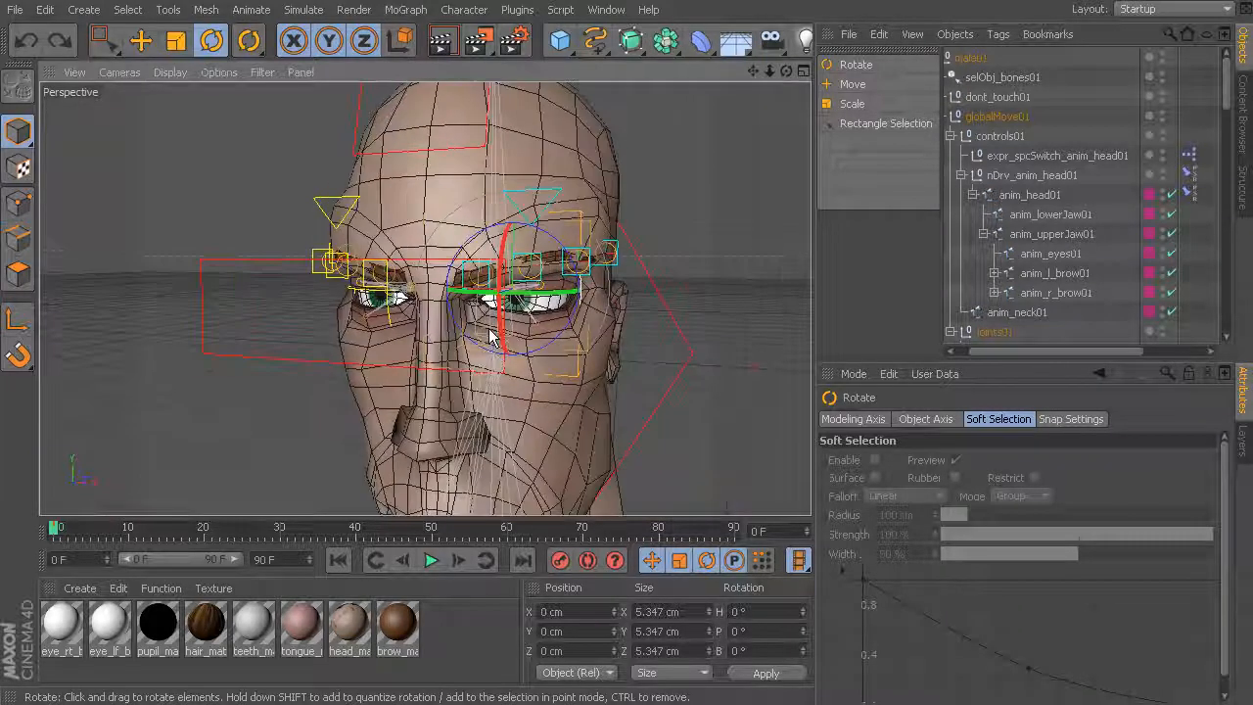
pyautogui.moveTo(1227, 104); pyautogui.dragTo(1224, 171)
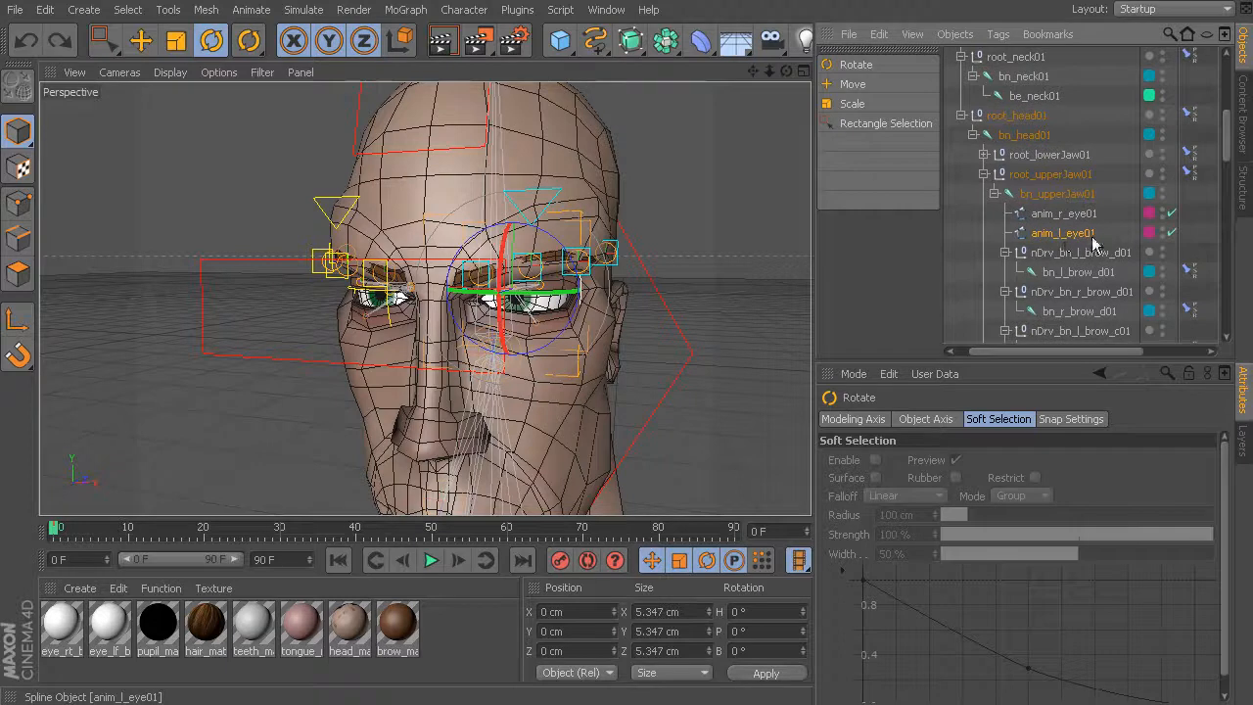
pyautogui.hotkey('alt', 'g')
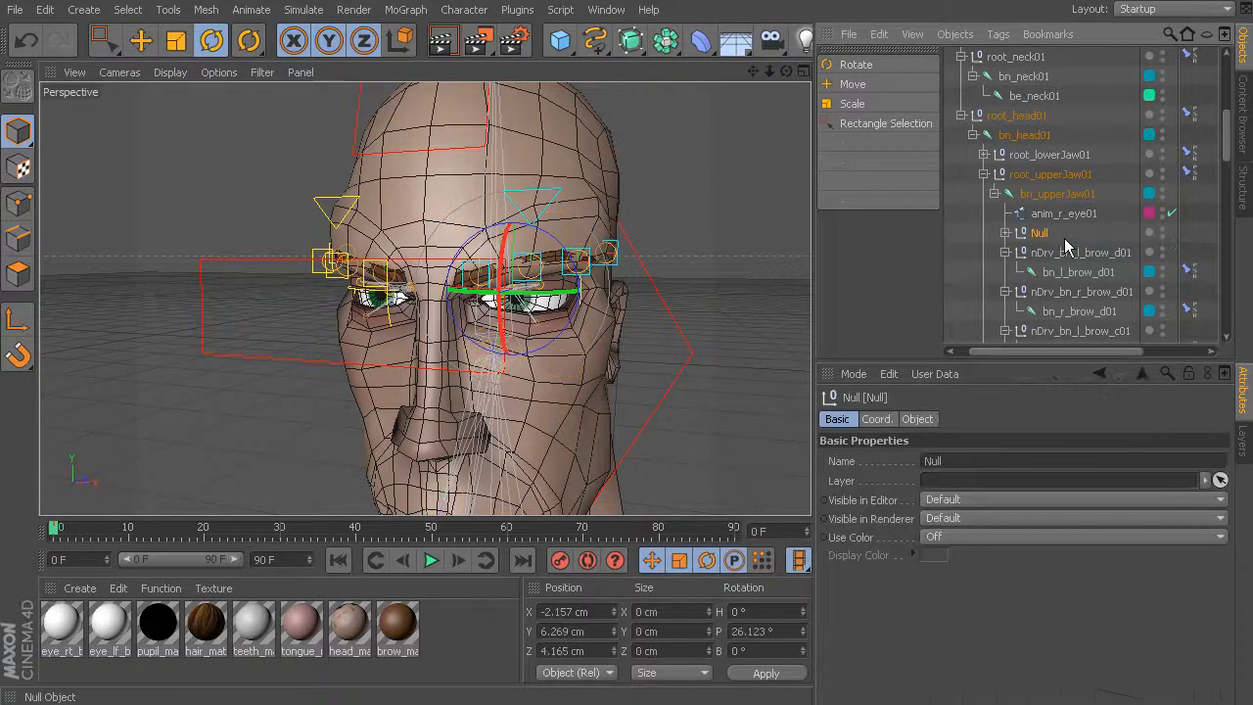
pyautogui.doubleClick(1038, 235)
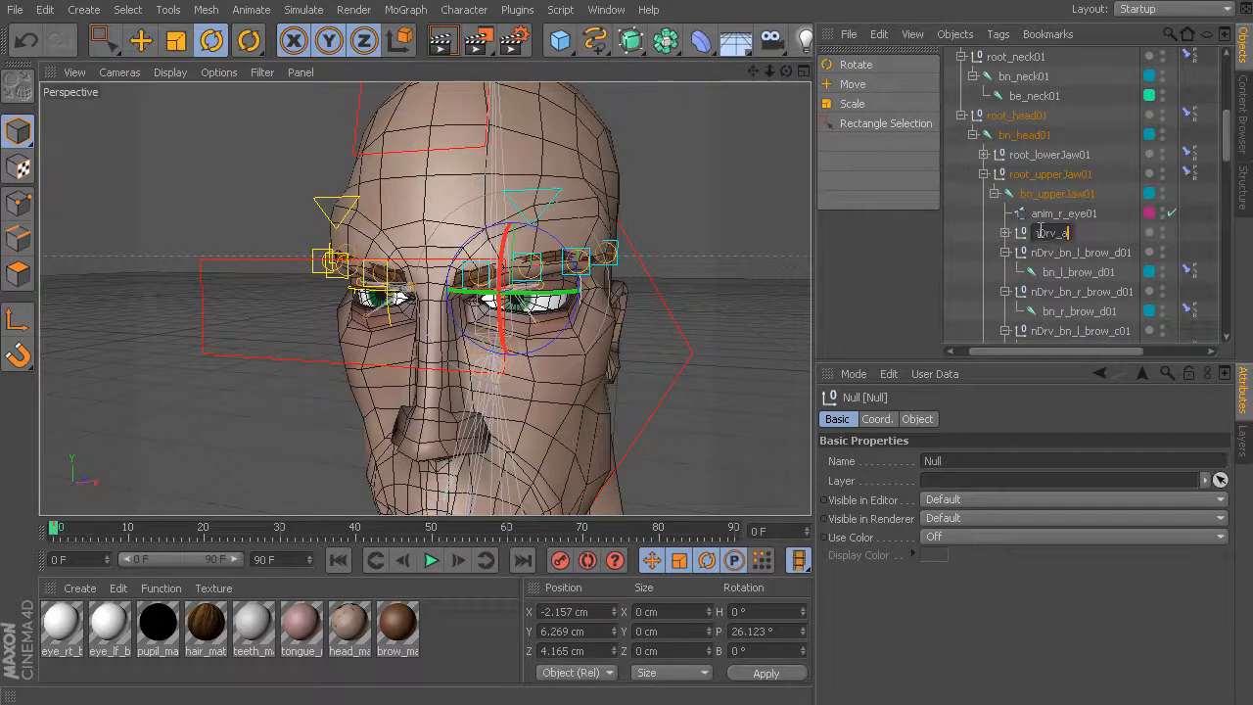
pyautogui.write('anim_l_eye')
pyautogui.write('01')
pyautogui.press('Return')
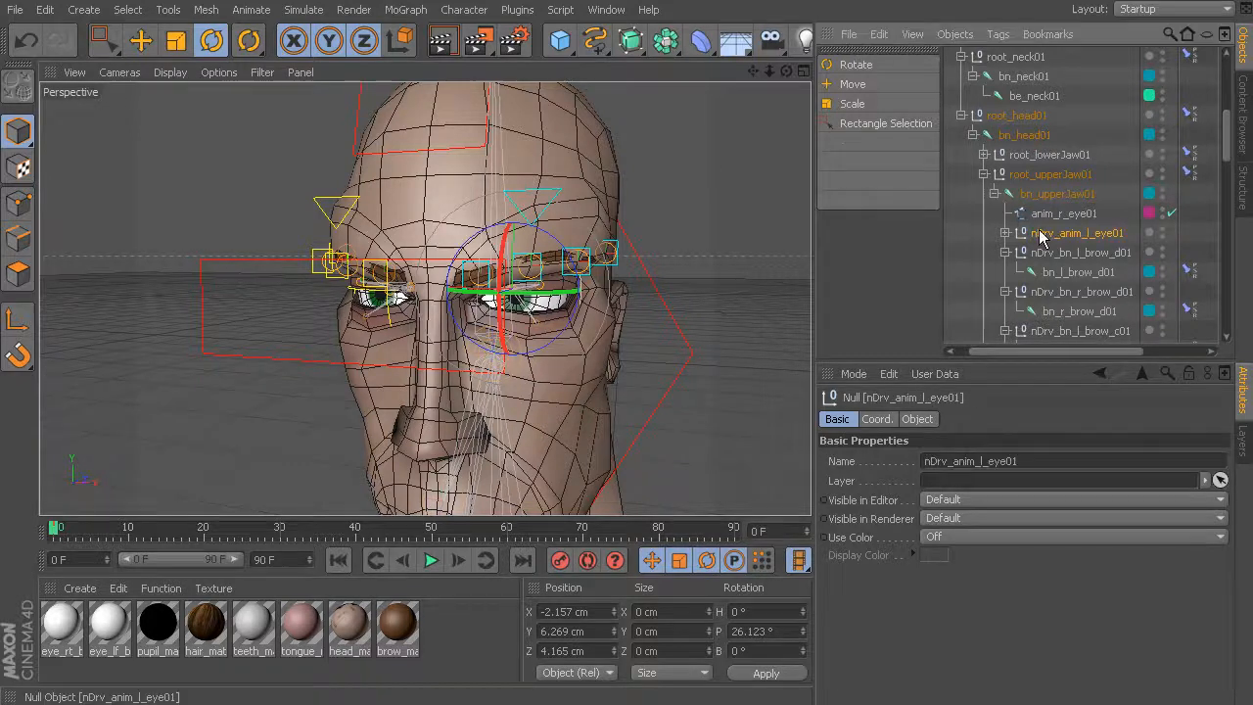
# - Set the display shape of the nDrv_anim_l_eye01 null to None
pyautogui.click(917, 419)
pyautogui.click(930, 461)
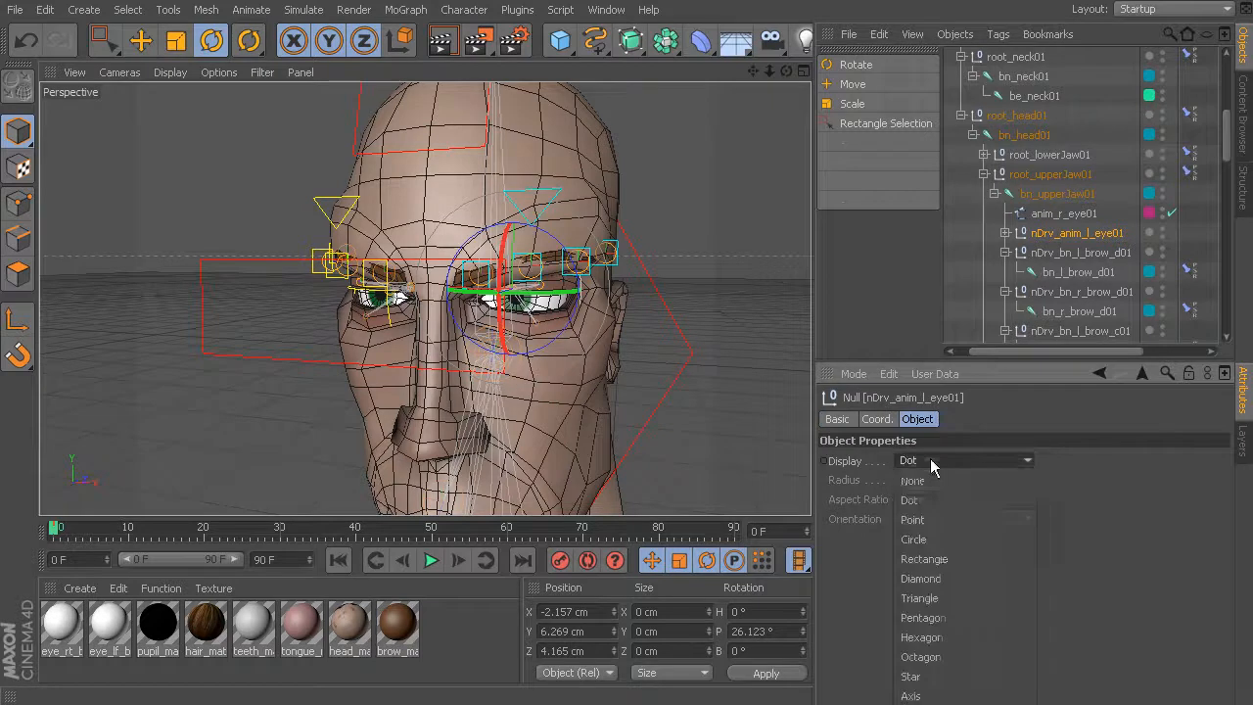
pyautogui.click(930, 479)
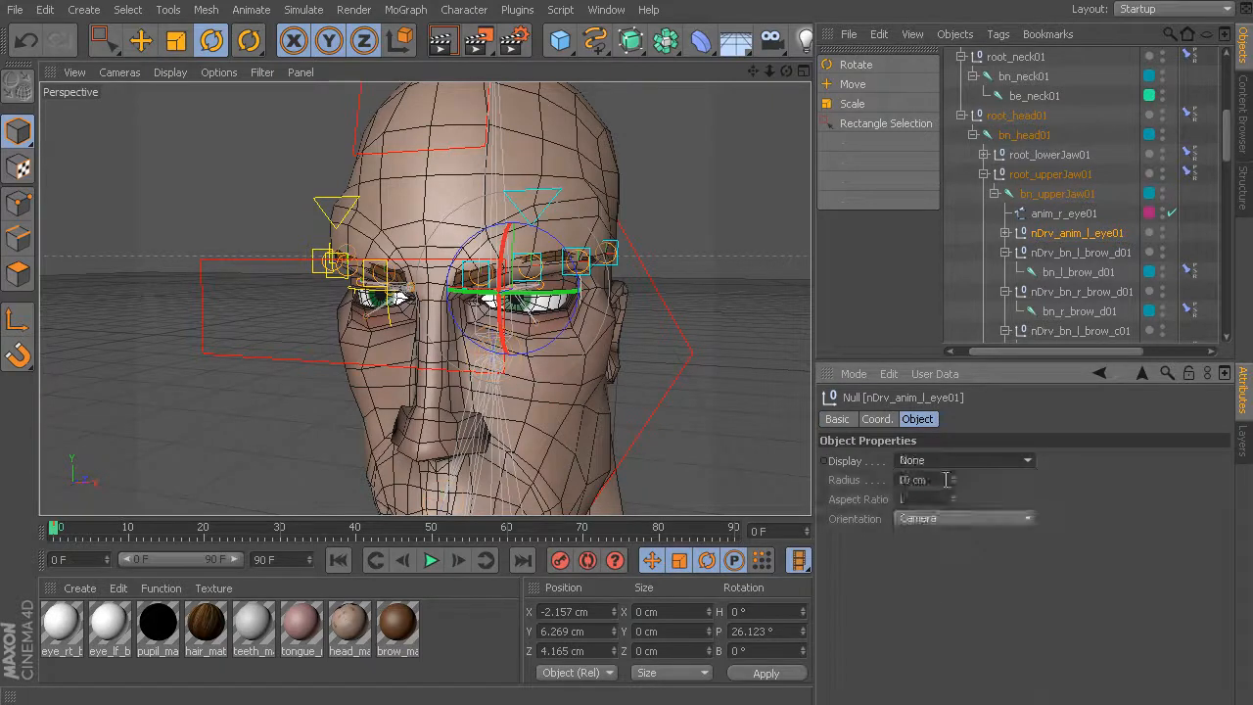
# - Group the anim_r_eye01 controller under a new null and rename the null nDrv_anim_r_eye01
pyautogui.click(1066, 217)
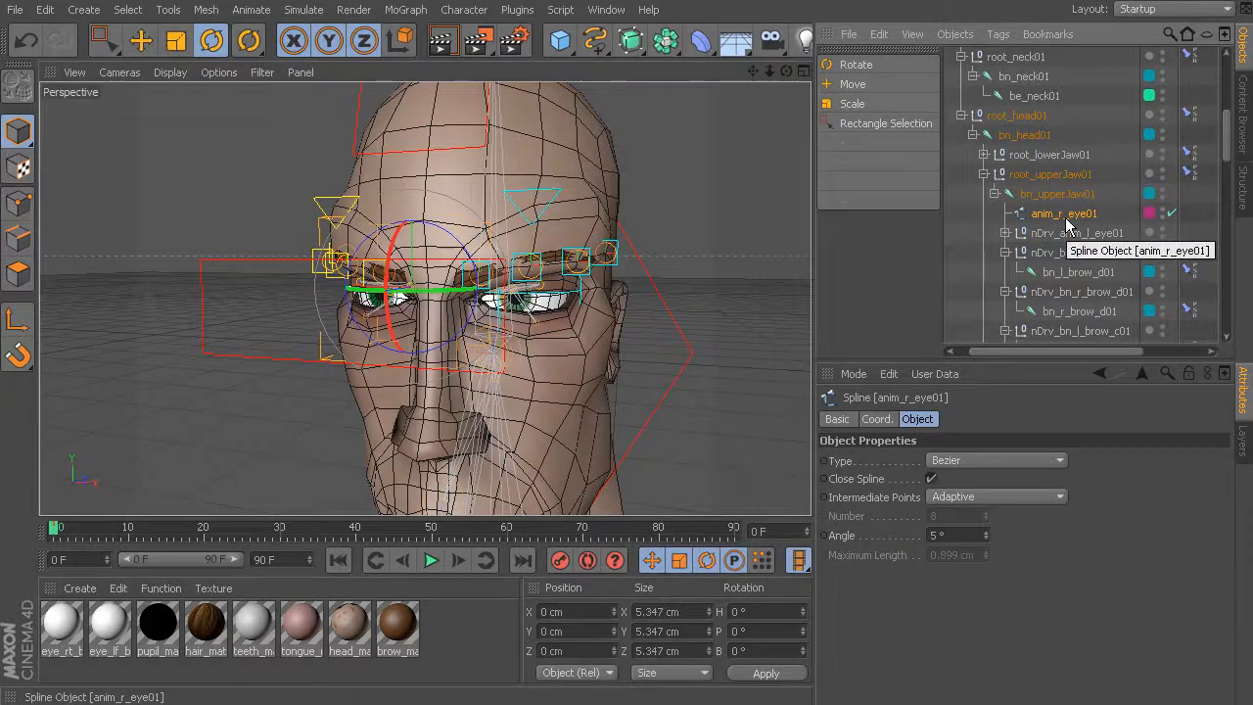
pyautogui.hotkey('alt', 'g')
pyautogui.doubleClick(1041, 213)
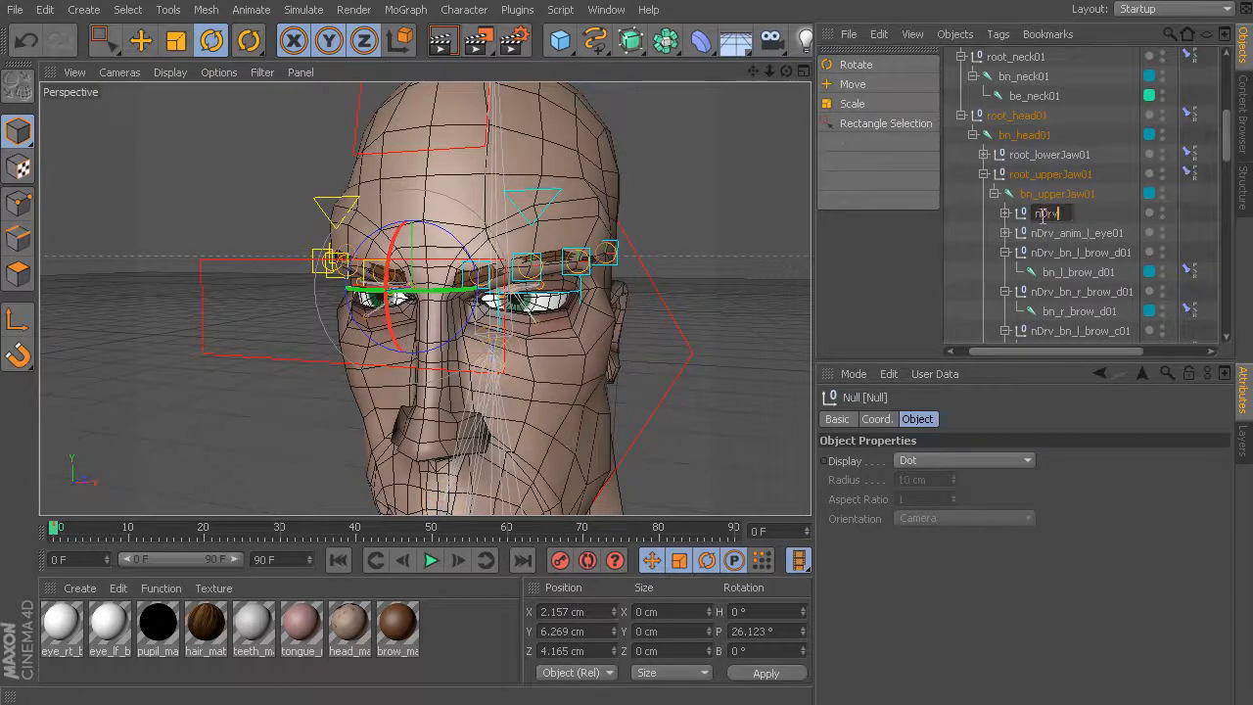
pyautogui.write('anim_r')
pyautogui.write('_eye01')
pyautogui.press('Return')
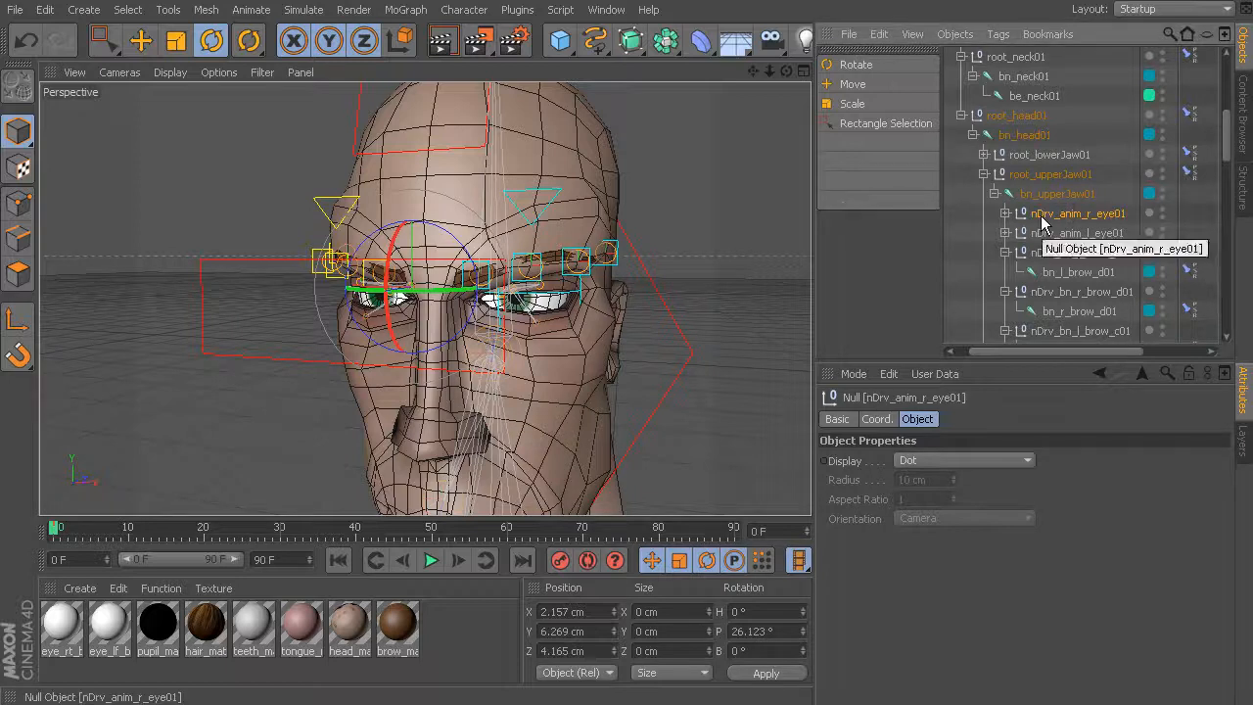
# - Freeze all transformations of both eye nulls together with their child controllers anim_r_eye01 and anim_l_eye01
pyautogui.keyDown('ctrl'); pyautogui.click(1053, 234); pyautogui.keyUp('ctrl')
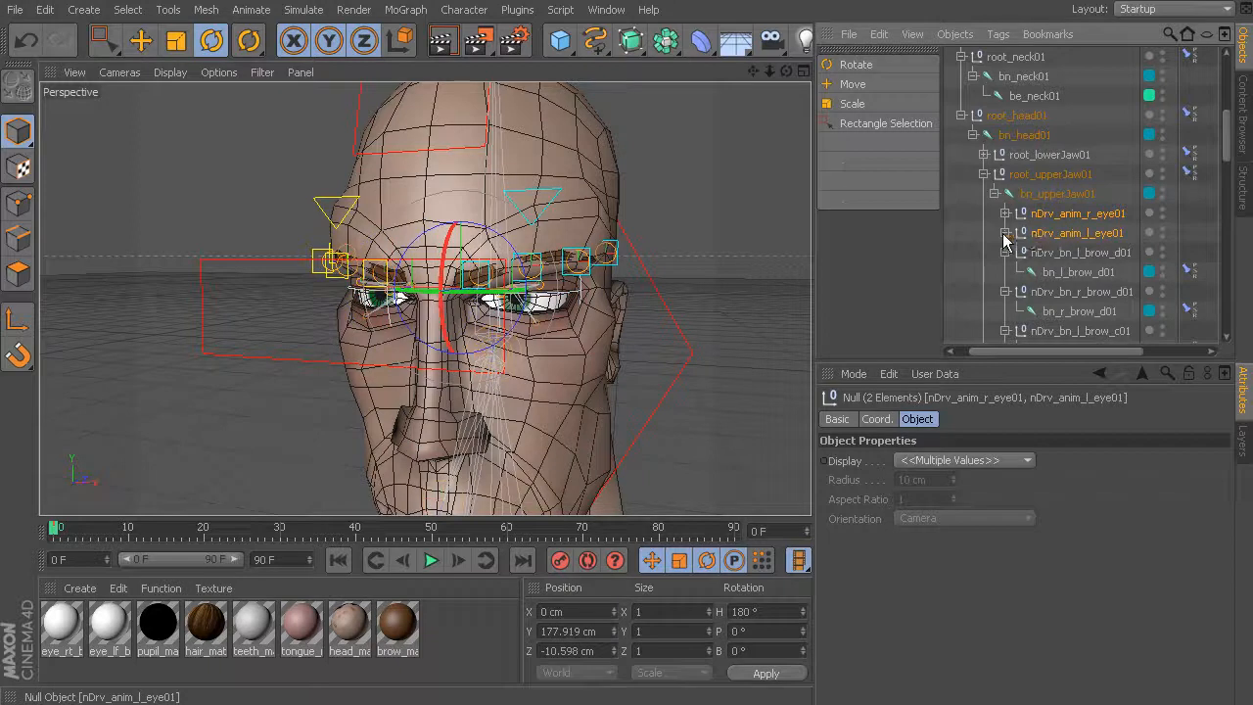
pyautogui.click(1006, 233)
pyautogui.click(1005, 213)
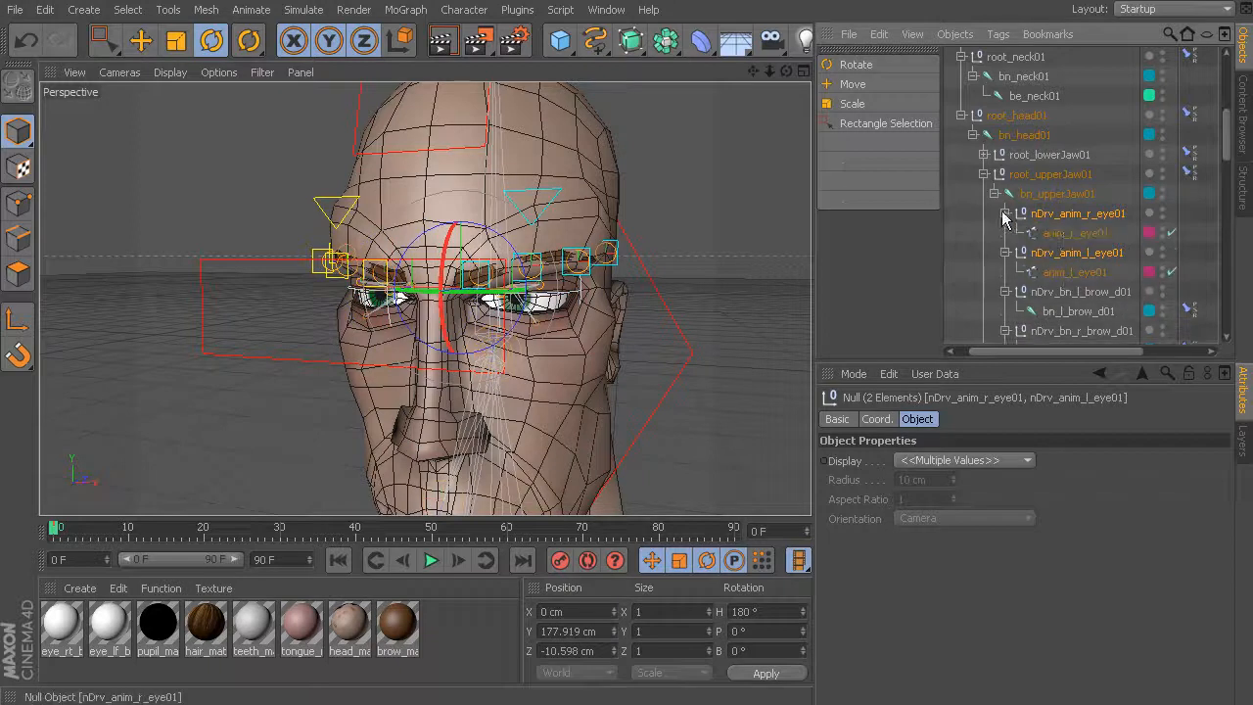
pyautogui.keyDown('ctrl'); pyautogui.click(1074, 233); pyautogui.keyUp('ctrl')
pyautogui.keyDown('ctrl'); pyautogui.click(1075, 273); pyautogui.keyUp('ctrl')
pyautogui.click(876, 419)
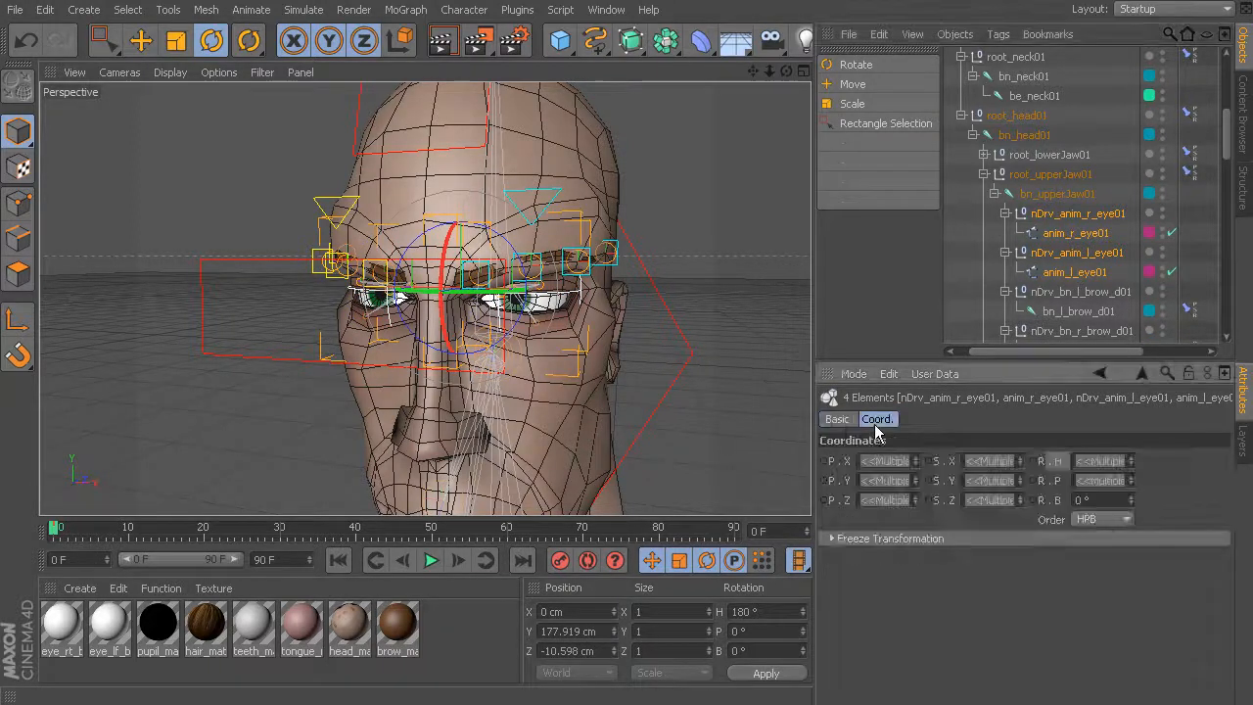
pyautogui.click(833, 538)
pyautogui.click(870, 557)
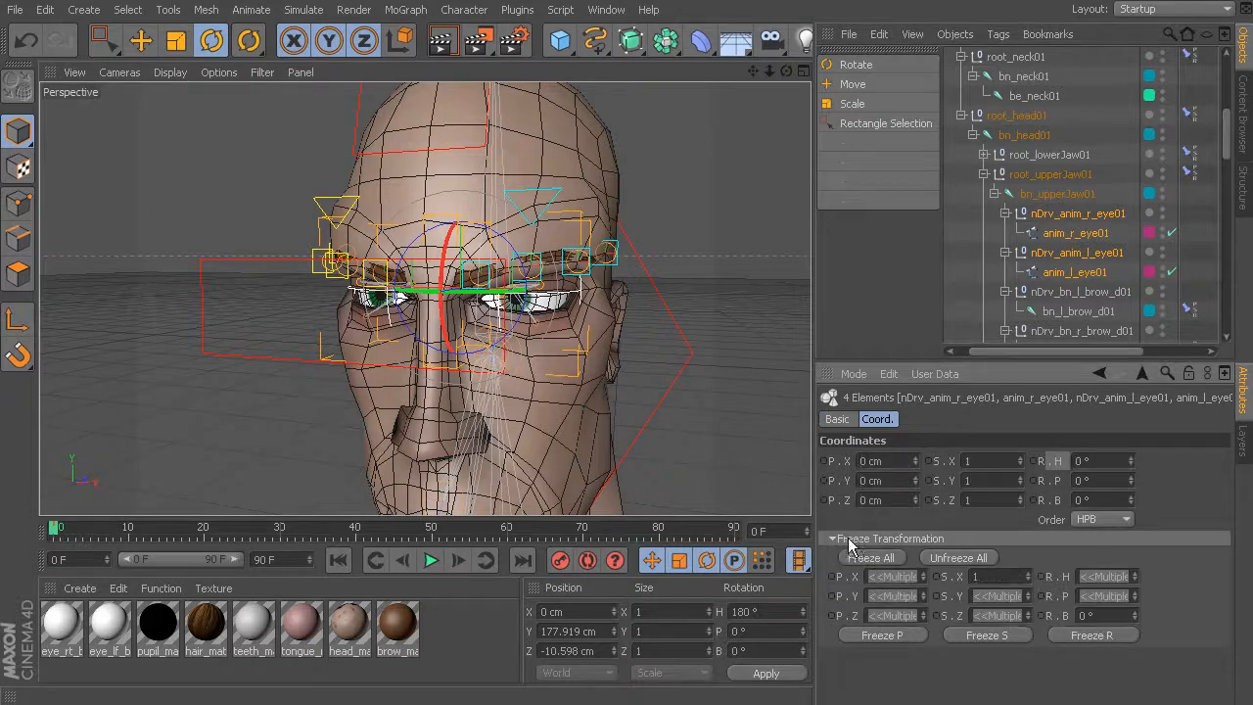
pyautogui.click(834, 539)
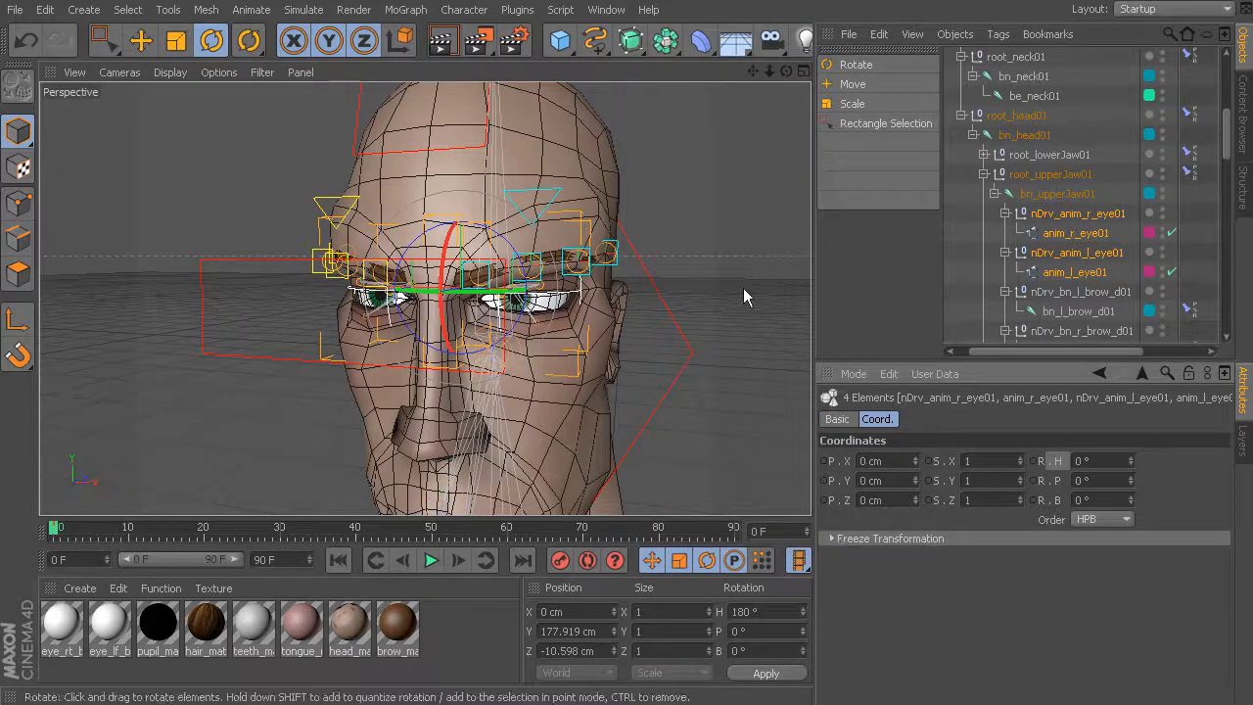
# - Select the rectangular anim_eyes01 controller in front of the face
pyautogui.click(251, 222)
pyautogui.keyDown('alt'); pyautogui.moveTo(334, 249); pyautogui.dragTo(202, 270); pyautogui.keyUp('alt')
pyautogui.keyDown('alt'); pyautogui.moveTo(202, 269); pyautogui.dragTo(246, 267, button='middle'); pyautogui.keyUp('alt')
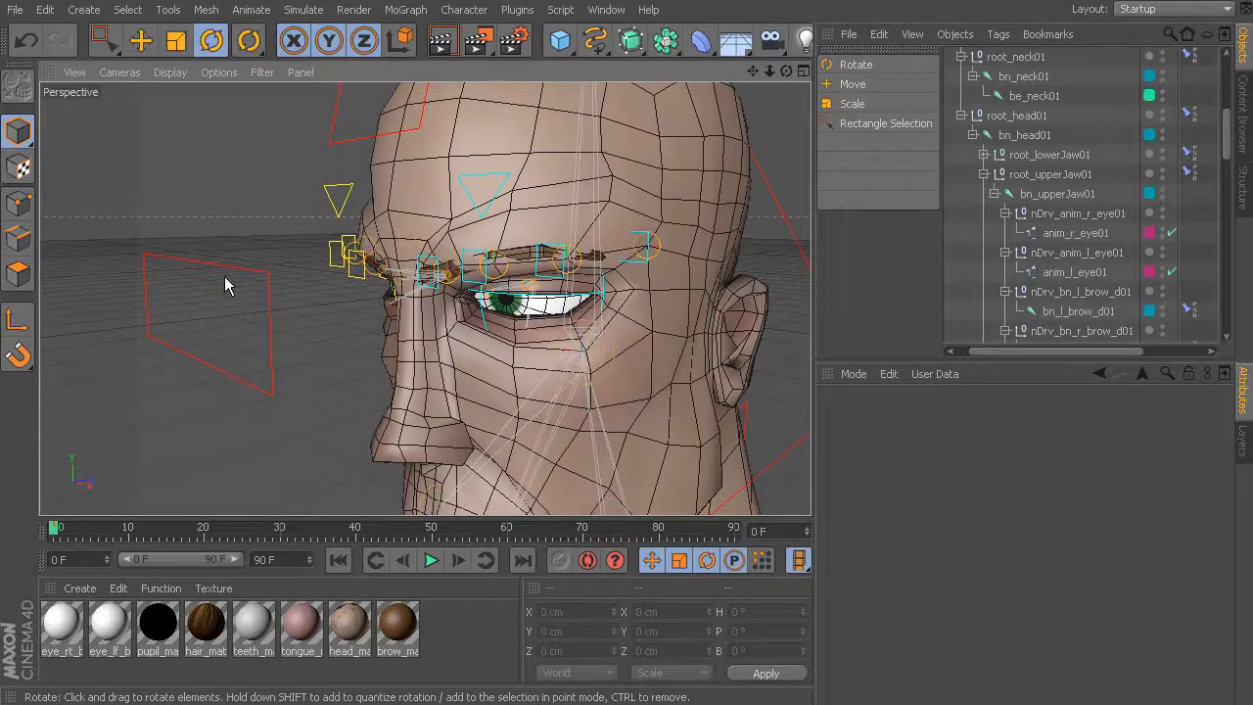
pyautogui.click(234, 267)
pyautogui.keyDown('alt'); pyautogui.moveTo(305, 282); pyautogui.dragTo(385, 285, button='middle'); pyautogui.keyUp('alt')
pyautogui.keyDown('alt'); pyautogui.moveTo(437, 290); pyautogui.dragTo(394, 290); pyautogui.keyUp('alt')
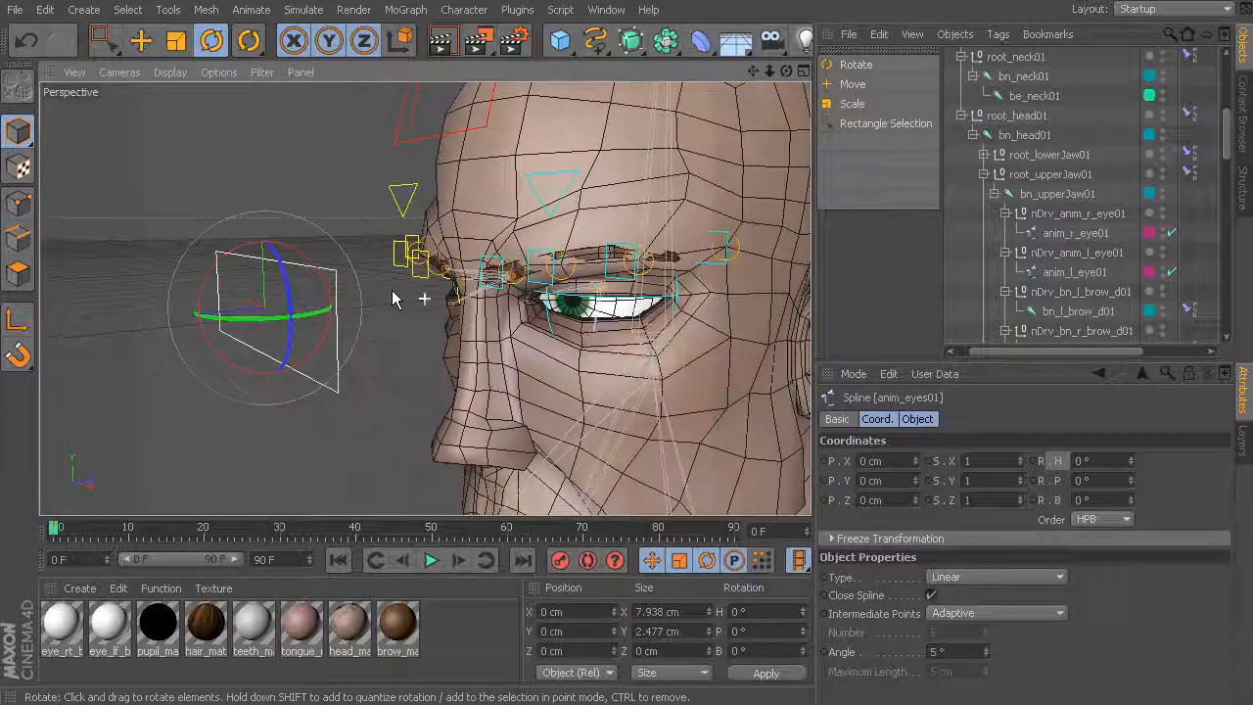
# - Try moving the anim_eyes01 controller in front of the face vertically and sideways, undoing each move
pyautogui.press('e')
pyautogui.moveTo(263, 215); pyautogui.dragTo(299, 141)
pyautogui.hotkey('ctrl', 'z')
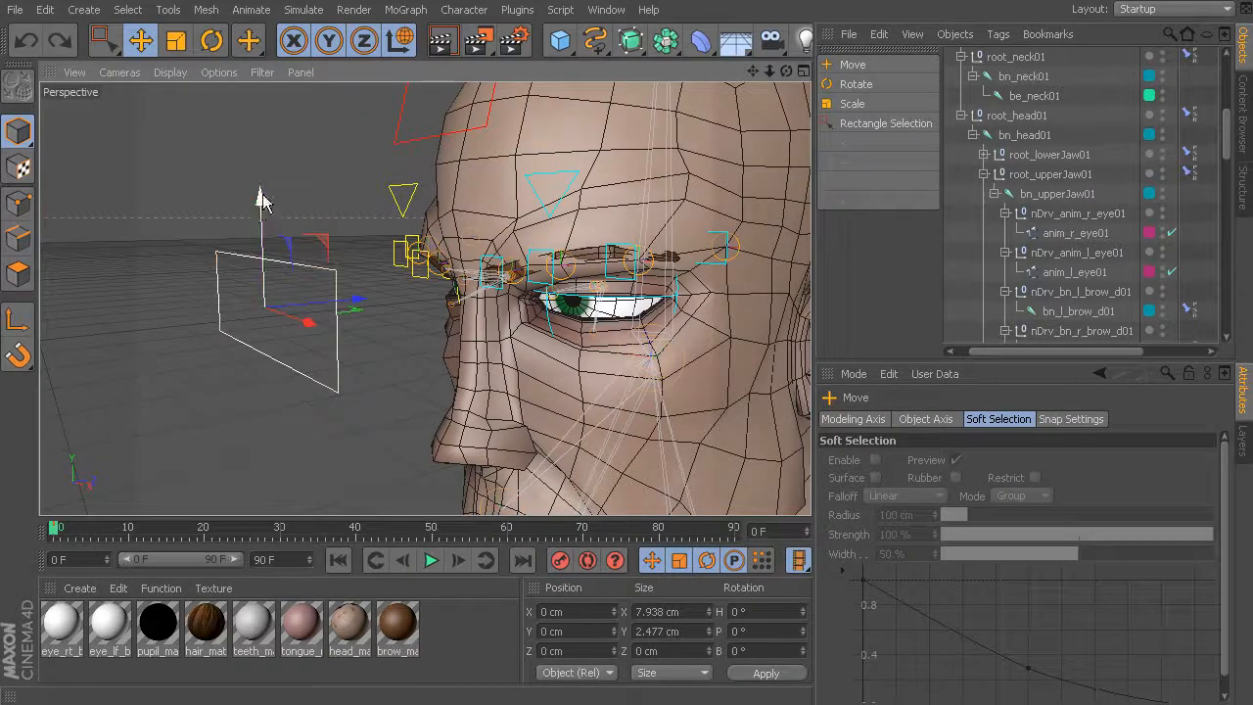
pyautogui.moveTo(257, 199); pyautogui.dragTo(298, 191)
pyautogui.hotkey('ctrl', 'z')
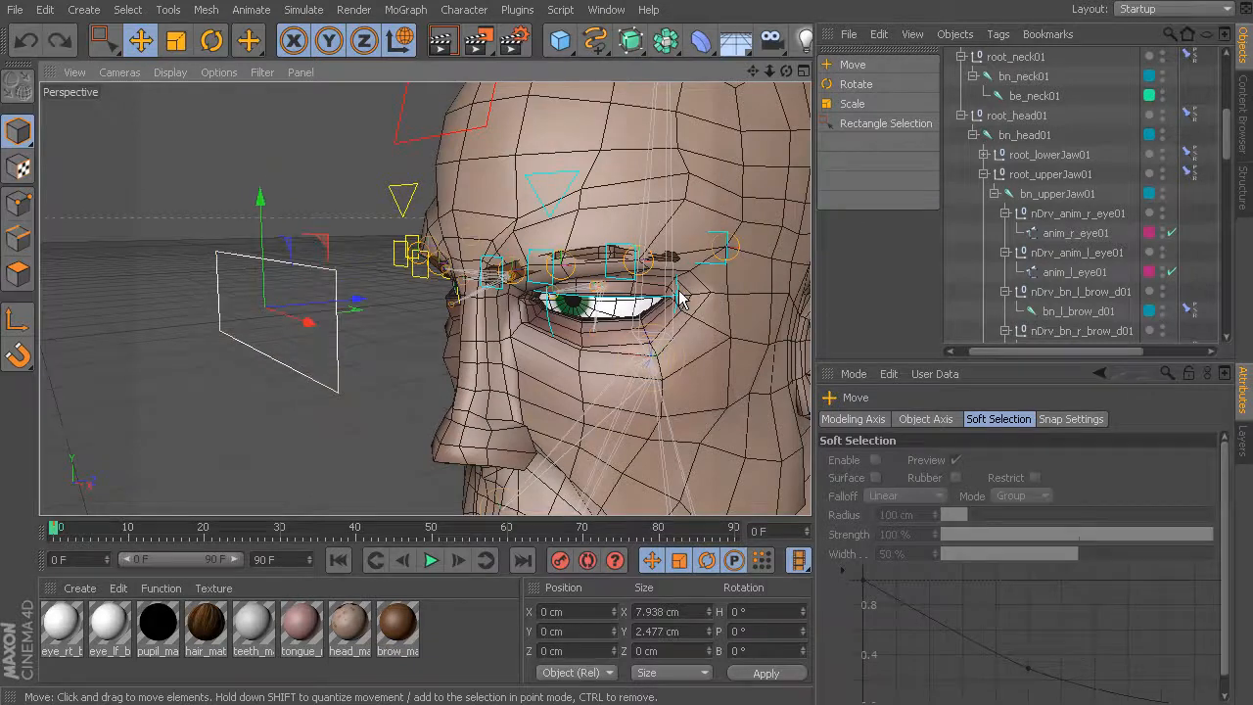
# - Try pitching the anim_l_eye01 controller up, and undo the rotation
pyautogui.click(682, 298)
pyautogui.press('r')
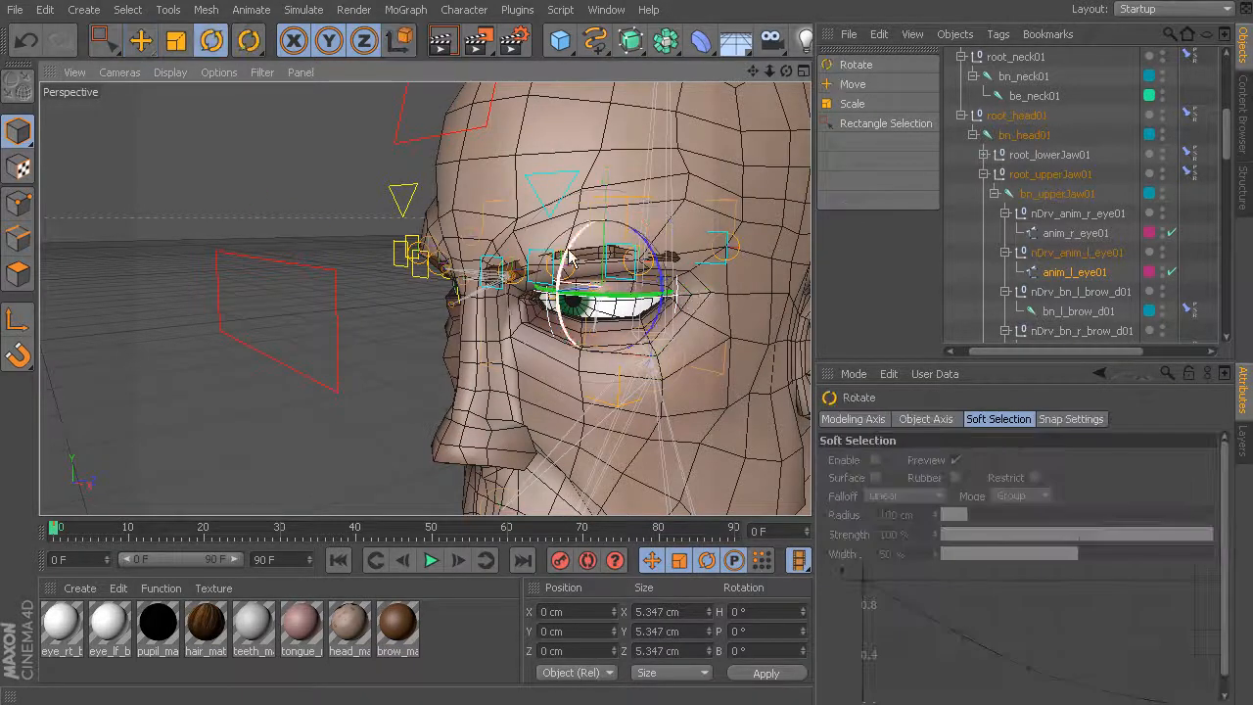
pyautogui.moveTo(570, 249); pyautogui.dragTo(588, 217)
pyautogui.hotkey('ctrl', 'z')
# - Select the anim_eyes01 controller and open its attributes in a separate floating window placed beside the head
pyautogui.click(311, 266)
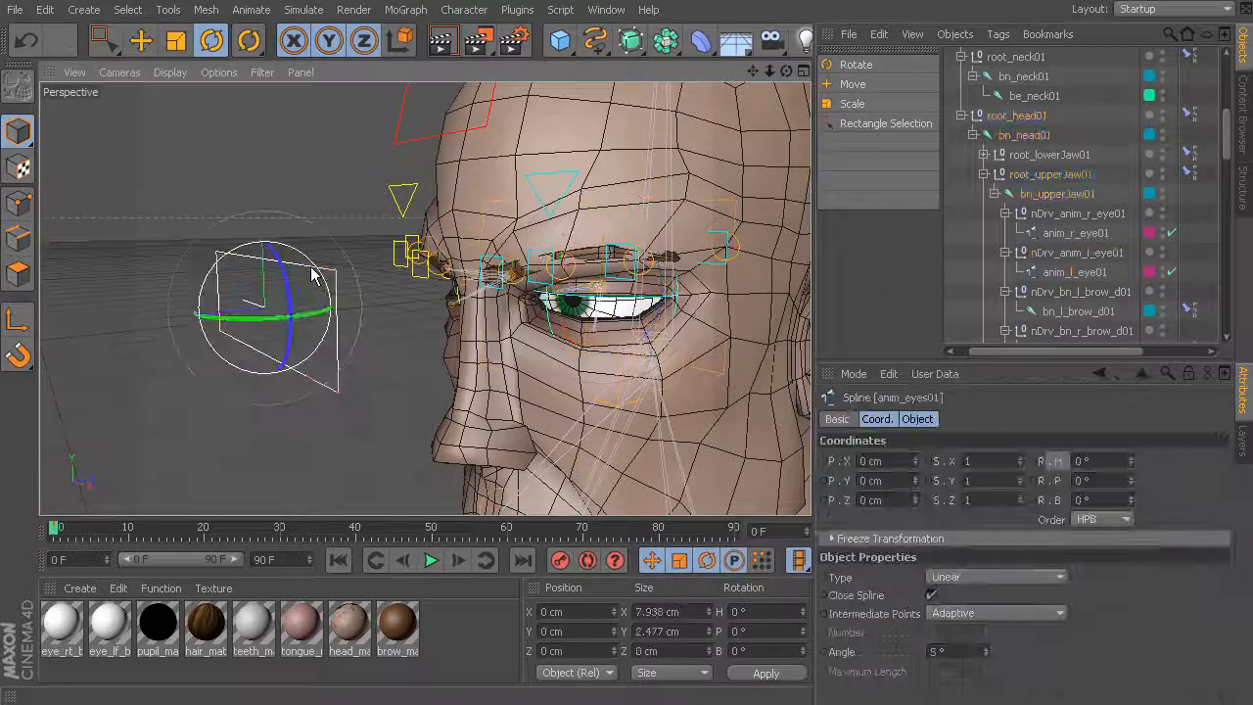
pyautogui.keyDown('alt'); pyautogui.moveTo(460, 298); pyautogui.dragTo(420, 333); pyautogui.keyUp('alt')
pyautogui.press('e')
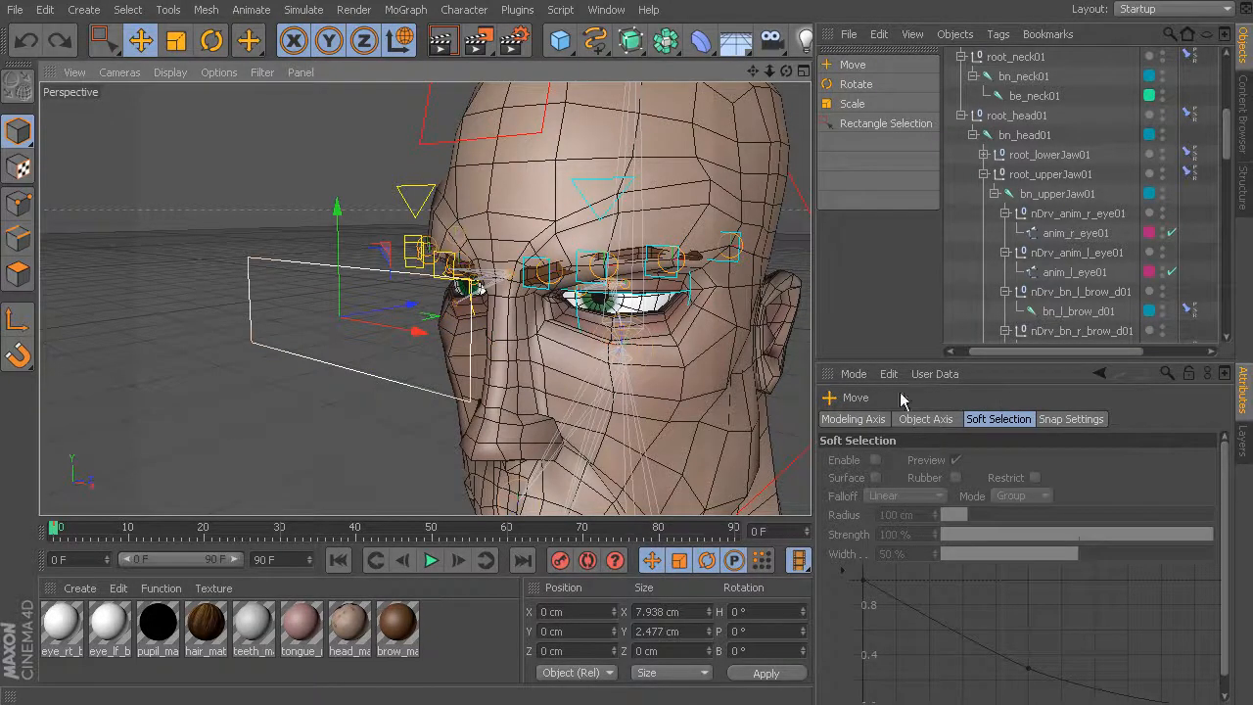
pyautogui.click(296, 263)
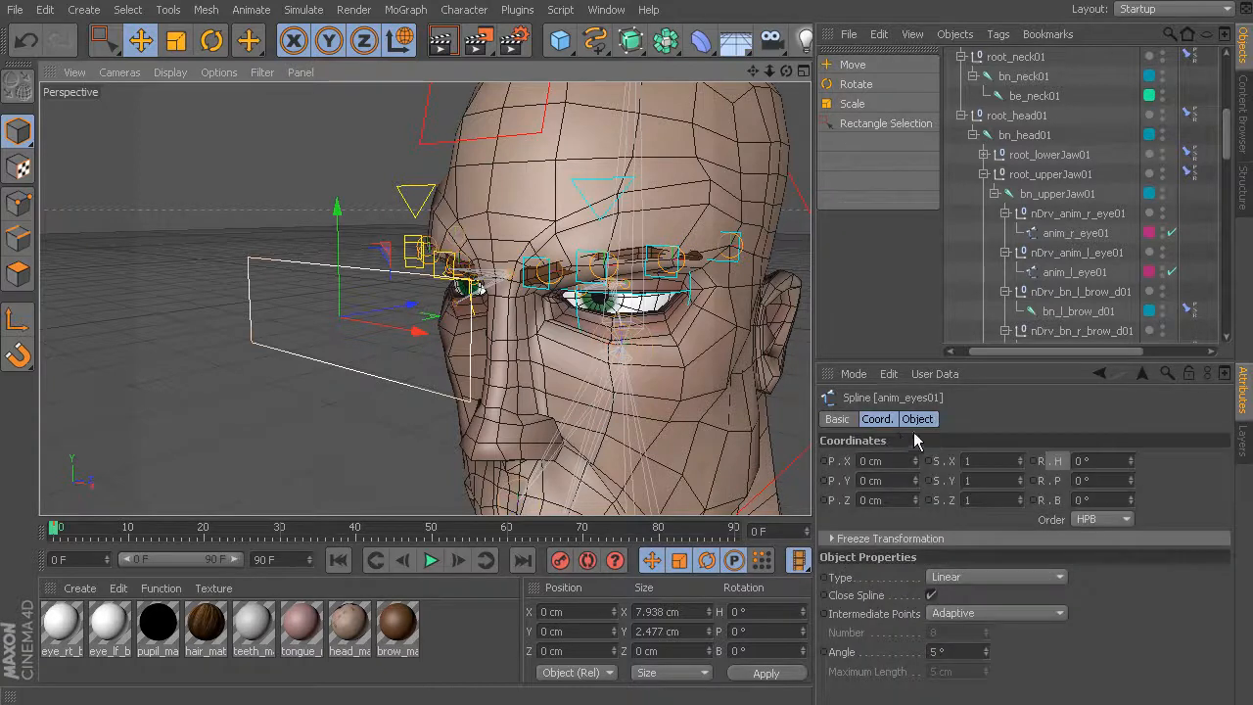
pyautogui.click(1224, 373)
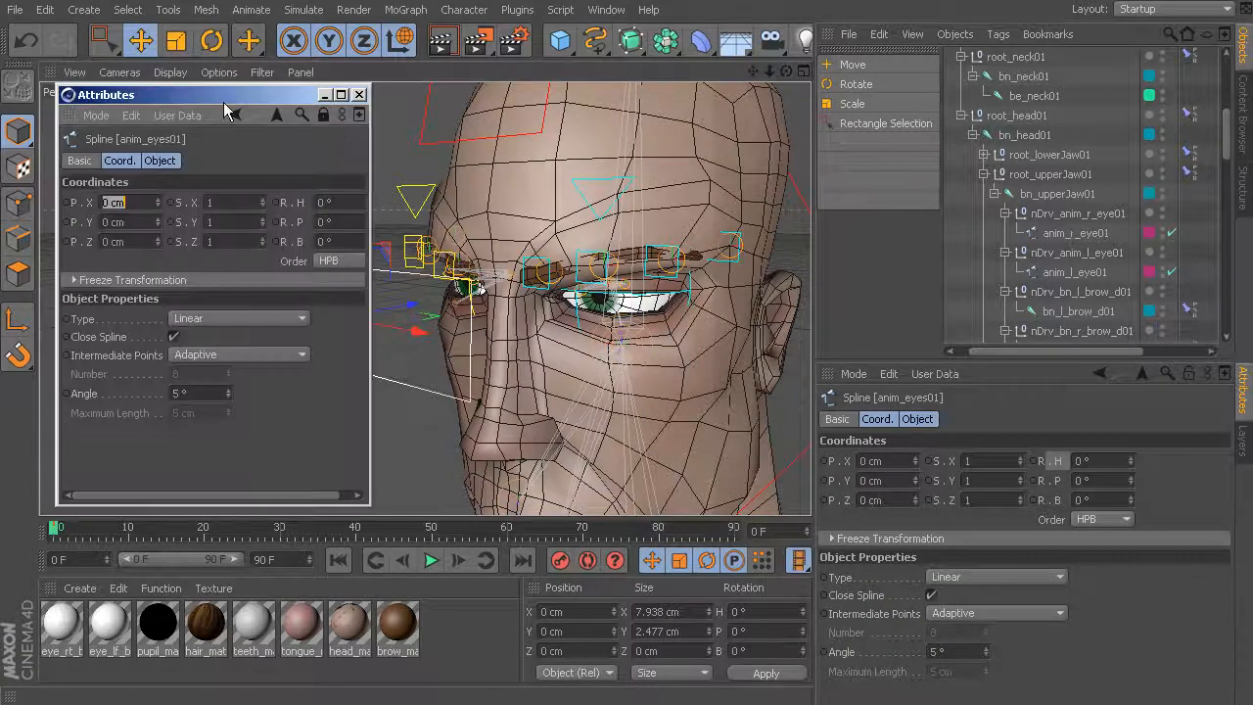
pyautogui.moveTo(187, 98)
pyautogui.mouseDown()
pyautogui.moveTo(157, 83)
pyautogui.moveTo(162, 100)
pyautogui.mouseUp()
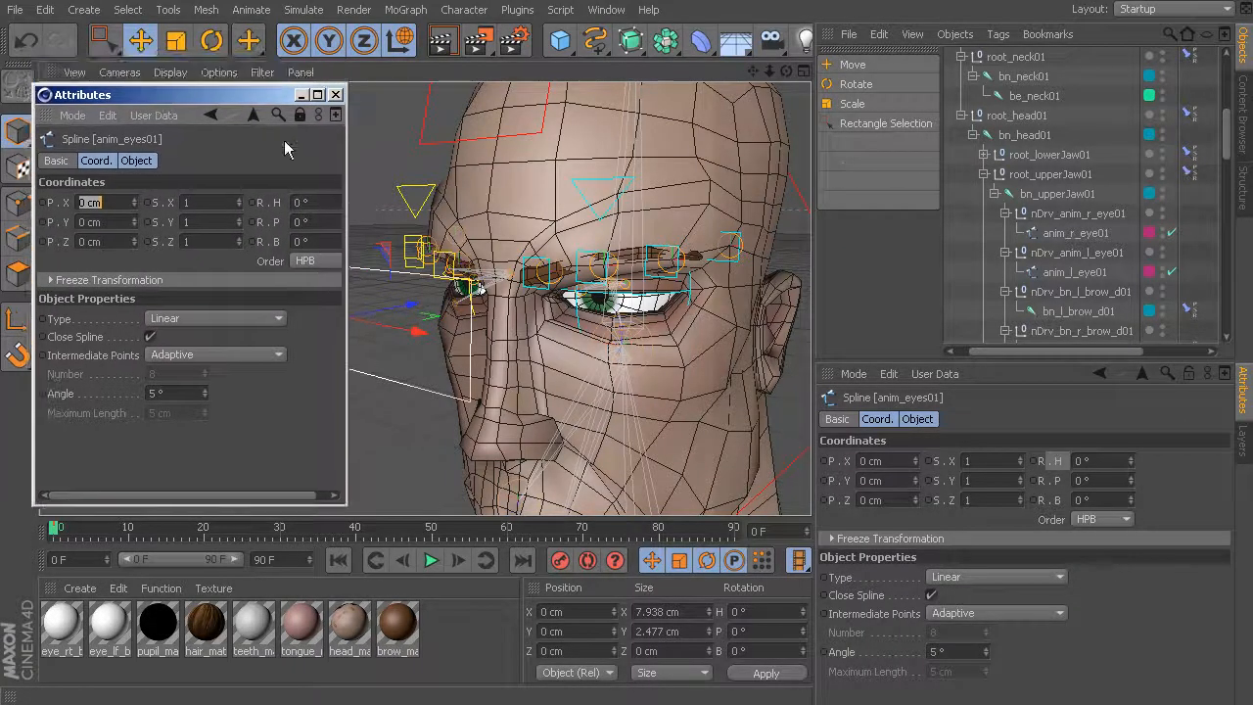
# - Set the P.Y position of anim_eyes01 as the driver
pyautogui.click(66, 225)
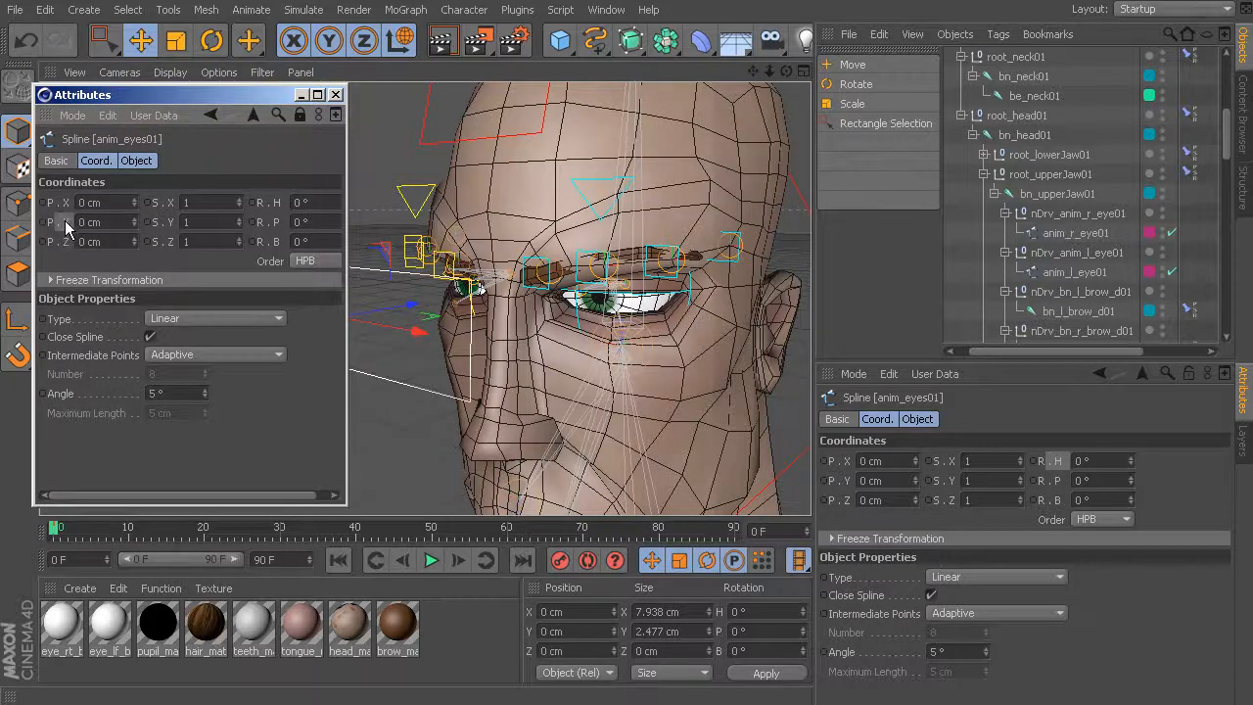
pyautogui.rightClick(67, 227)
pyautogui.moveTo(147, 237)
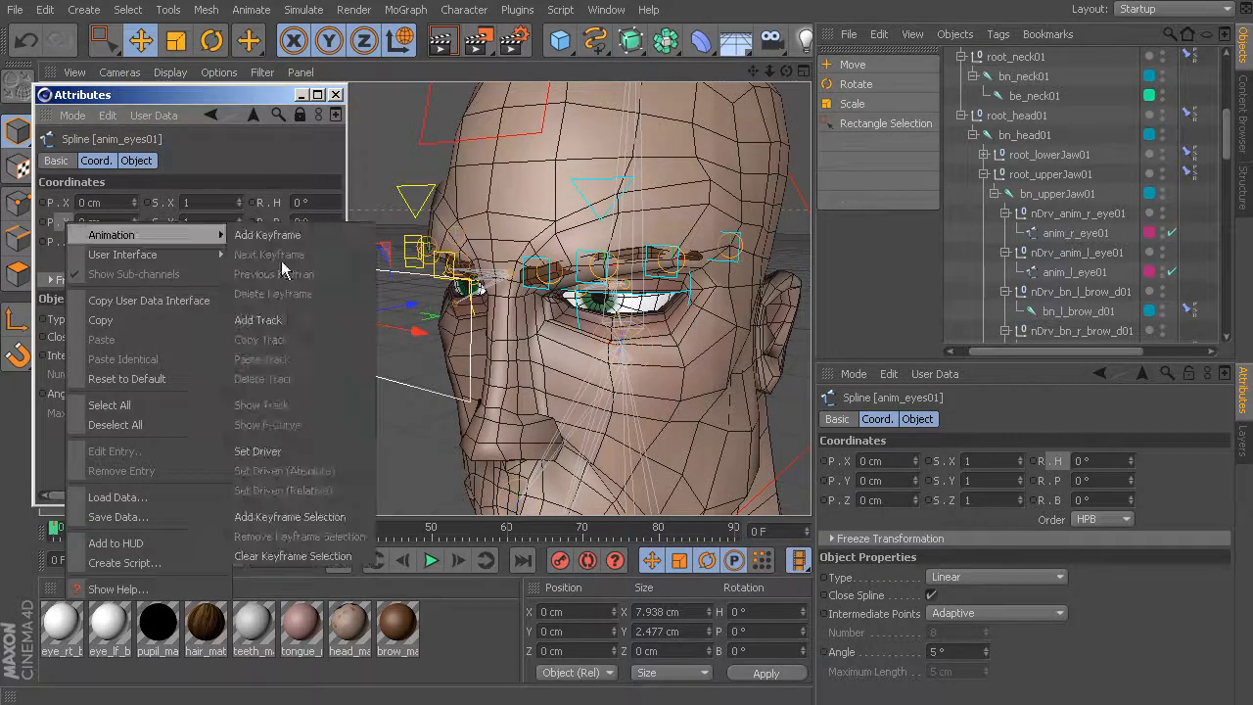
pyautogui.click(277, 451)
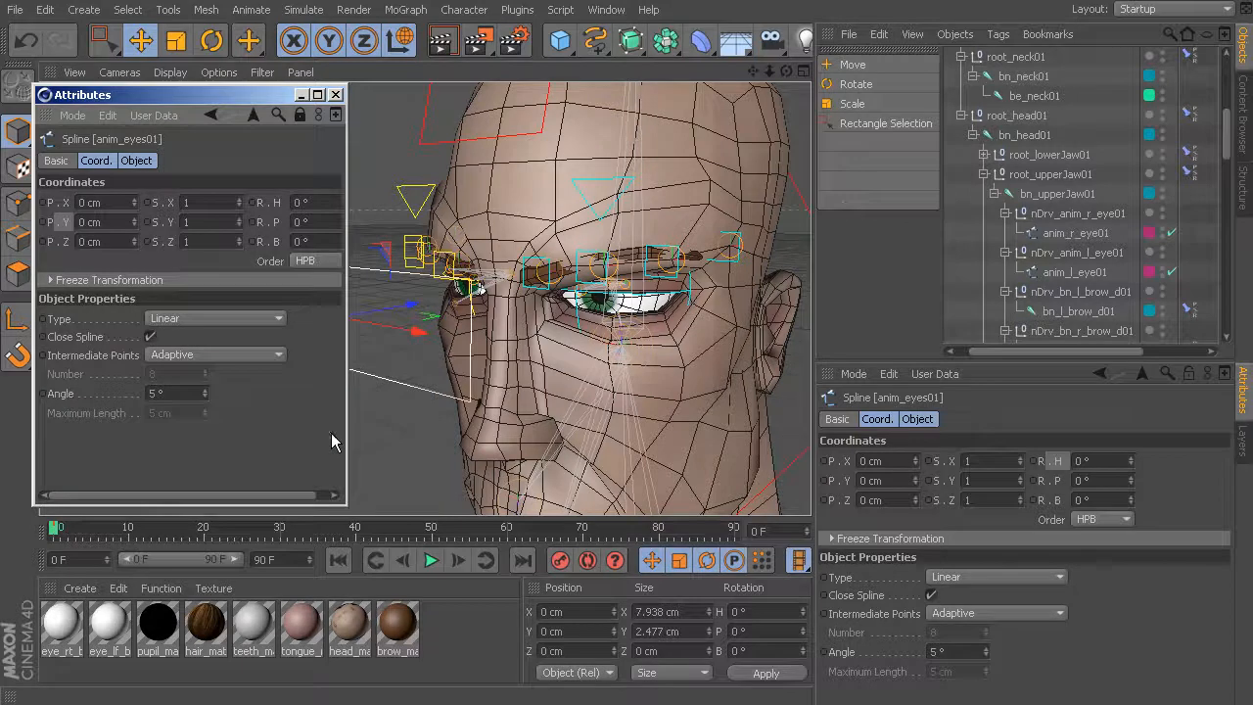
# - Set the R.P rotation of the nDrv_anim_l_eye01 null as driven by the anim_eyes01 P.Y position
pyautogui.keyDown('alt'); pyautogui.moveTo(677, 335); pyautogui.dragTo(665, 351); pyautogui.keyUp('alt')
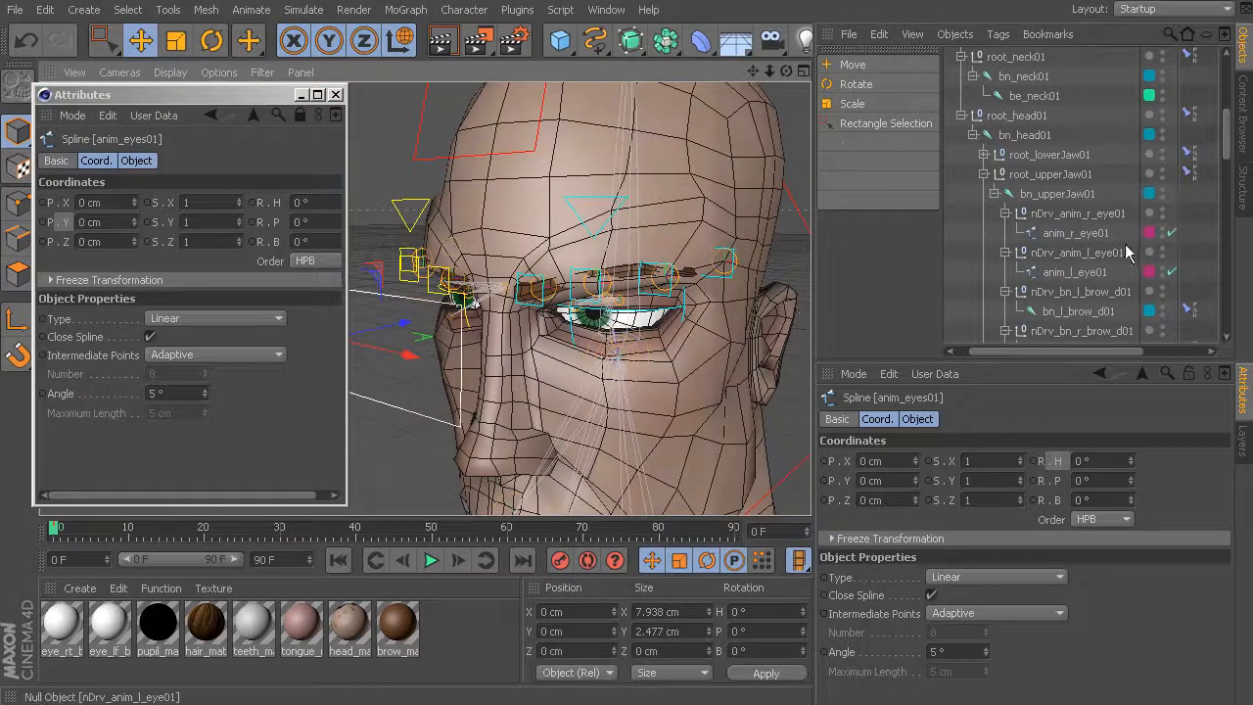
pyautogui.click(1077, 252)
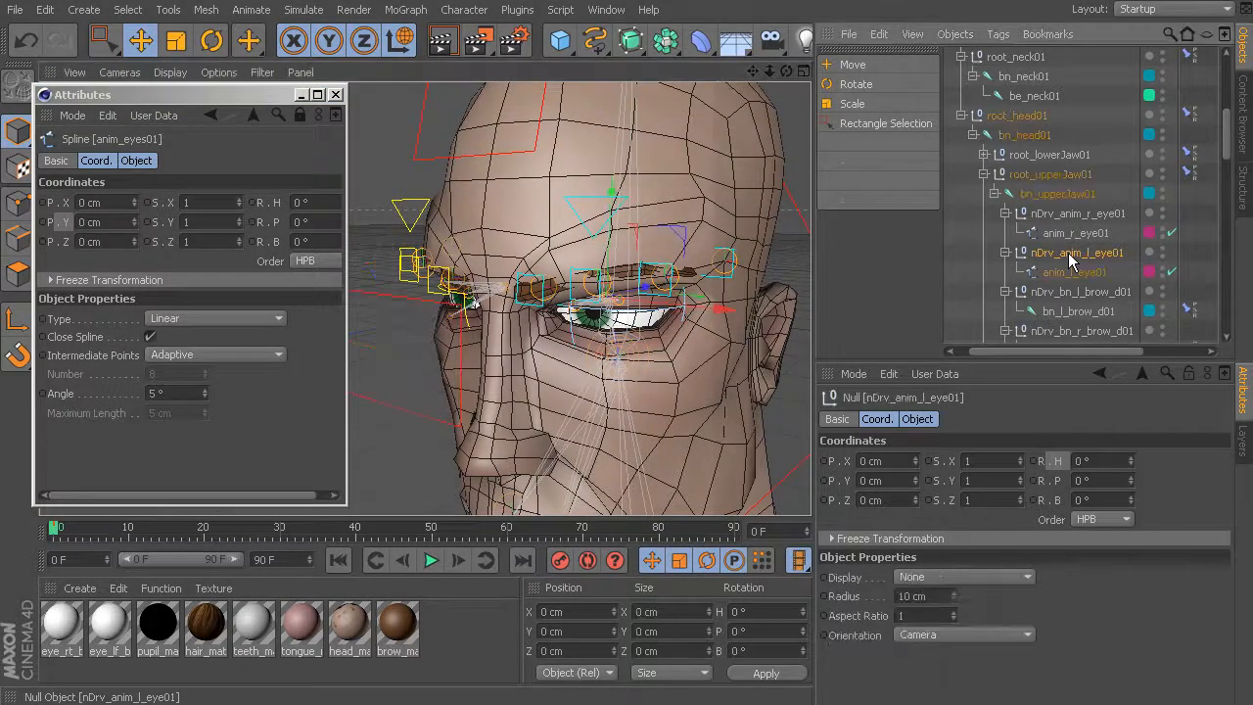
pyautogui.rightClick(1058, 481)
pyautogui.moveTo(1103, 495)
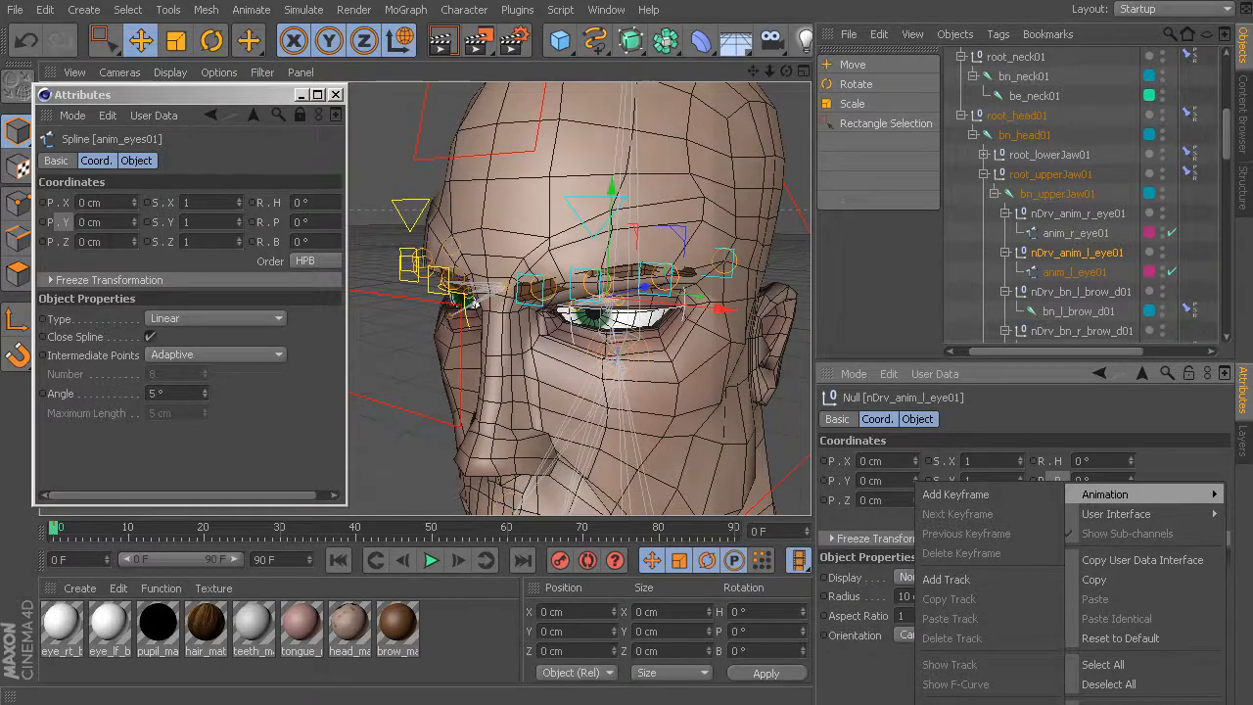
pyautogui.click(979, 702)
# - Set the R.P rotation of the nDrv_anim_r_eye01 null as driven by the same P.Y driver
pyautogui.keyDown('alt'); pyautogui.moveTo(523, 358); pyautogui.dragTo(750, 287); pyautogui.keyUp('alt')
pyautogui.click(1081, 215)
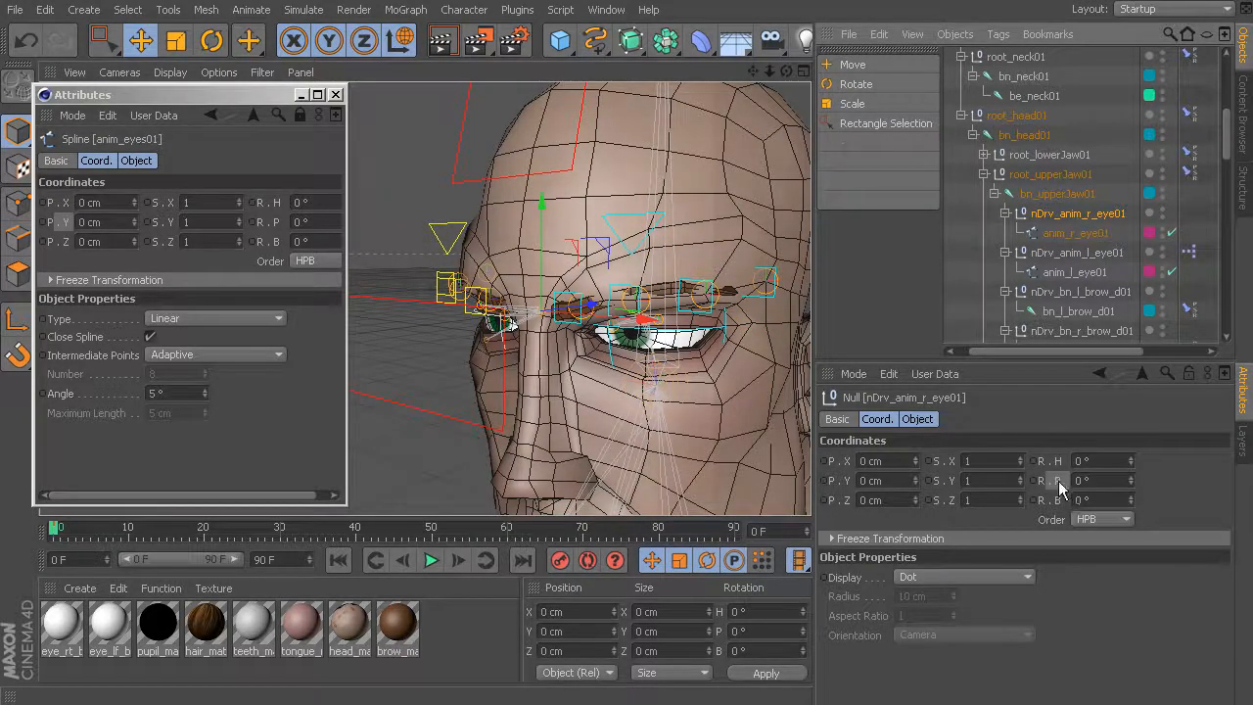
pyautogui.rightClick(1058, 480)
pyautogui.click(975, 578)
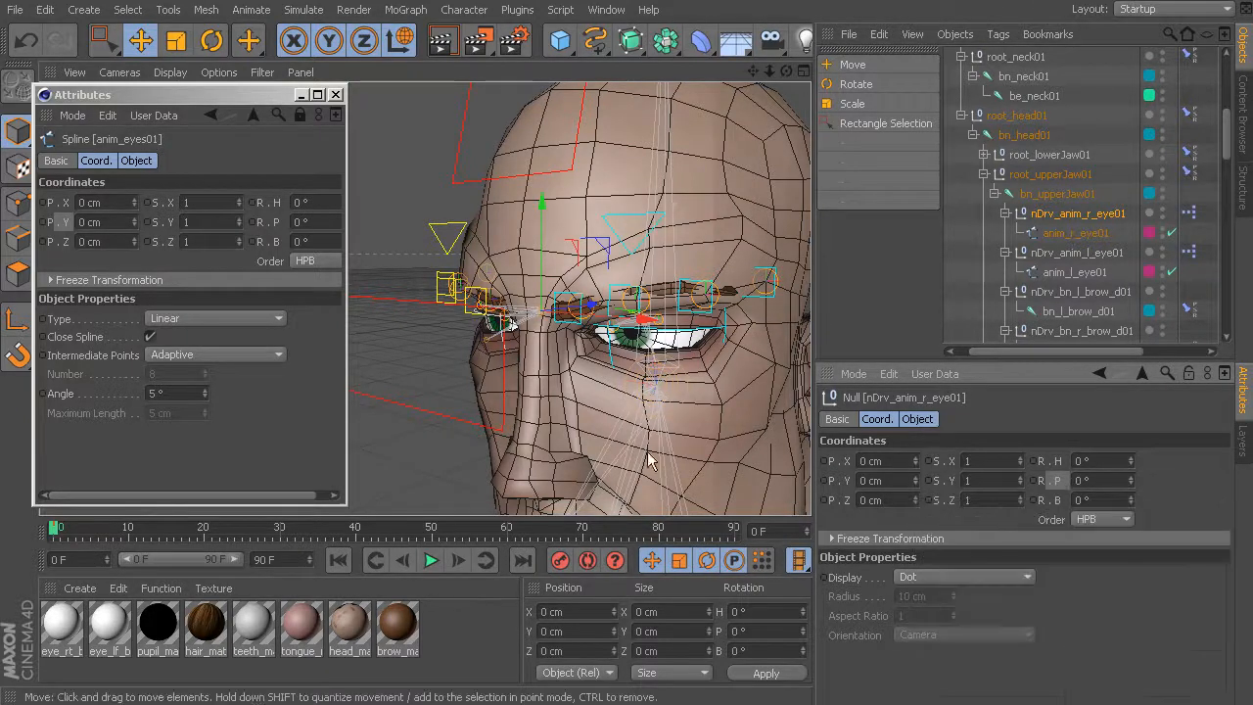
# - Test the vertical link by lowering anim_eyes01 about 2.28 cm and rotating anim_l_eye01 separately, and undo these changes
pyautogui.keyDown('alt'); pyautogui.moveTo(503, 269); pyautogui.dragTo(638, 269, button='middle'); pyautogui.keyUp('alt')
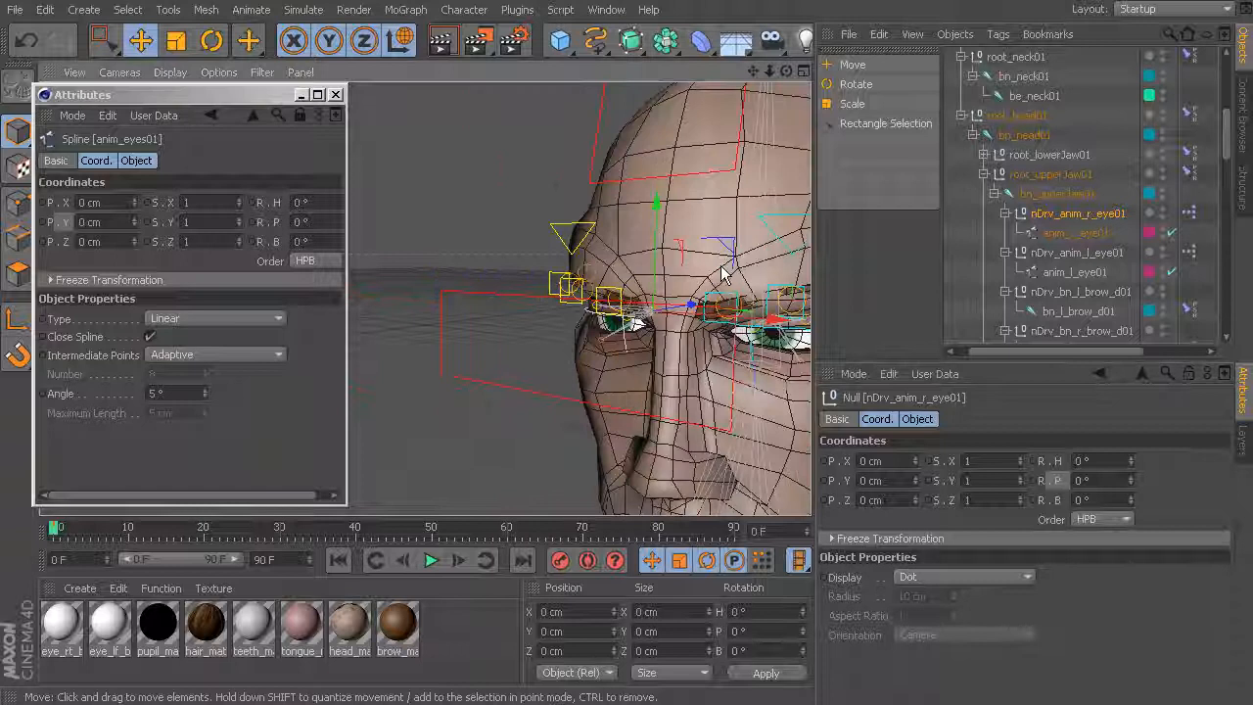
pyautogui.click(476, 291)
pyautogui.keyDown('alt'); pyautogui.moveTo(477, 291); pyautogui.dragTo(528, 309); pyautogui.keyUp('alt')
pyautogui.click(768, 301)
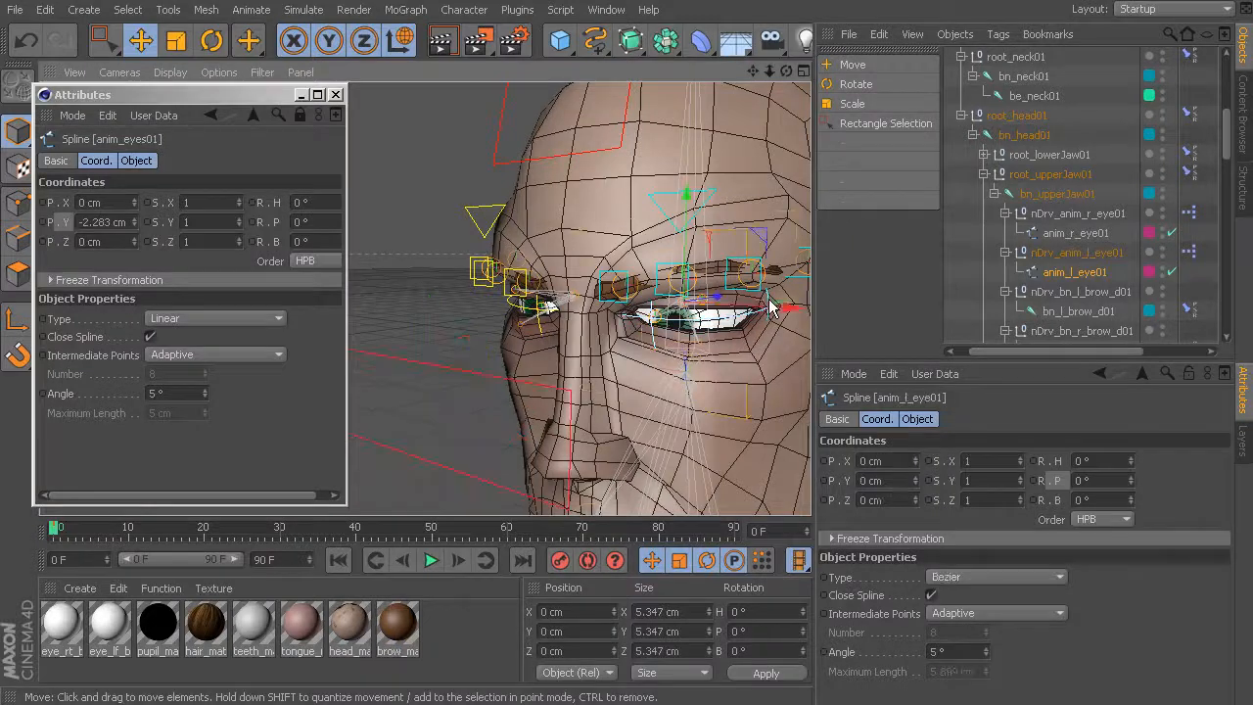
pyautogui.press('r')
pyautogui.moveTo(702, 291); pyautogui.dragTo(699, 256)
pyautogui.moveTo(725, 326); pyautogui.dragTo(674, 321)
pyautogui.hotkey('ctrl', 'z')
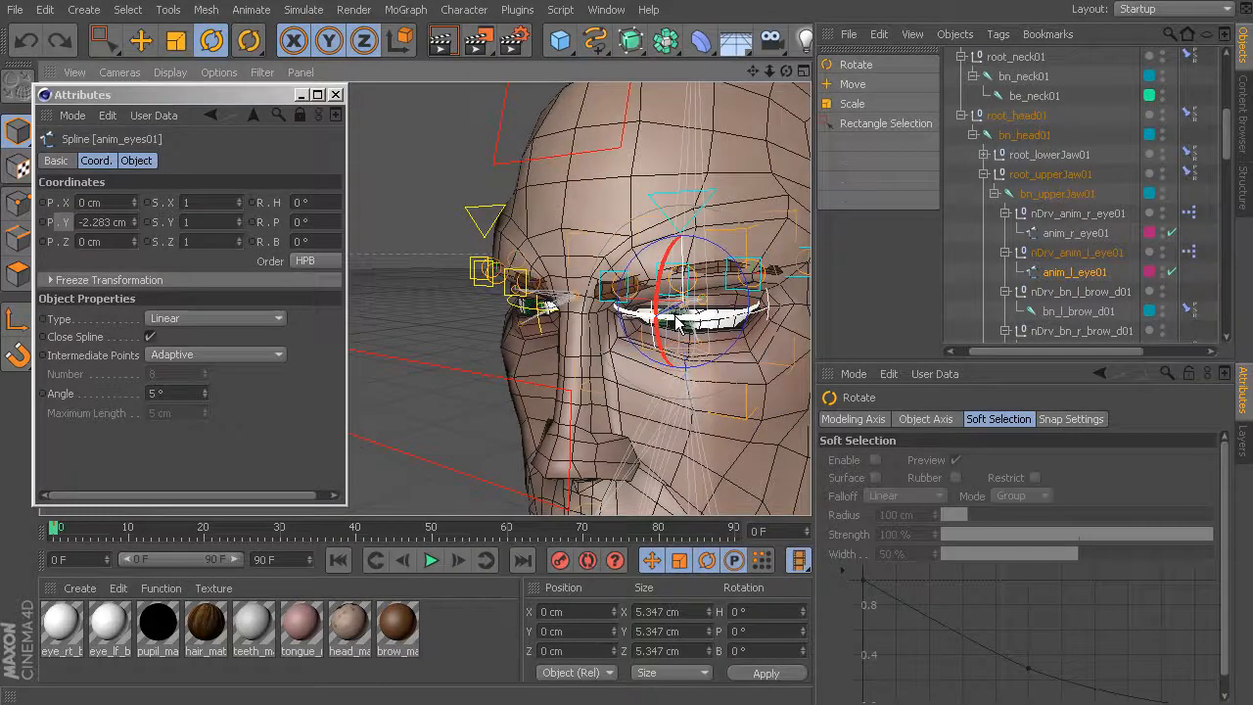
pyautogui.hotkey('ctrl', 'z')
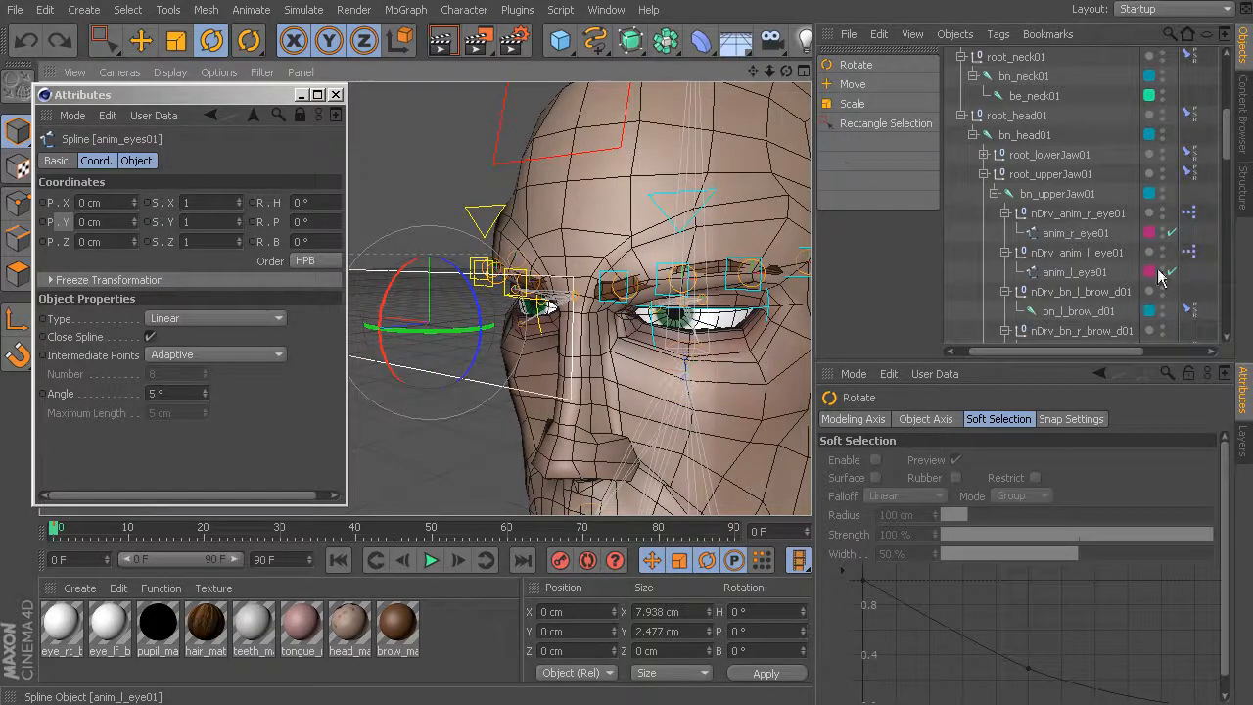
# - Set the P.X position of anim_eyes01 as the driver
pyautogui.keyDown('alt'); pyautogui.moveTo(521, 280); pyautogui.dragTo(529, 315); pyautogui.keyUp('alt')
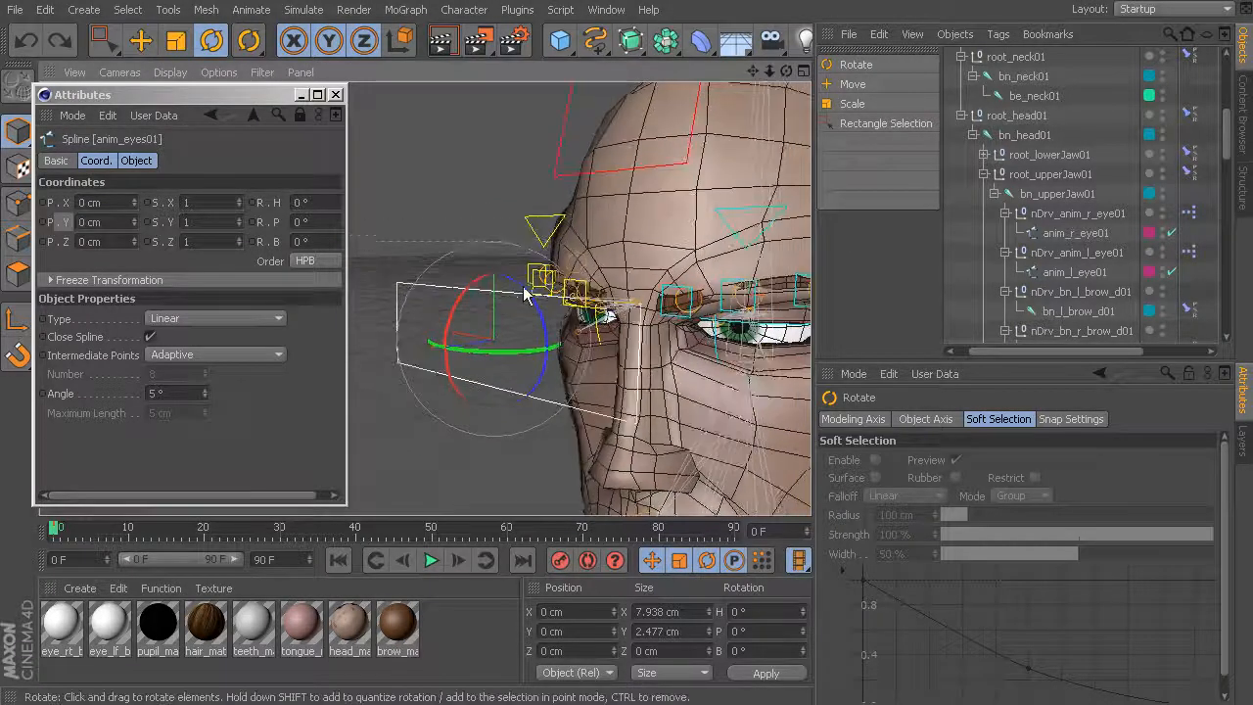
pyautogui.rightClick(66, 201)
pyautogui.moveTo(123, 216)
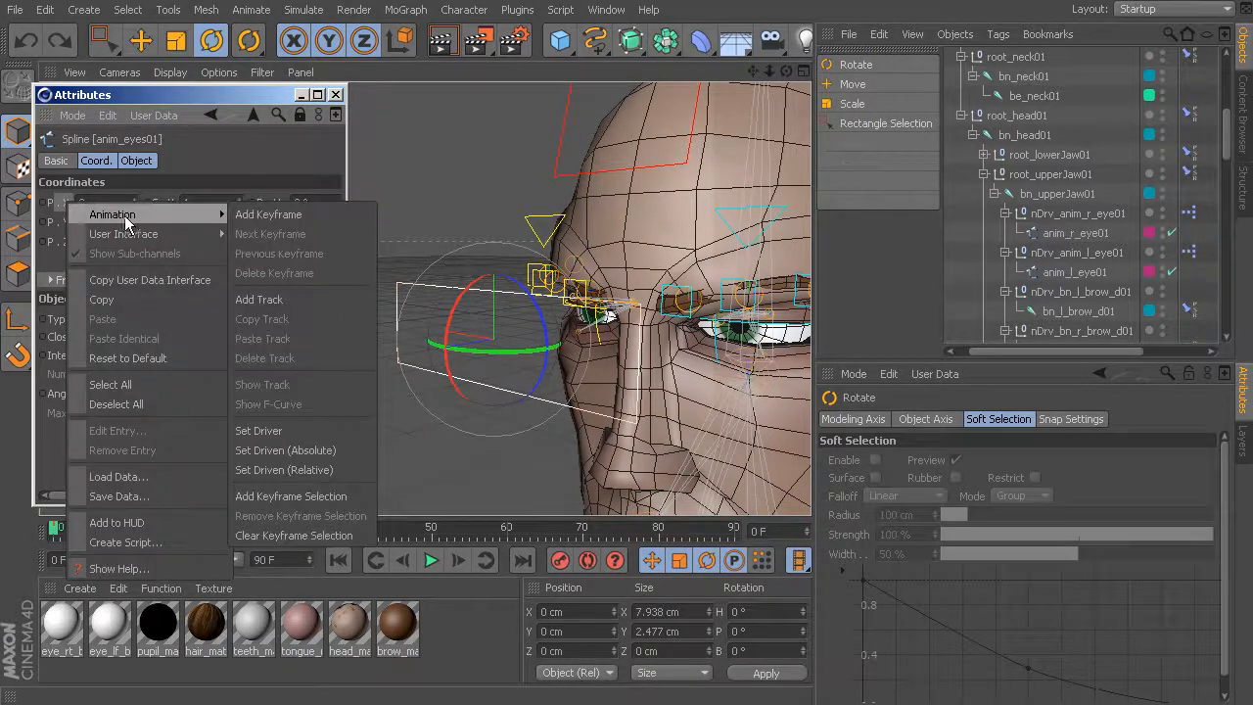
pyautogui.click(286, 425)
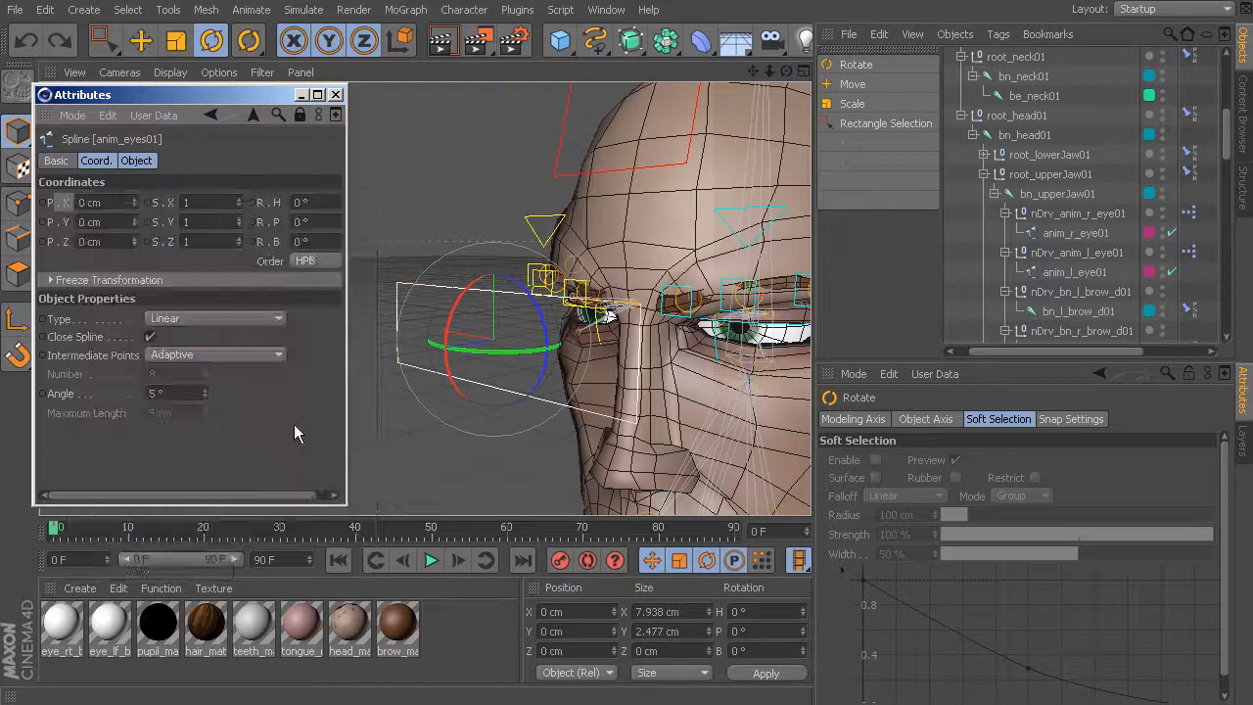
# - Set the R.H rotation of the nDrv_anim_l_eye01 null as driven by the anim_eyes01 P.X position
pyautogui.keyDown('alt'); pyautogui.moveTo(685, 323); pyautogui.dragTo(798, 315); pyautogui.keyUp('alt')
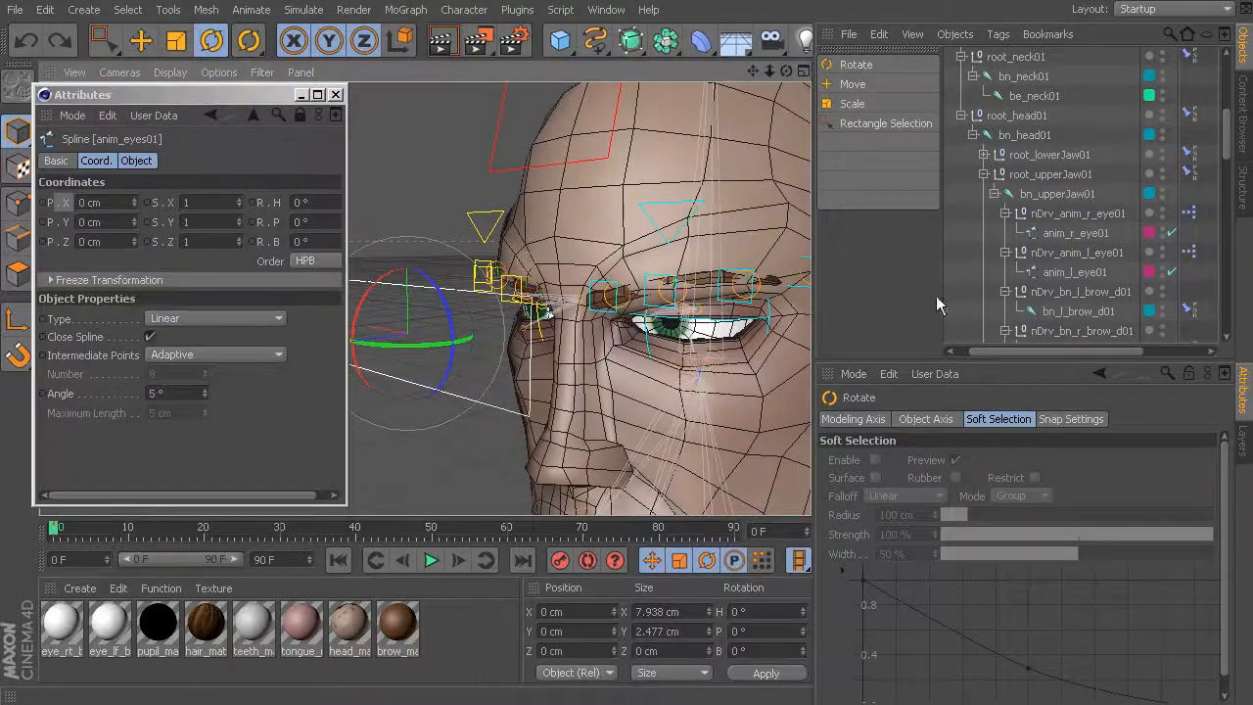
pyautogui.click(1088, 254)
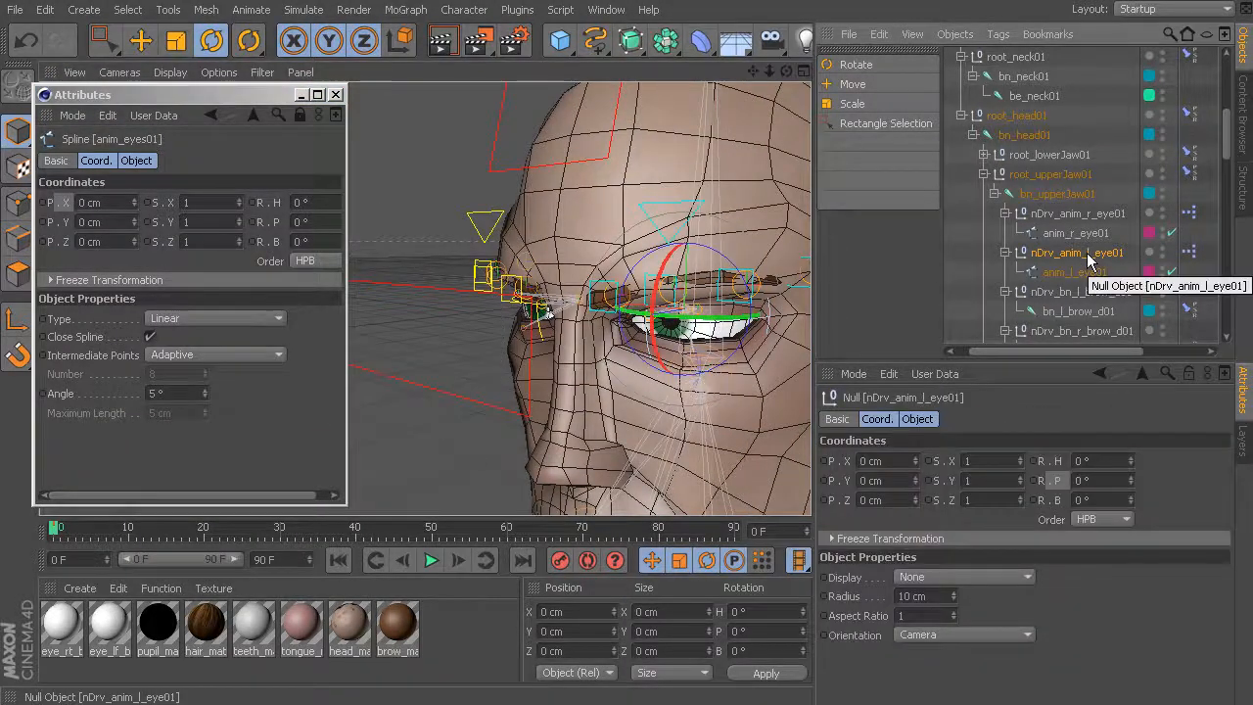
pyautogui.rightClick(1057, 458)
pyautogui.moveTo(1104, 474)
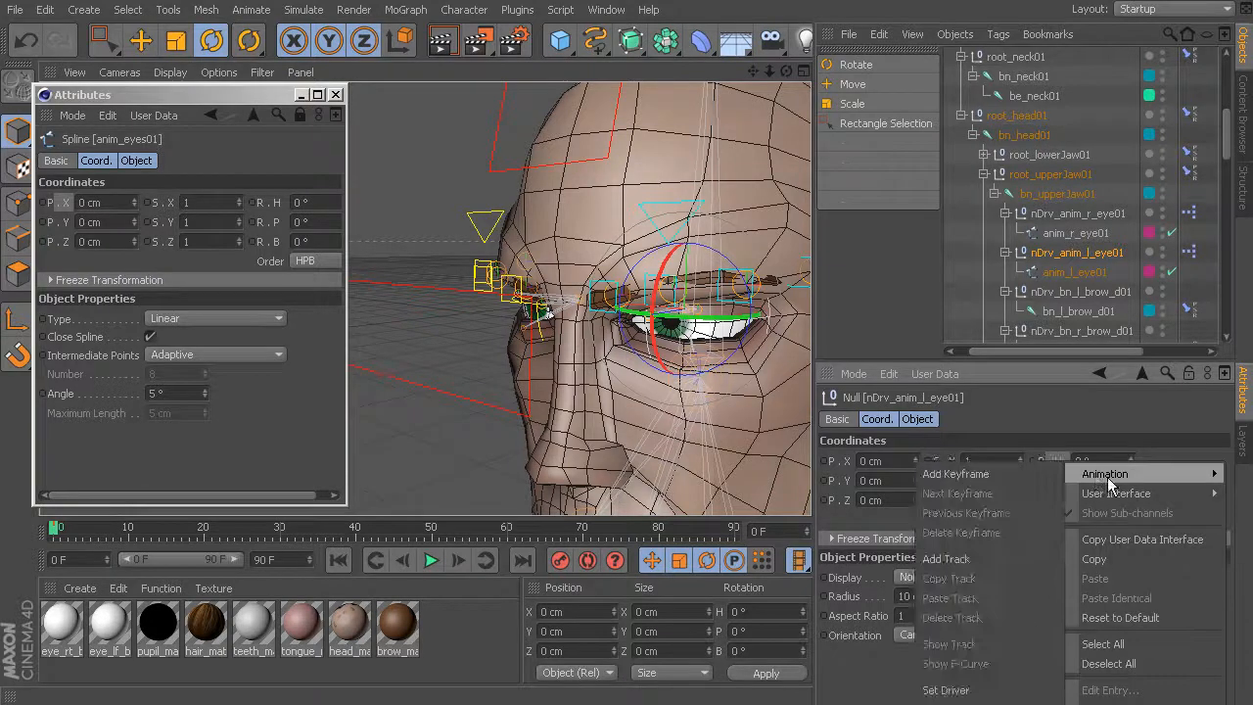
pyautogui.click(988, 703)
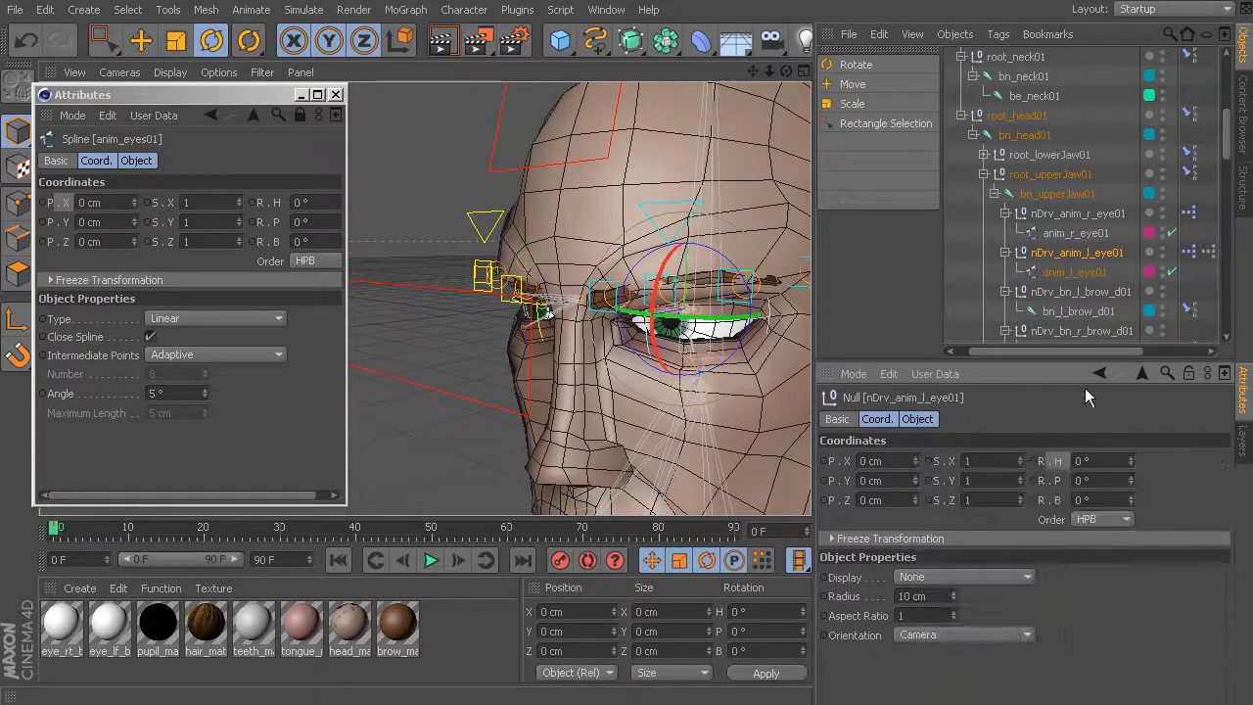
# - Set the R.H rotation of the nDrv_anim_r_eye01 null as driven by the same P.X driver
pyautogui.click(1099, 213)
pyautogui.rightClick(1060, 464)
pyautogui.moveTo(1106, 474)
pyautogui.click(989, 703)
# - Test both eye links by moving anim_eyes01 sideways and up from a front view, undoing each move
pyautogui.keyDown('alt'); pyautogui.moveTo(427, 298); pyautogui.dragTo(512, 282, button='middle'); pyautogui.keyUp('alt')
pyautogui.click(508, 283)
pyautogui.click(508, 280)
pyautogui.keyDown('alt'); pyautogui.moveTo(508, 280); pyautogui.dragTo(600, 263); pyautogui.keyUp('alt')
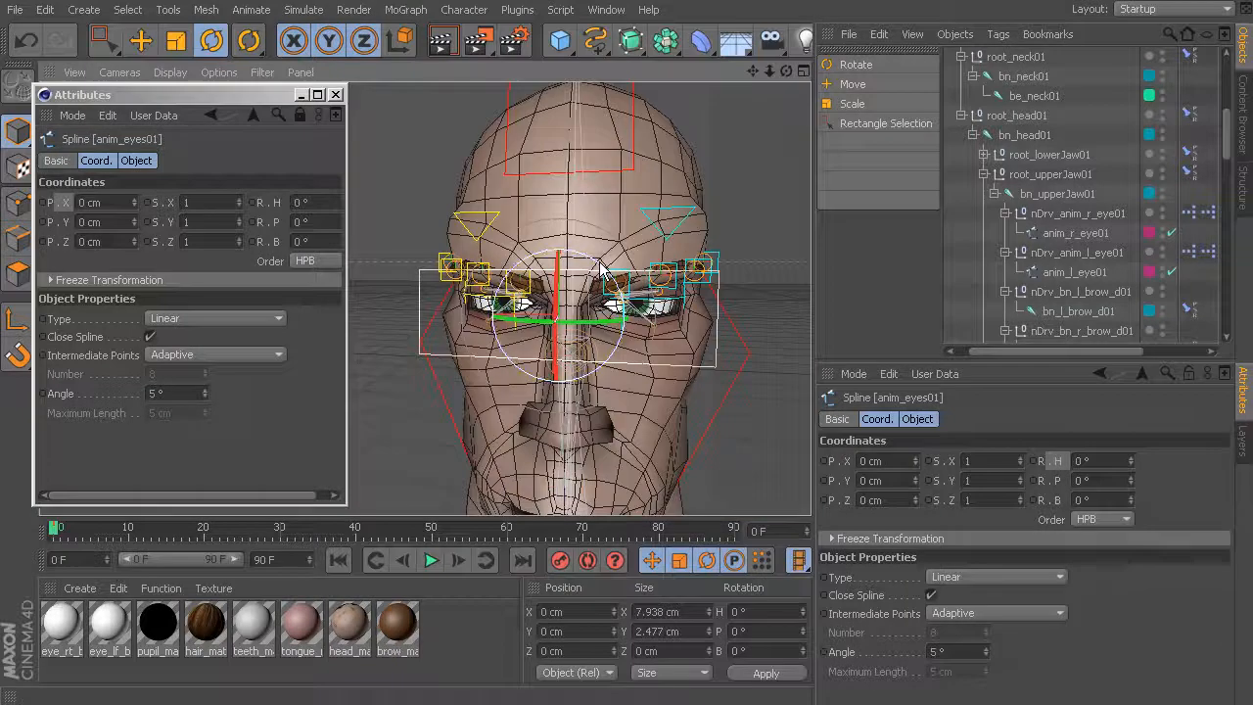
pyautogui.press('e')
pyautogui.moveTo(671, 316); pyautogui.dragTo(729, 320)
pyautogui.hotkey('ctrl', 'z')
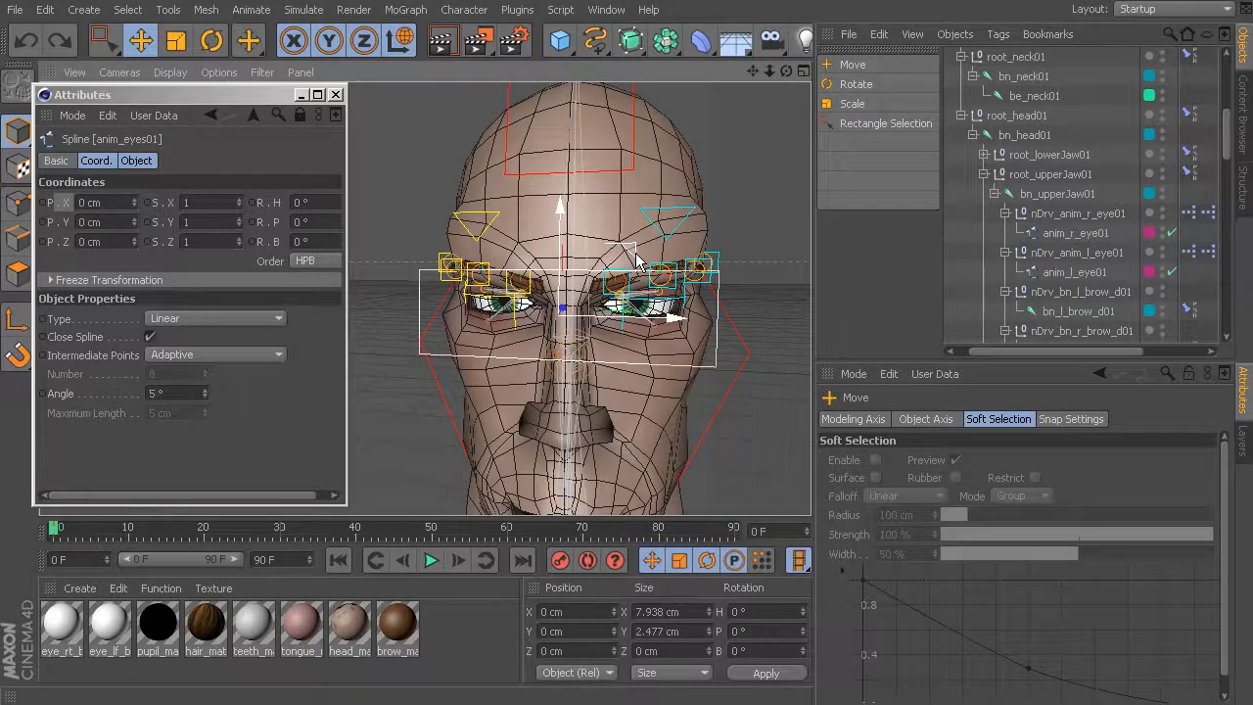
pyautogui.moveTo(637, 258); pyautogui.dragTo(652, 153)
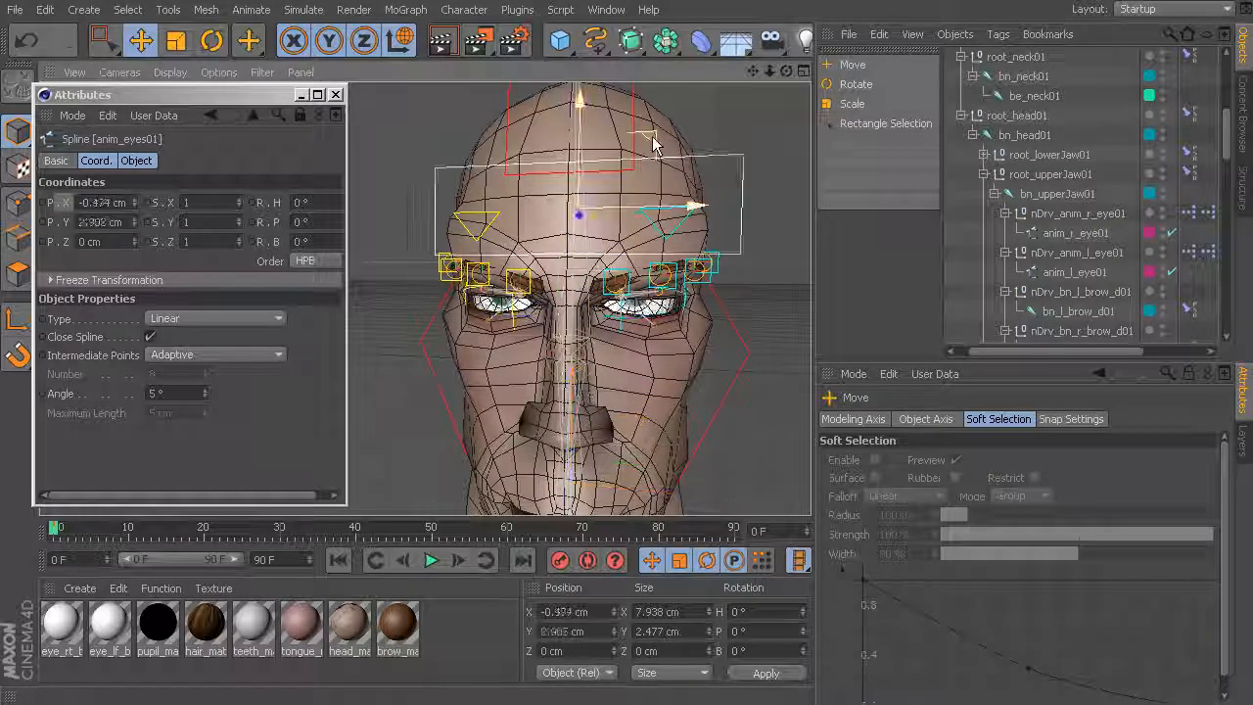
pyautogui.hotkey('ctrl', 'z')
pyautogui.moveTo(672, 316); pyautogui.dragTo(578, 307)
pyautogui.hotkey('ctrl', 'z')
# - Enable Reverse on the Range Mapper in the Position.X to Rotation.H XPresso expression of nDrv_anim_r_eye01, and close the editor
pyautogui.keyDown('alt'); pyautogui.moveTo(578, 307); pyautogui.dragTo(632, 299, button='middle'); pyautogui.keyUp('alt')
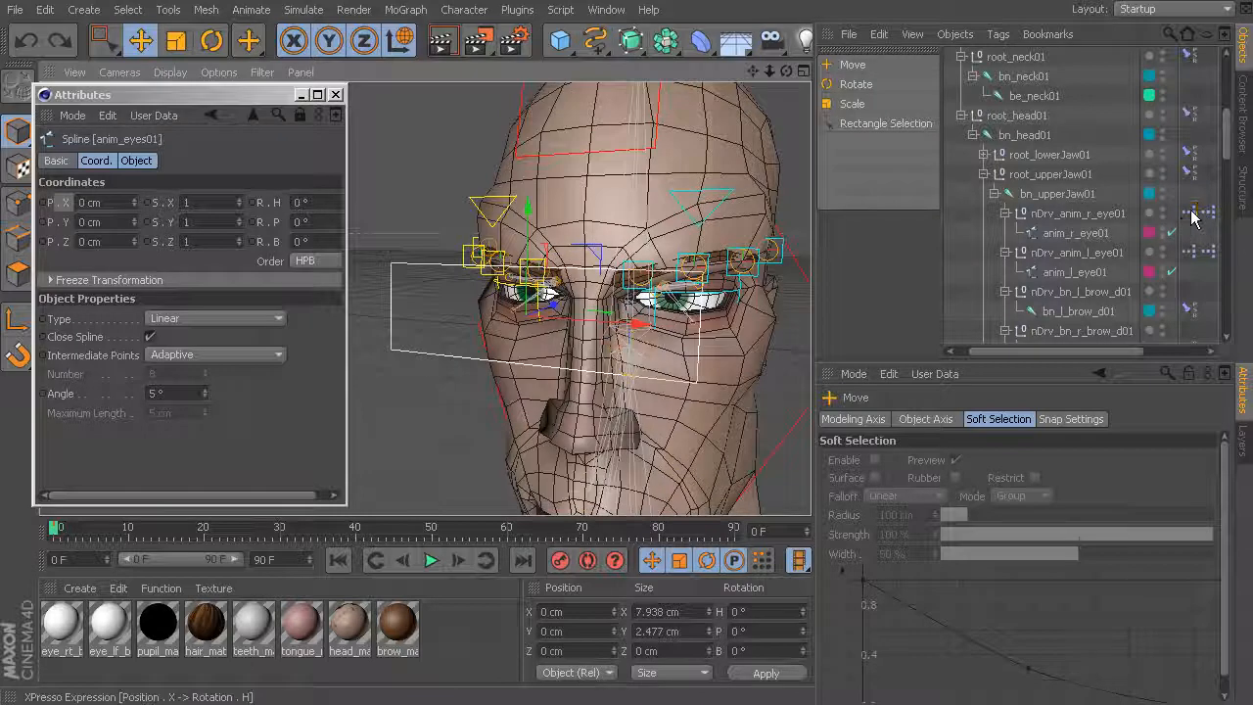
pyautogui.doubleClick(1191, 213)
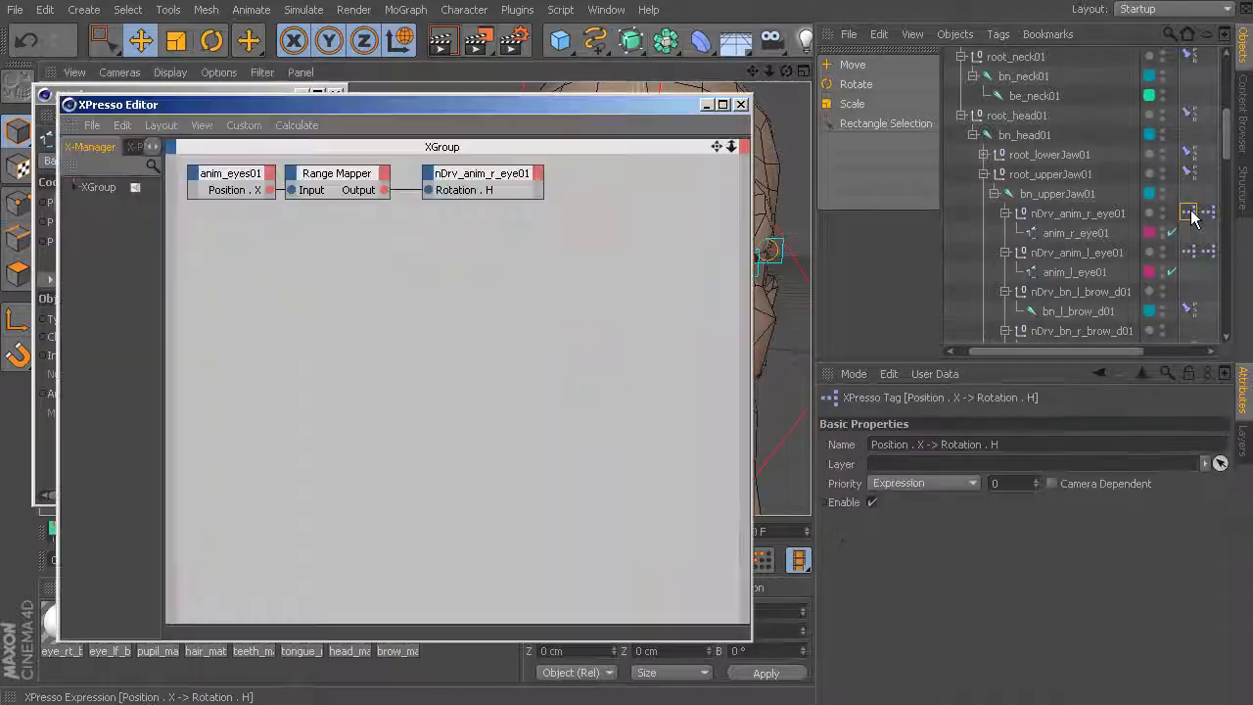
pyautogui.click(320, 176)
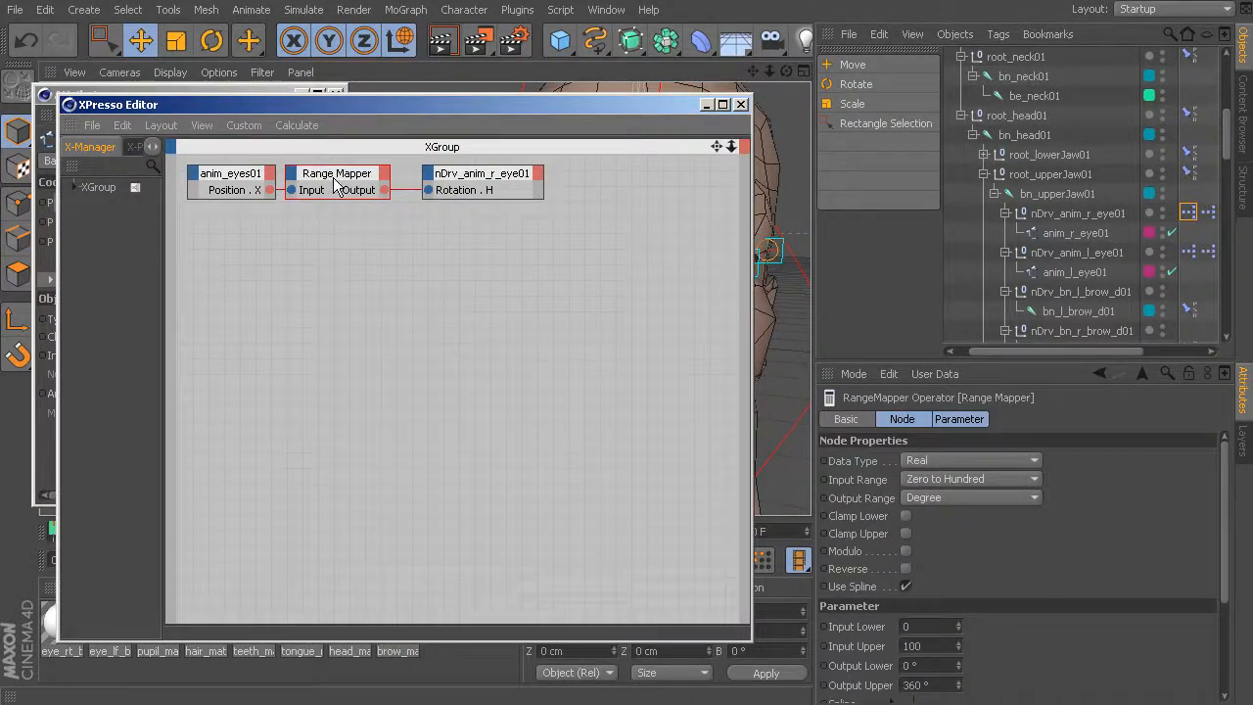
pyautogui.click(905, 569)
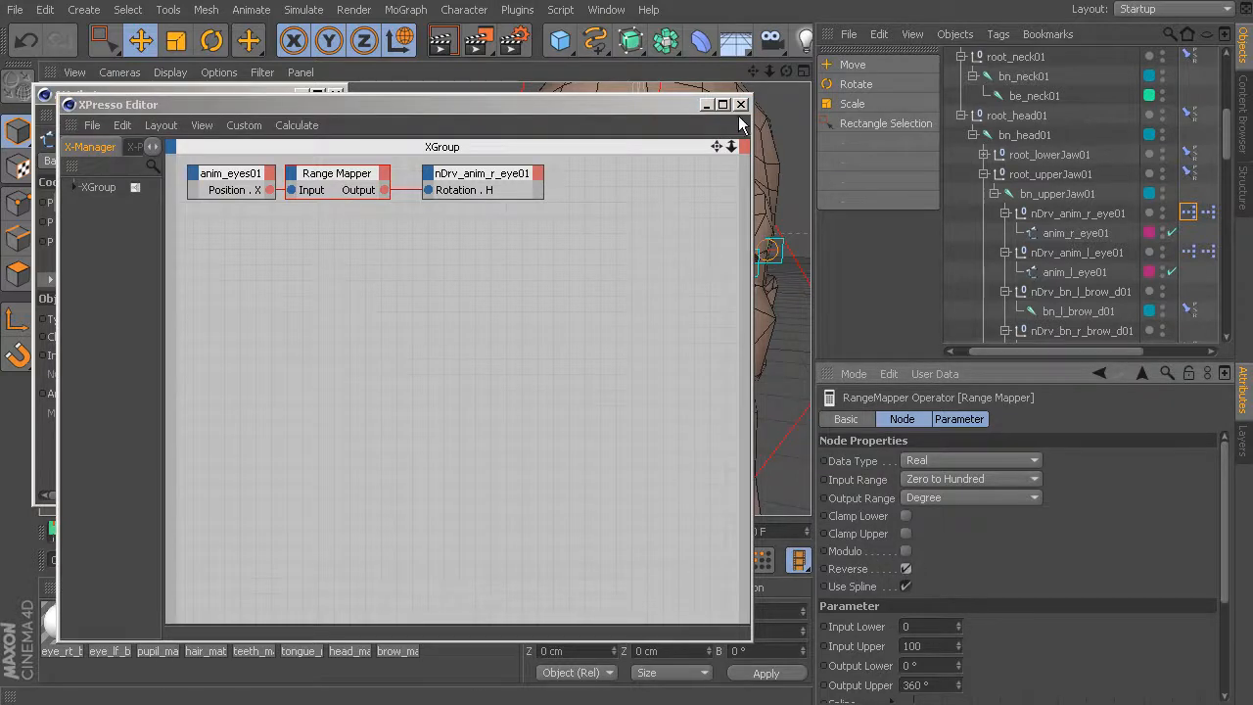
pyautogui.click(741, 105)
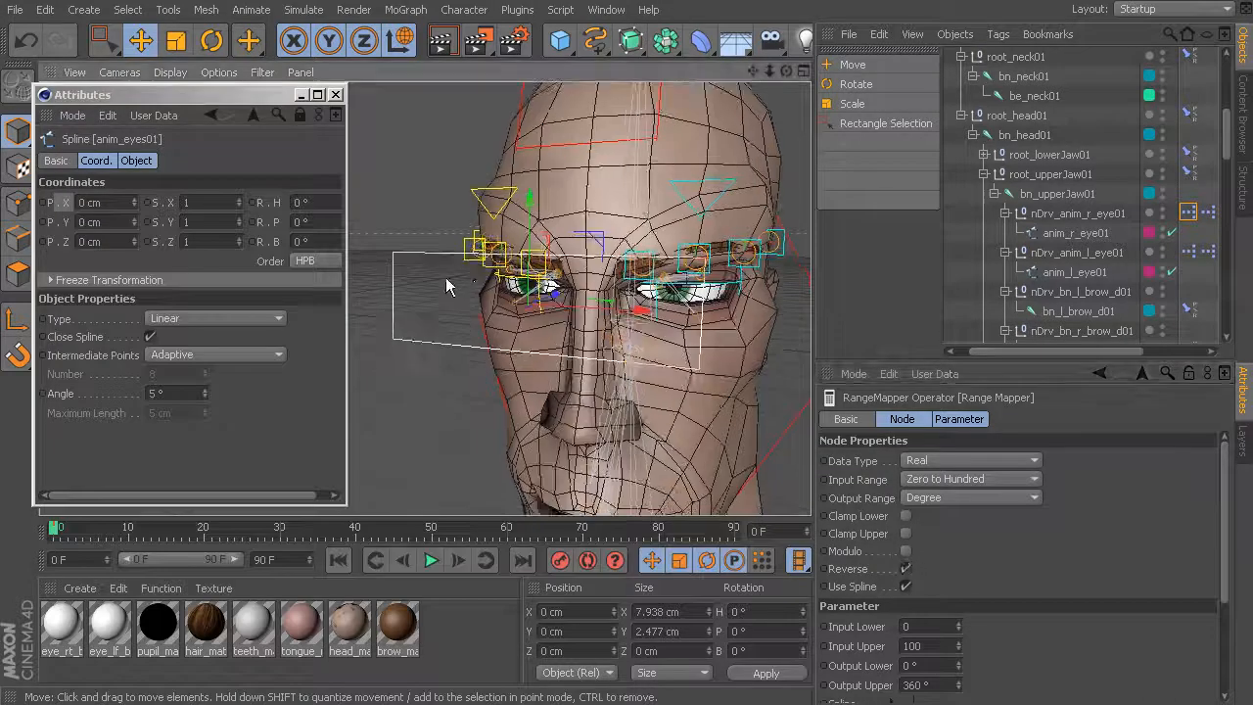
# - Test the eye links by moving the anim_eyes01 controller freely, and undo the move
pyautogui.moveTo(631, 252); pyautogui.dragTo(561, 284)
pyautogui.moveTo(803, 231); pyautogui.dragTo(798, 264)
pyautogui.hotkey('ctrl', 'z')
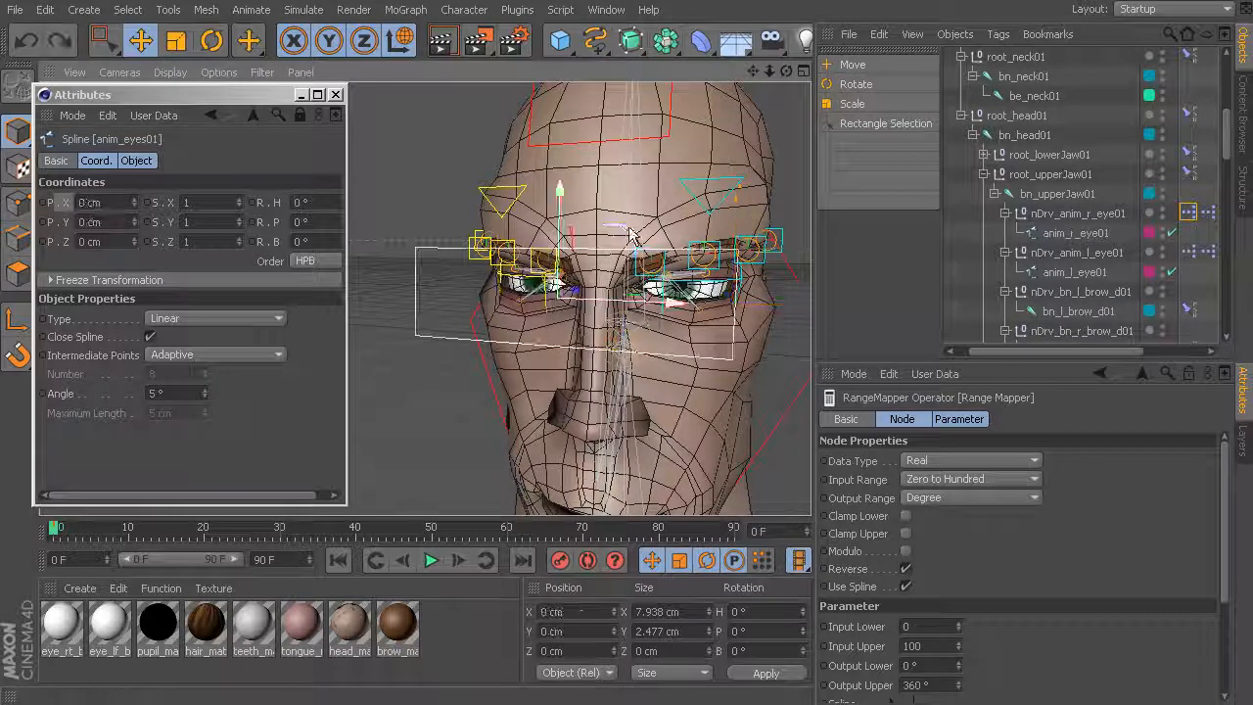
# - Enable Reverse on the Range Mapper in the Position.X to Rotation.H XPresso expression of nDrv_anim_l_eye01, and close the editor
pyautogui.click(1190, 252)
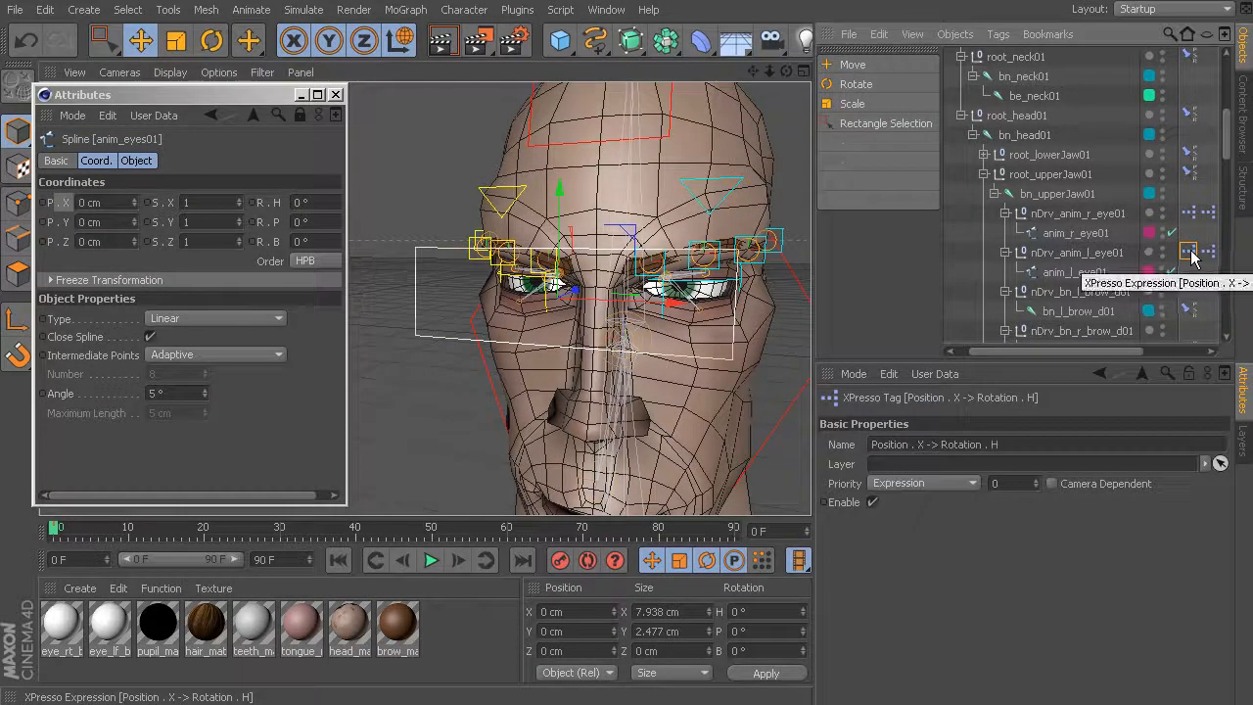
pyautogui.doubleClick(1191, 254)
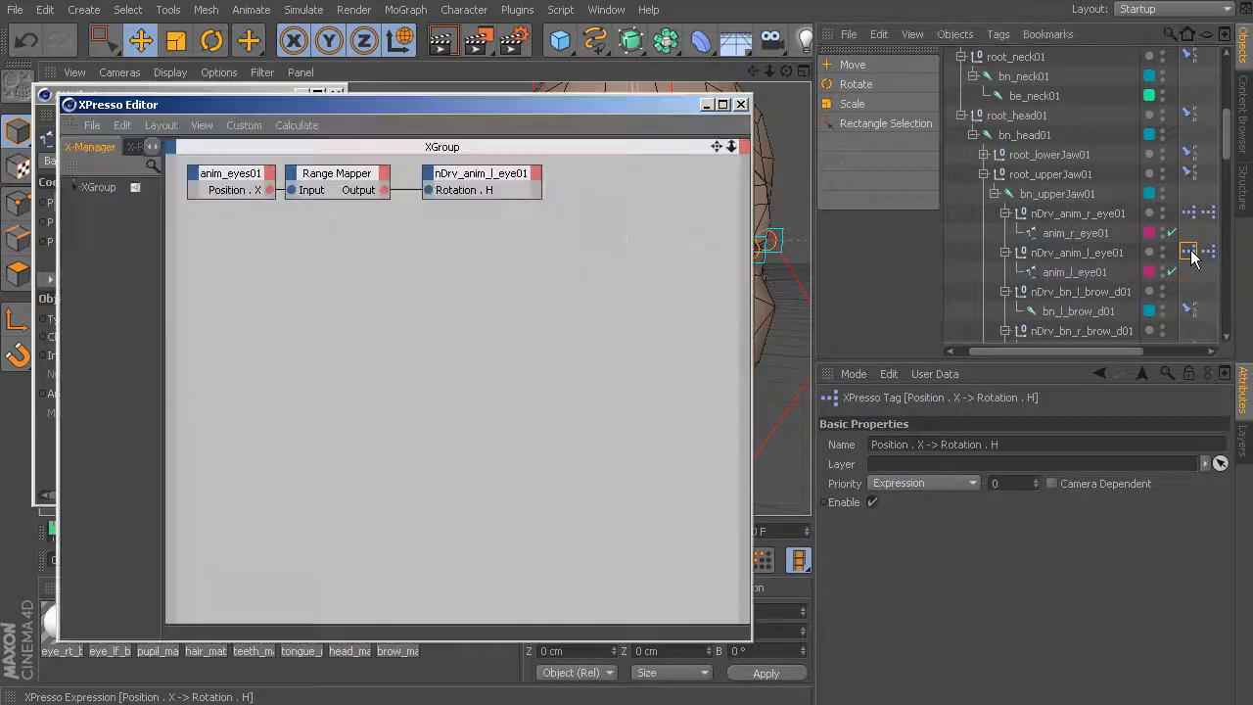
pyautogui.click(326, 173)
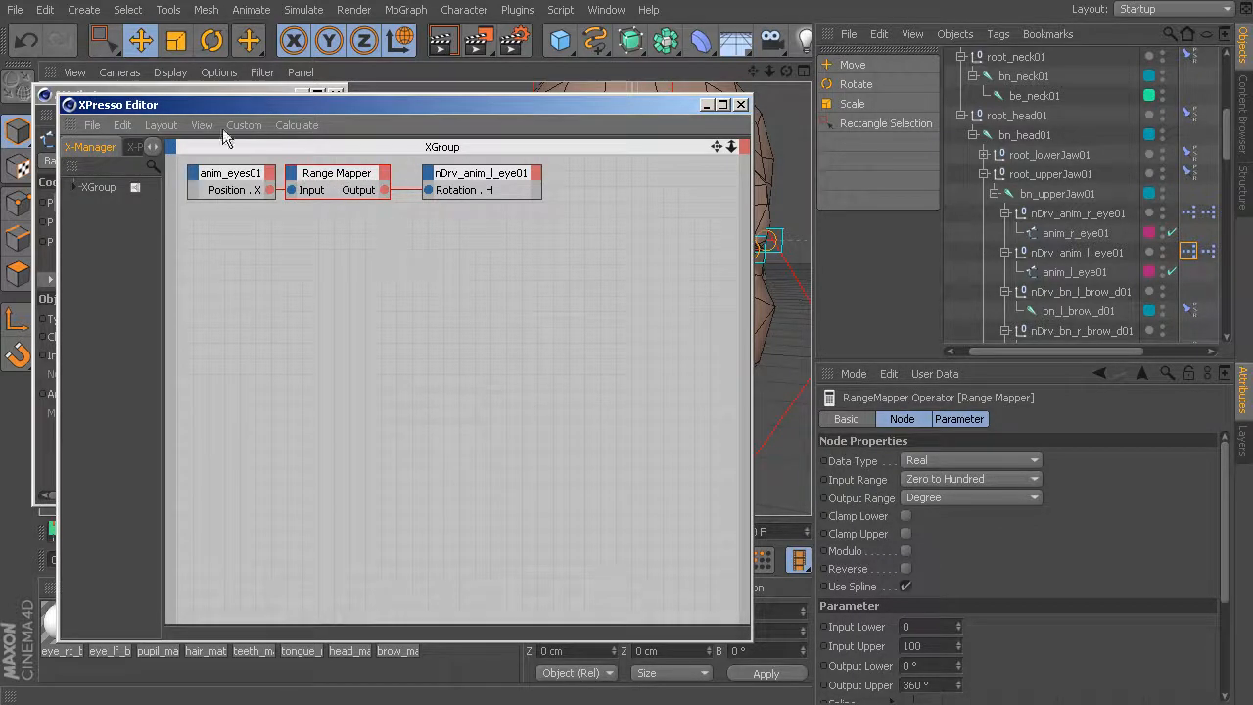
pyautogui.click(905, 569)
pyautogui.click(741, 104)
# - Test-move the anim_eyes01 controller, undo the move, and close the floating Attributes window
pyautogui.keyDown('alt'); pyautogui.moveTo(613, 227); pyautogui.dragTo(696, 271); pyautogui.keyUp('alt')
pyautogui.hotkey('ctrl', 'z')
pyautogui.click(335, 96)
pyautogui.keyDown('alt'); pyautogui.moveTo(481, 247); pyautogui.dragTo(392, 267); pyautogui.keyUp('alt')
pyautogui.keyDown('alt'); pyautogui.moveTo(618, 324); pyautogui.dragTo(514, 309, button='right'); pyautogui.keyUp('alt')
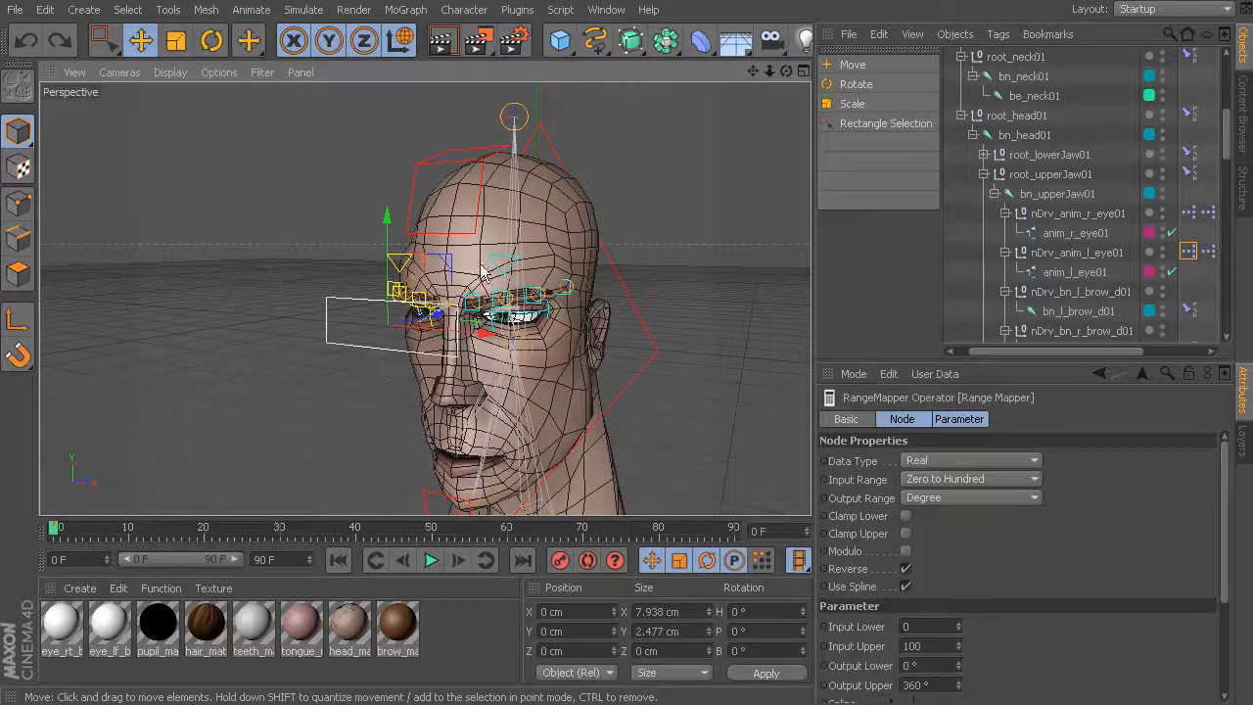
# - Rotate the anim_upperJaw01 controller freely to test turning and tilting the head
pyautogui.click(410, 168)
pyautogui.click(407, 196)
pyautogui.keyDown('alt'); pyautogui.moveTo(408, 196); pyautogui.dragTo(464, 197); pyautogui.keyUp('alt')
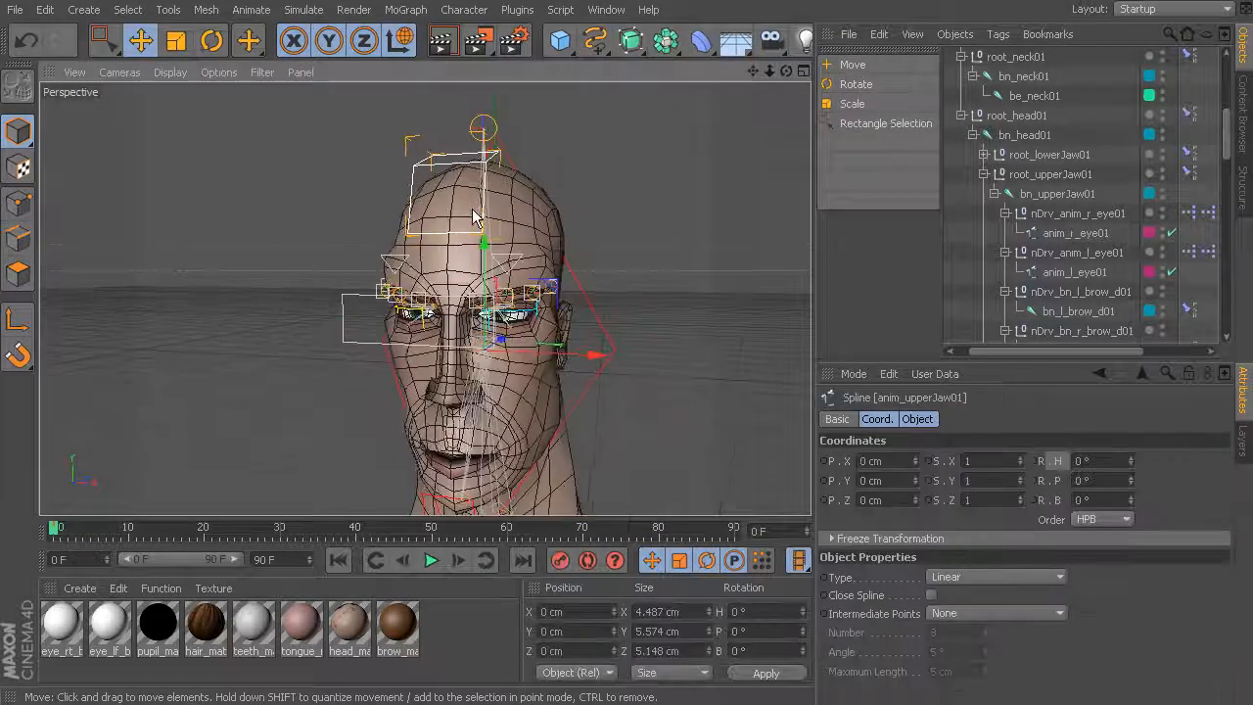
pyautogui.press('r')
pyautogui.moveTo(500, 265); pyautogui.dragTo(526, 347)
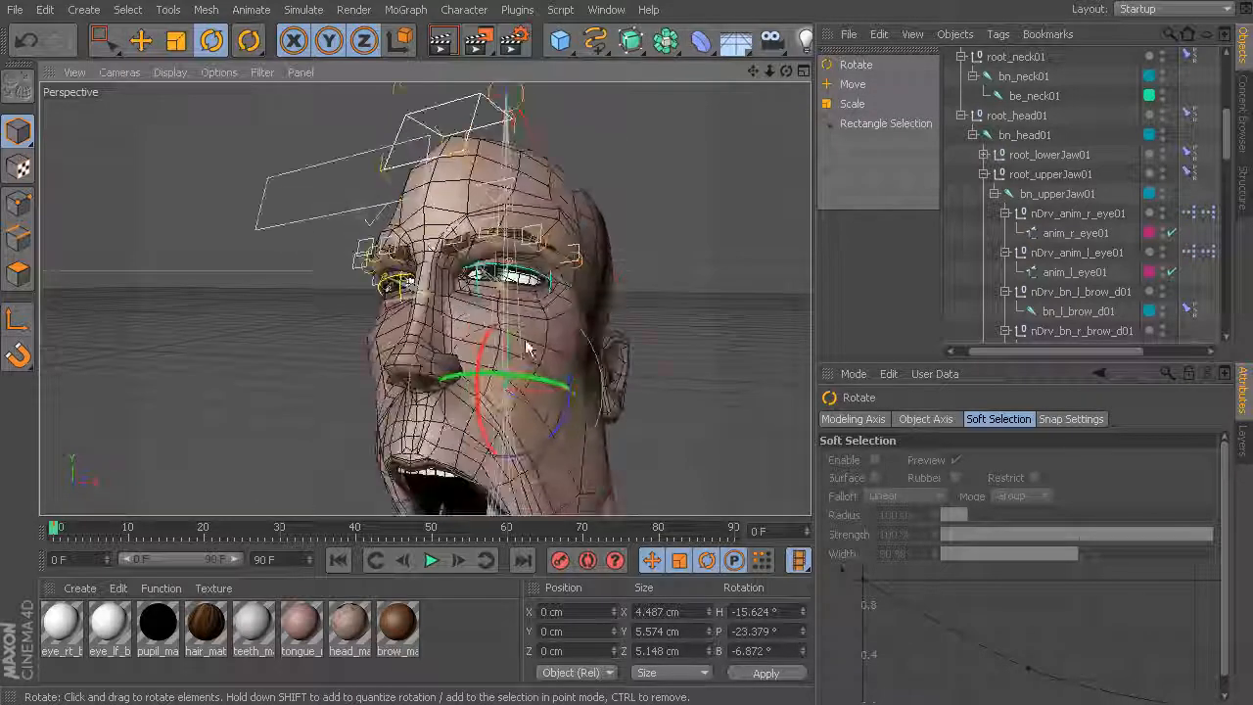
# - Move anim_eyes01 along its object axes to test the gaze direction with the head tilted
pyautogui.click(332, 174)
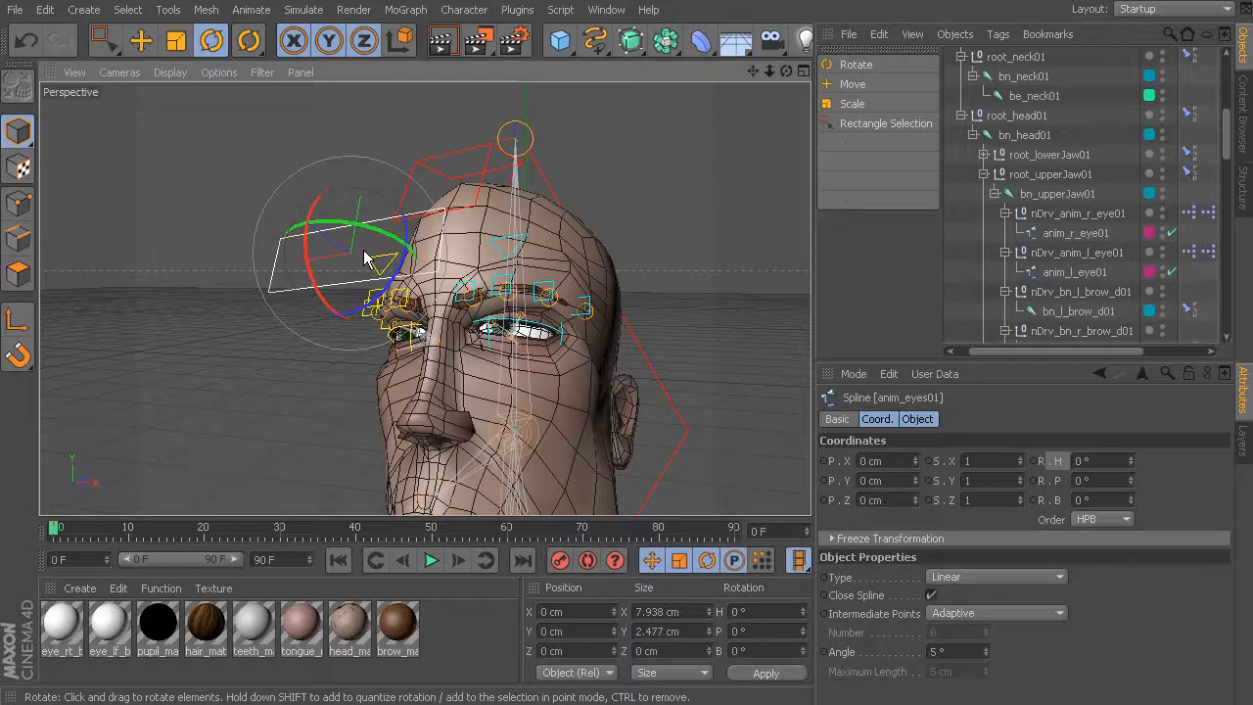
pyautogui.press('e')
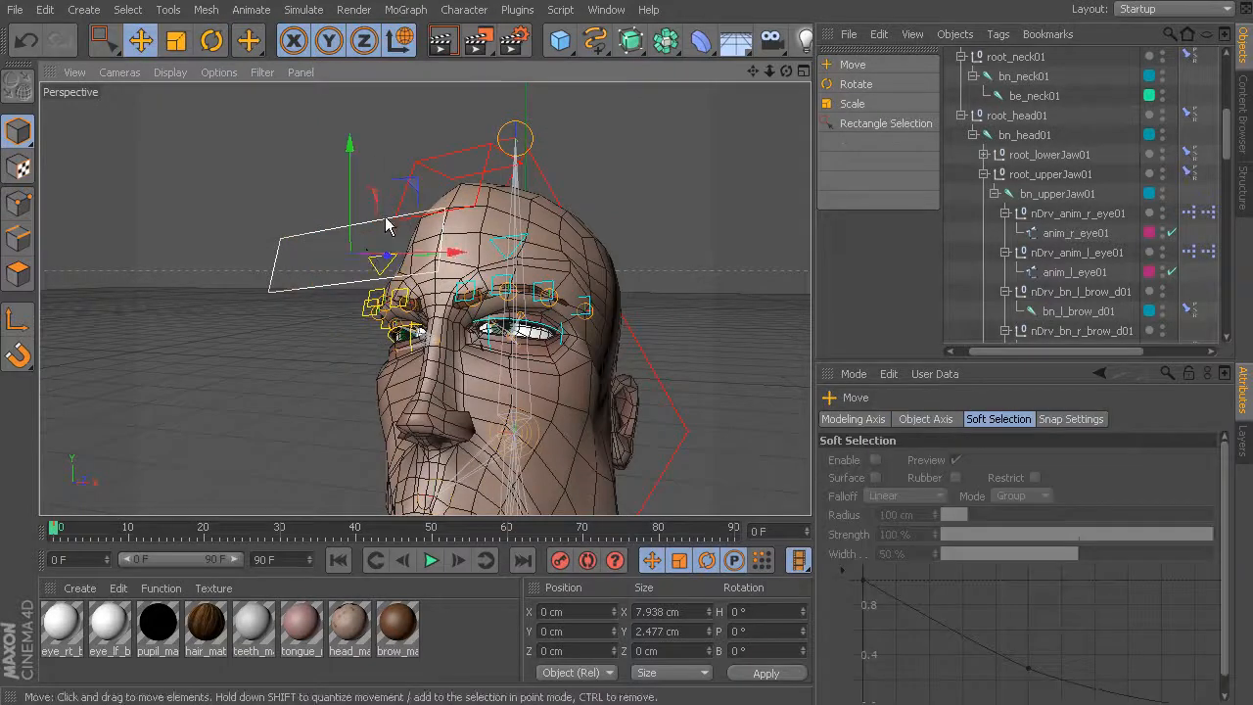
pyautogui.click(400, 49)
pyautogui.moveTo(330, 212); pyautogui.dragTo(464, 299)
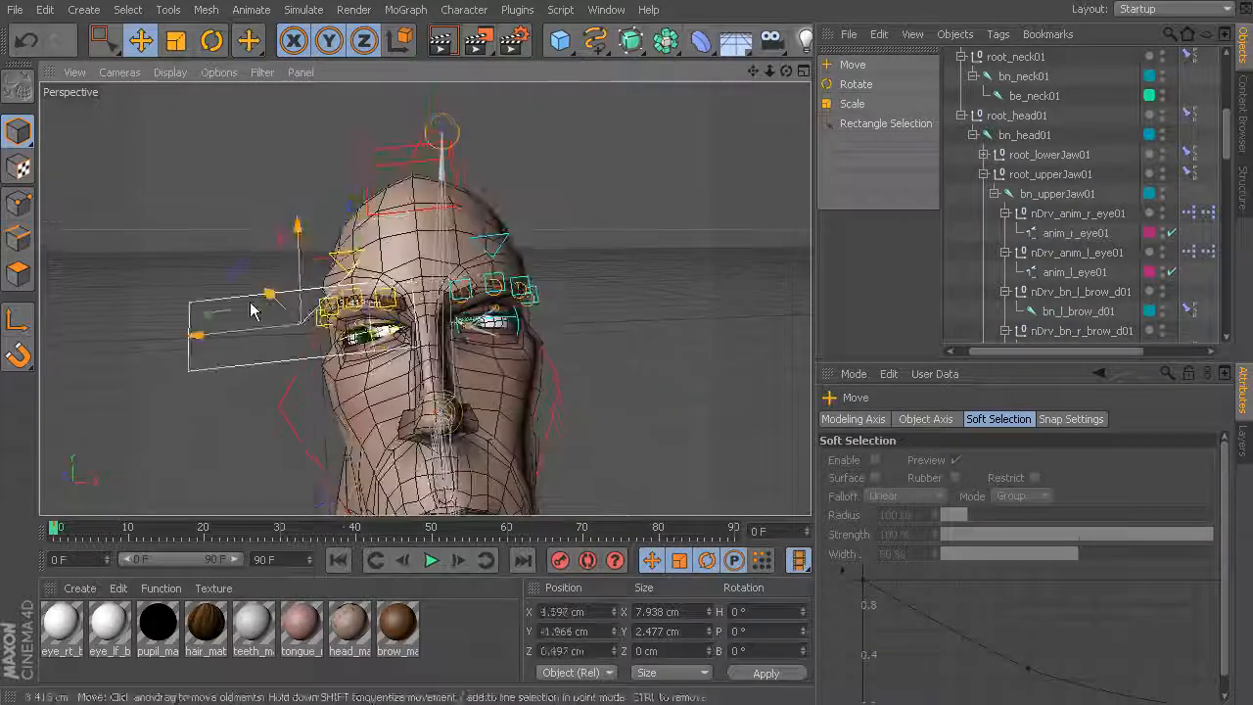
# - Test-rotate the be_r_eye01 joint and the anim_r_eye01 controller, undoing each rotation
pyautogui.click(396, 331)
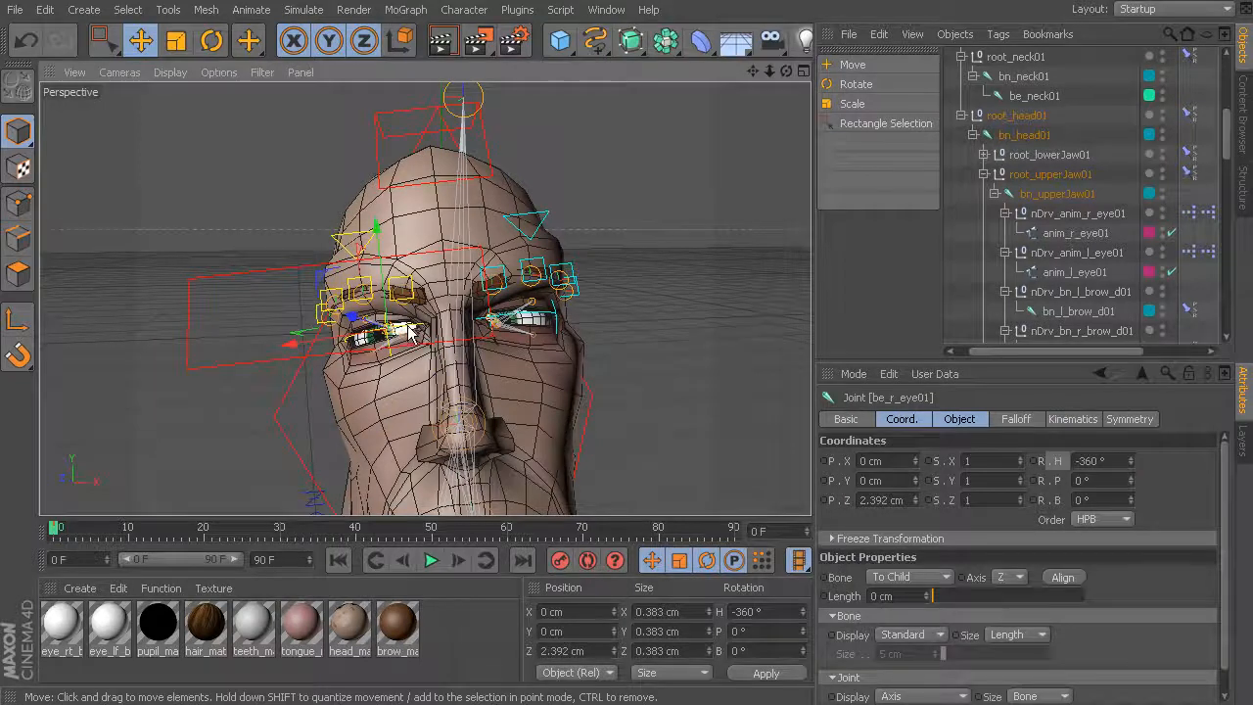
pyautogui.press('r')
pyautogui.moveTo(411, 294); pyautogui.dragTo(421, 262)
pyautogui.hotkey('ctrl', 'z')
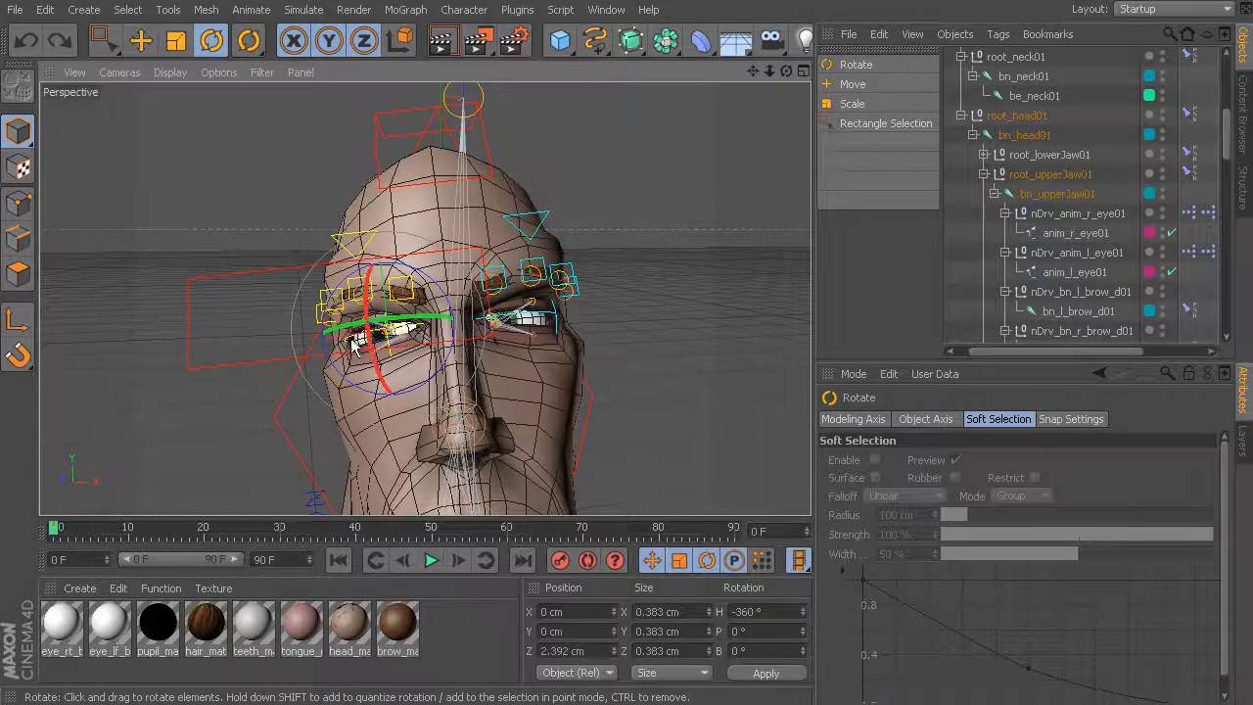
pyautogui.click(354, 345)
pyautogui.moveTo(355, 345); pyautogui.dragTo(460, 337)
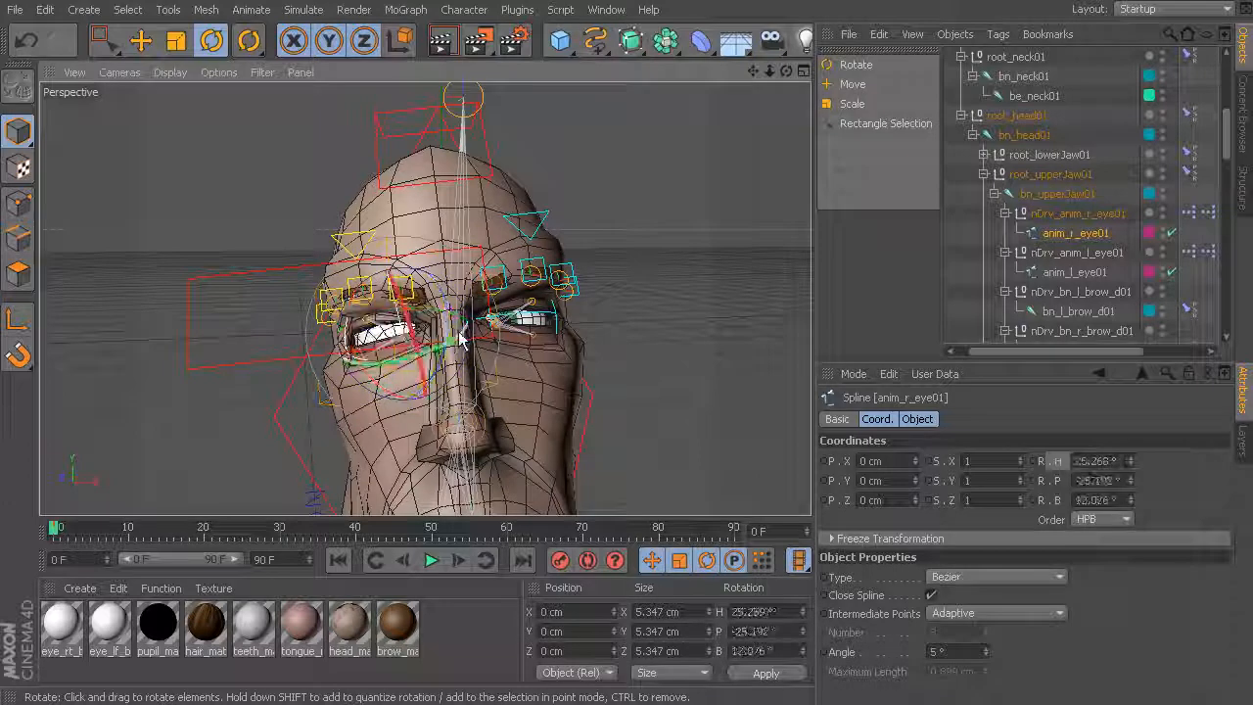
pyautogui.hotkey('ctrl', 'z')
pyautogui.hotkey('ctrl', 'z')
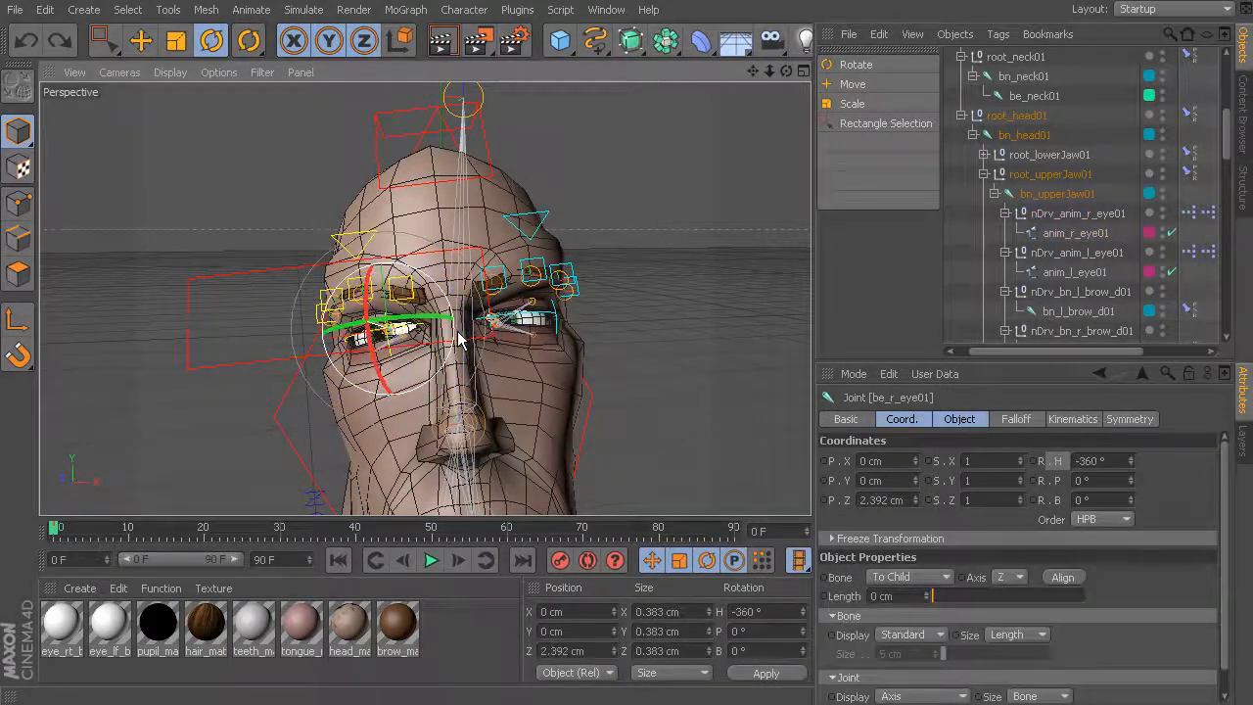
# - Undo the test moves of anim_eyes01 and the rotation of anim_upperJaw01, and clear the selection
pyautogui.hotkey('ctrl', 'z')
pyautogui.hotkey('ctrl', 'z')
pyautogui.hotkey('ctrl', 'z')
pyautogui.hotkey('ctrl', 'z')
pyautogui.hotkey('ctrl', 'z')
pyautogui.hotkey('ctrl', 'z')
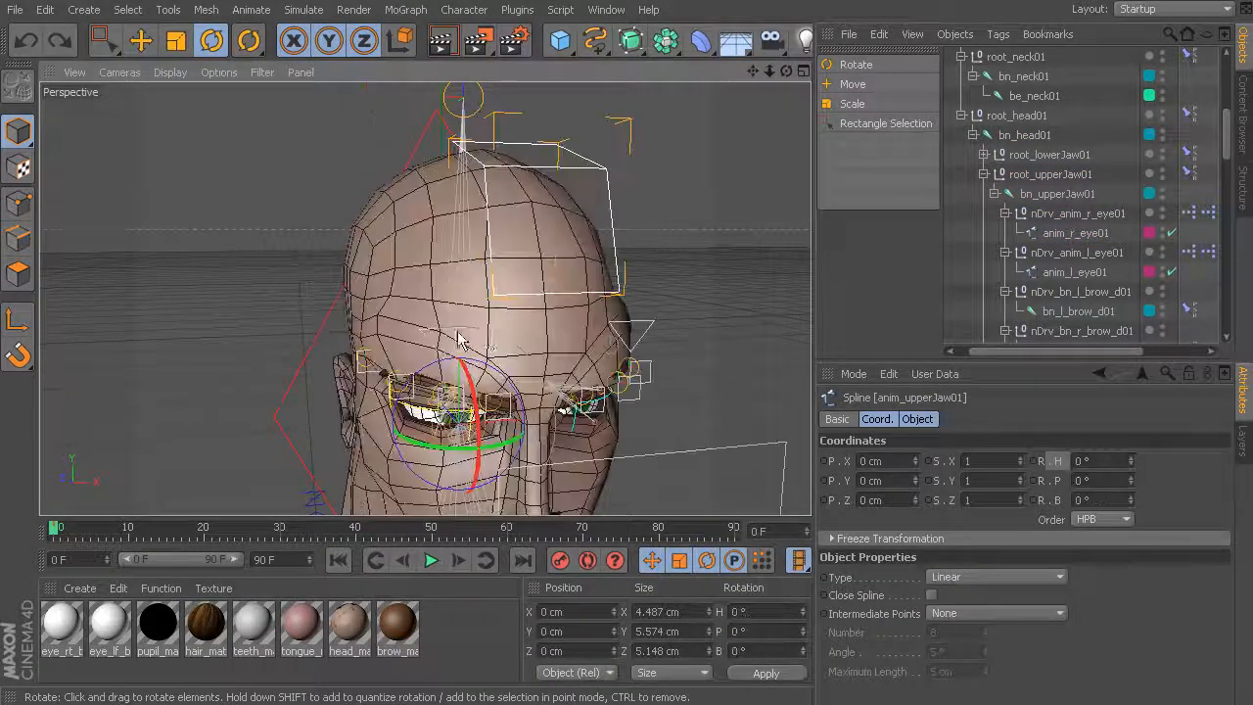
pyautogui.moveTo(458, 331)
pyautogui.keyDown('alt'); pyautogui.mouseDown(button='right')
pyautogui.moveTo(497, 339)
pyautogui.moveTo(443, 319)
pyautogui.mouseUp(button='right'); pyautogui.keyUp('alt')
pyautogui.keyDown('alt'); pyautogui.moveTo(474, 326); pyautogui.dragTo(461, 284, button='middle'); pyautogui.keyUp('alt')
pyautogui.keyDown('alt'); pyautogui.moveTo(463, 290); pyautogui.dragTo(481, 303); pyautogui.keyUp('alt')
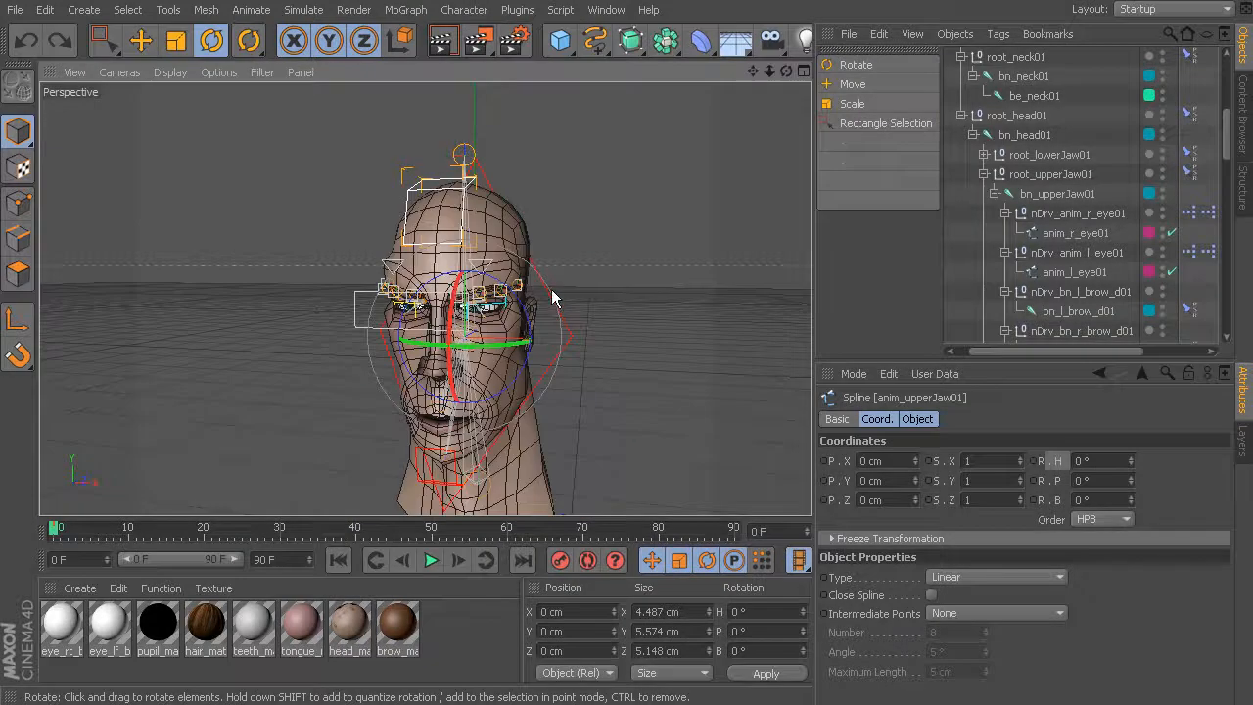
pyautogui.click(585, 271)
pyautogui.keyDown('alt'); pyautogui.moveTo(592, 295); pyautogui.dragTo(679, 297); pyautogui.keyUp('alt')
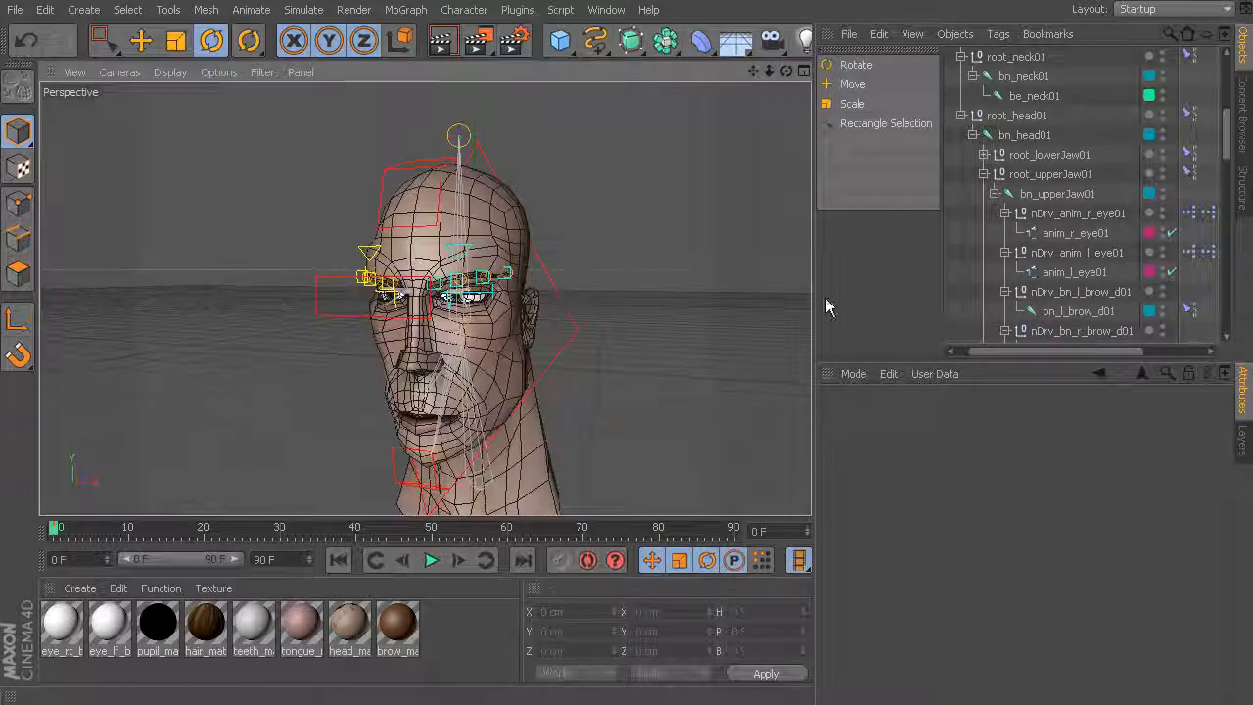
# - Set the Display of the nDrv_anim_r_eye01 null to None, matching the nDrv_anim_l_eye01 null
pyautogui.click(1075, 252)
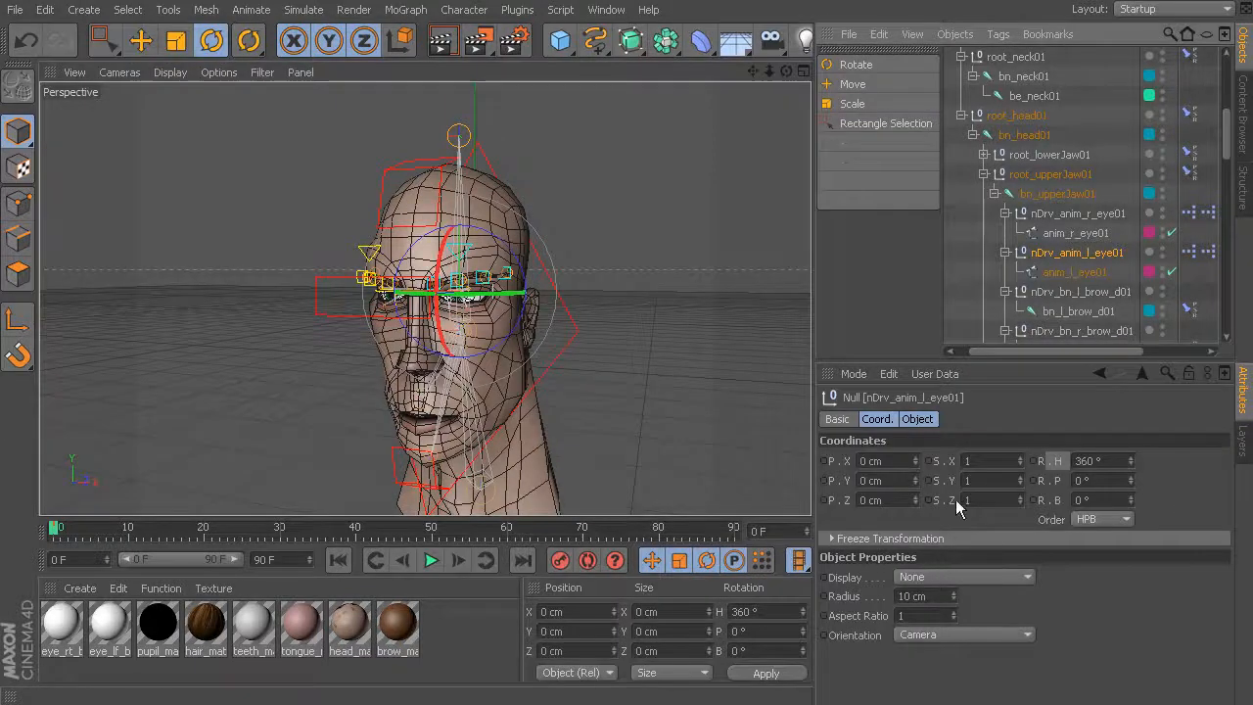
pyautogui.click(1070, 214)
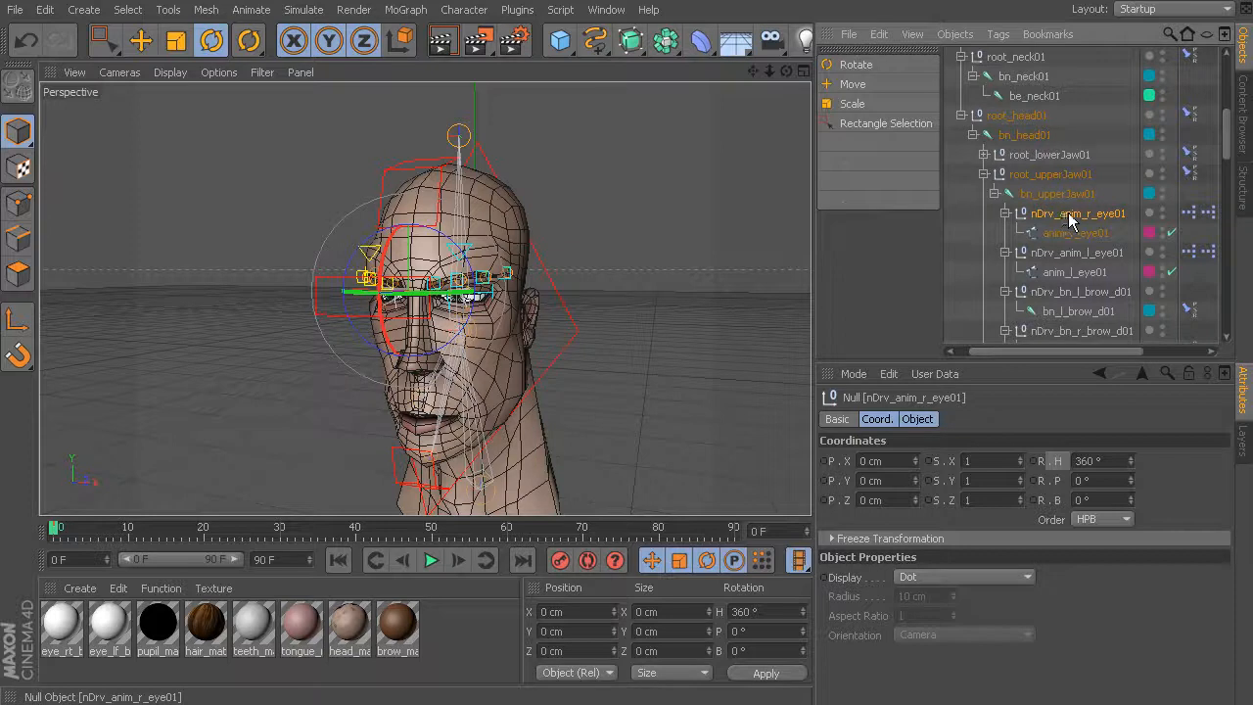
pyautogui.click(948, 576)
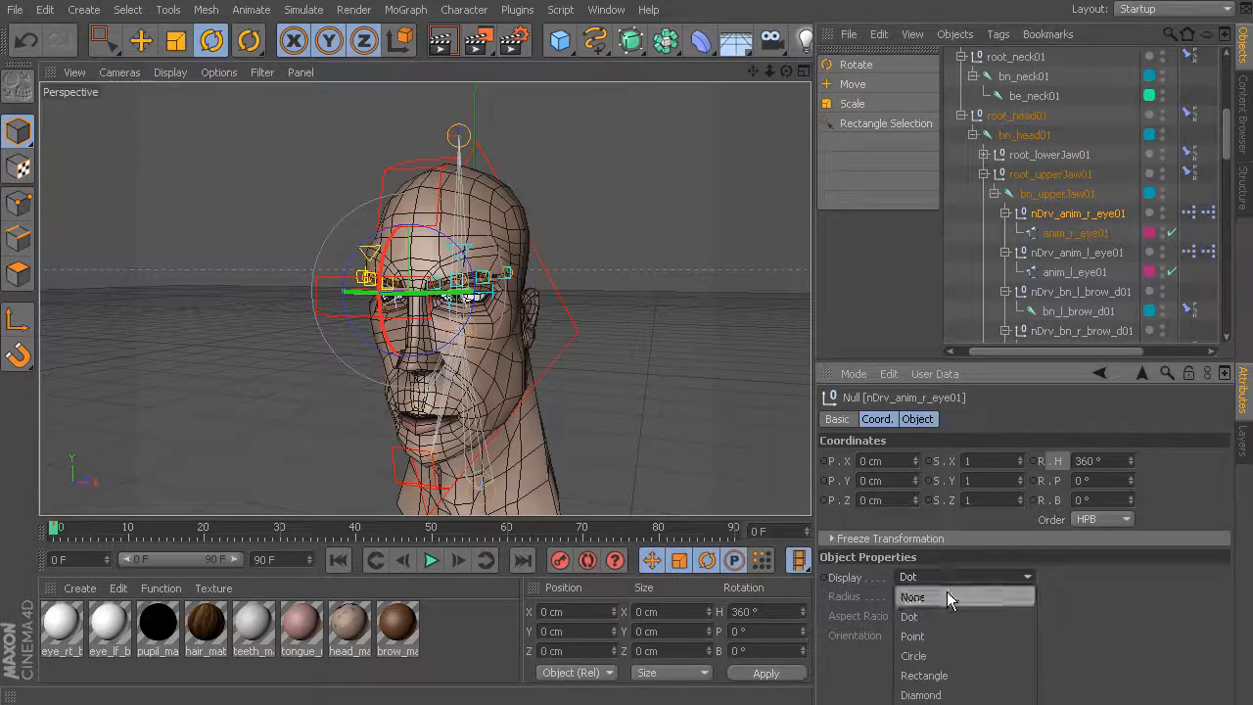
pyautogui.click(948, 591)
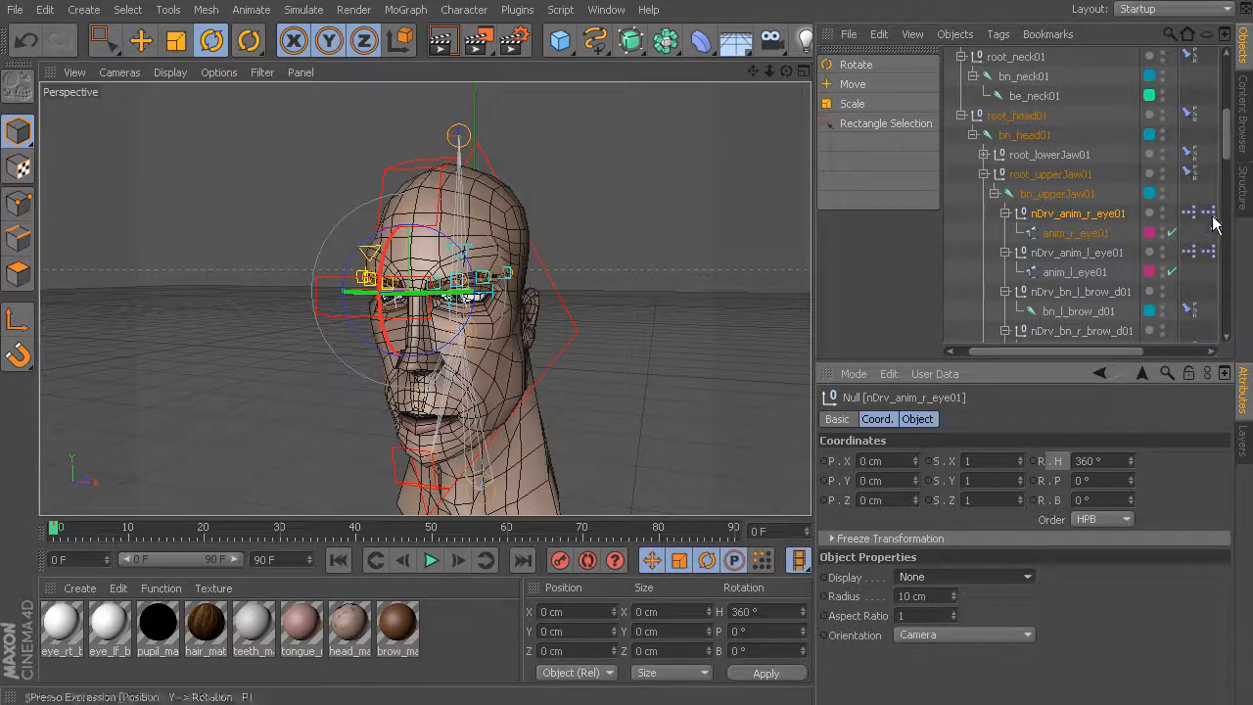
# - Check the names of the XPresso expressions on the two eye driver nulls
pyautogui.click(1189, 252)
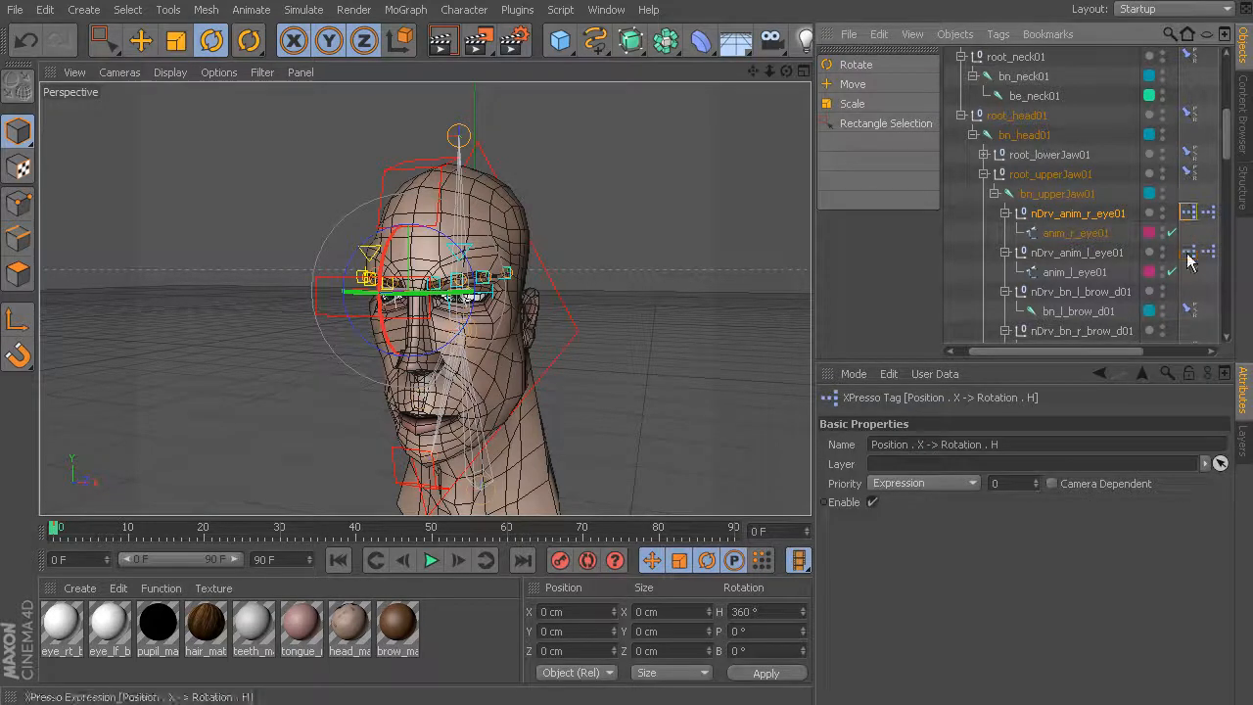
pyautogui.click(1207, 212)
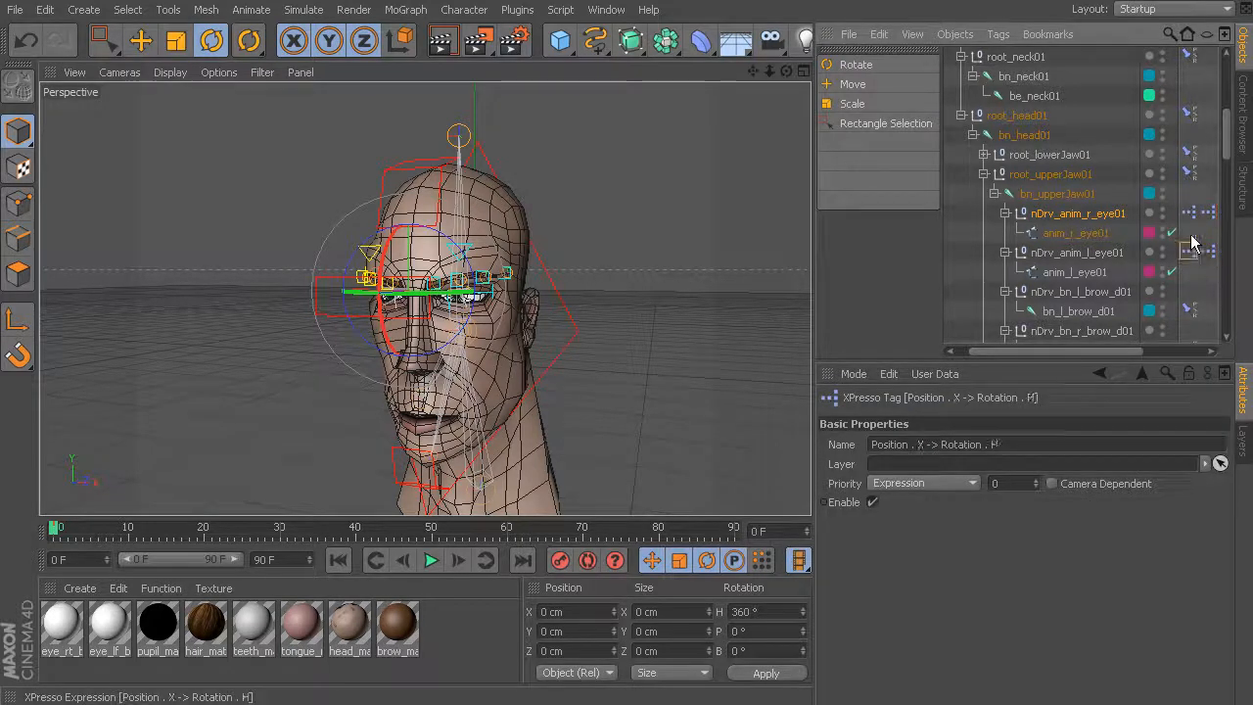
pyautogui.click(1190, 202)
pyautogui.click(1191, 218)
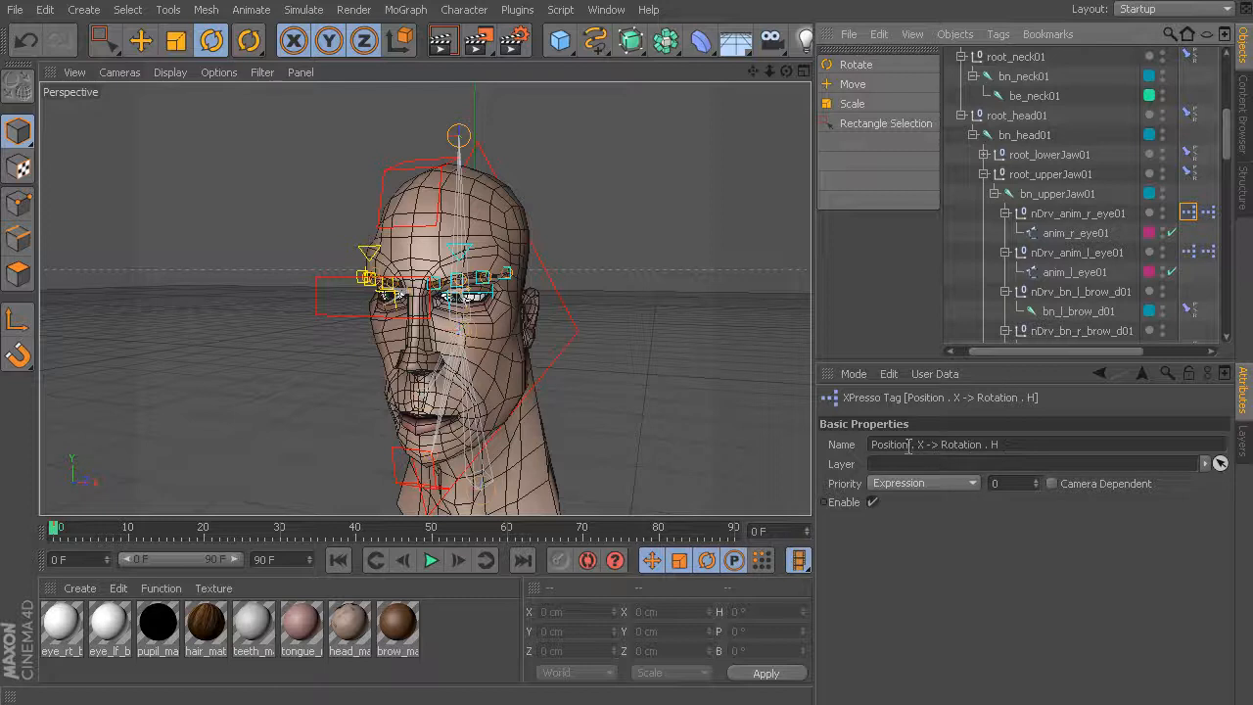
# - Clear the tag selection and select the anim_eyes01 rectangle controller in front of the eyes
pyautogui.click(585, 249)
pyautogui.keyDown('alt'); pyautogui.moveTo(517, 294); pyautogui.dragTo(565, 275); pyautogui.keyUp('alt')
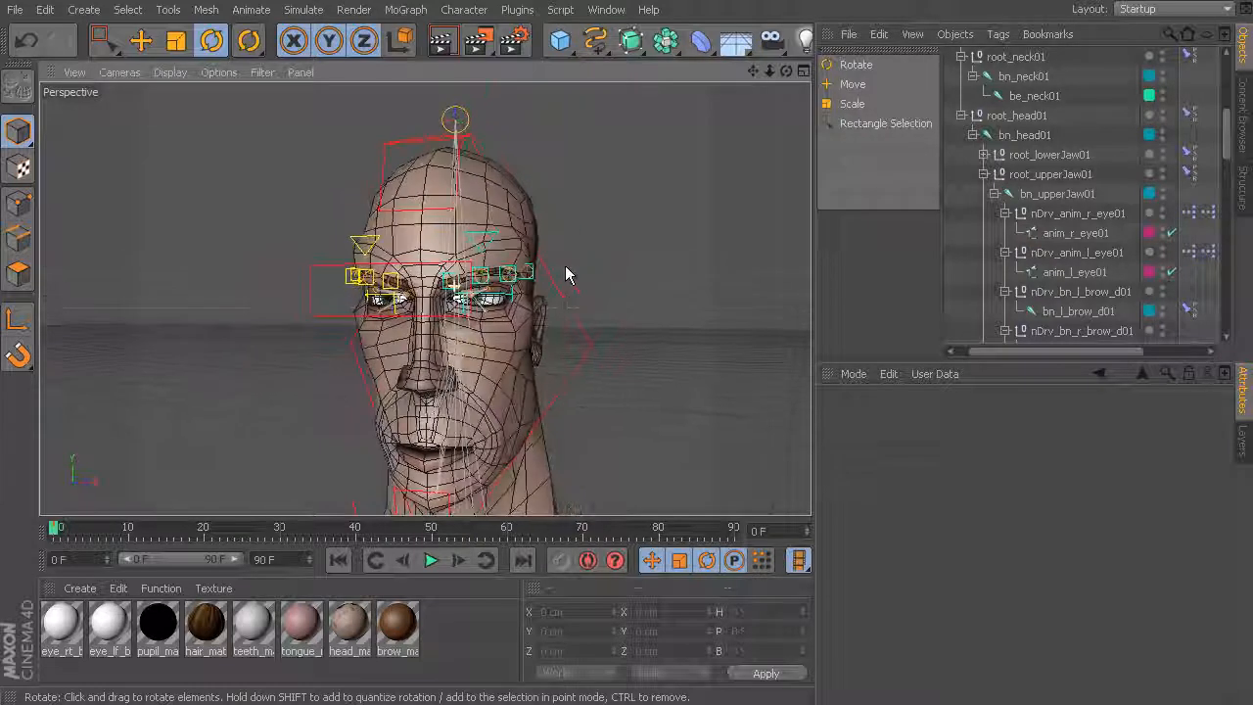
pyautogui.keyDown('alt'); pyautogui.moveTo(417, 298); pyautogui.dragTo(516, 296); pyautogui.keyUp('alt')
pyautogui.click(283, 257)
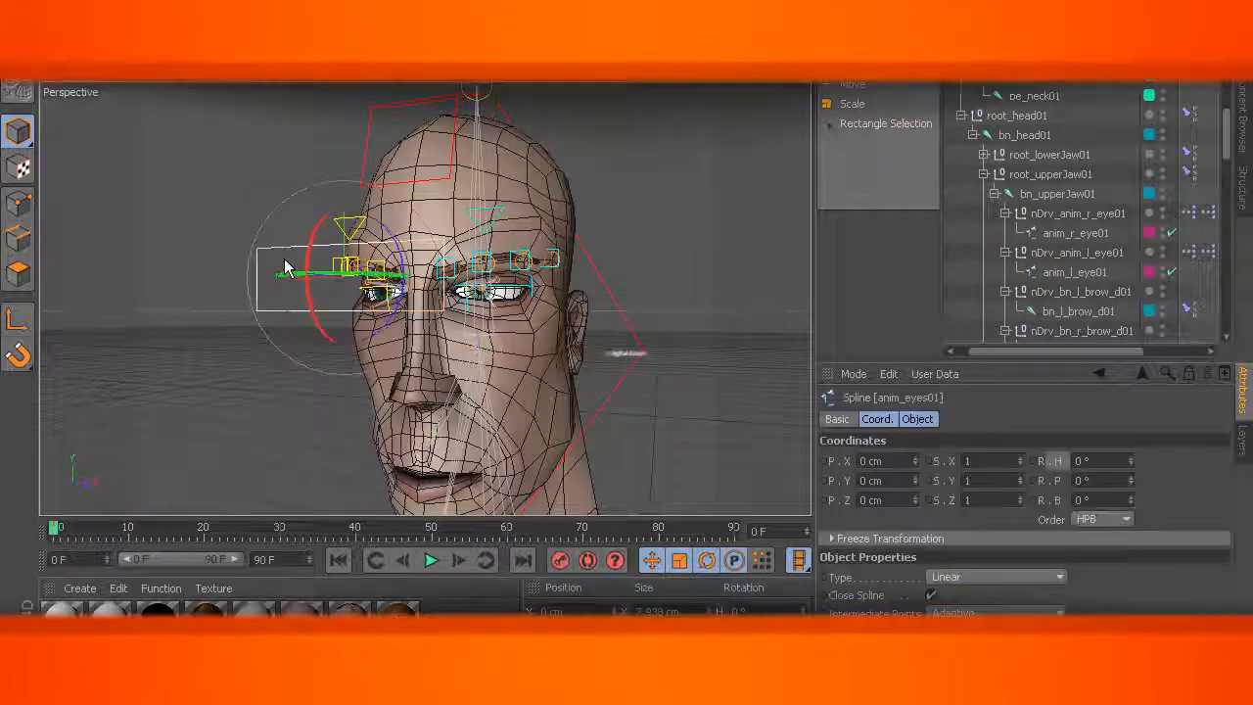